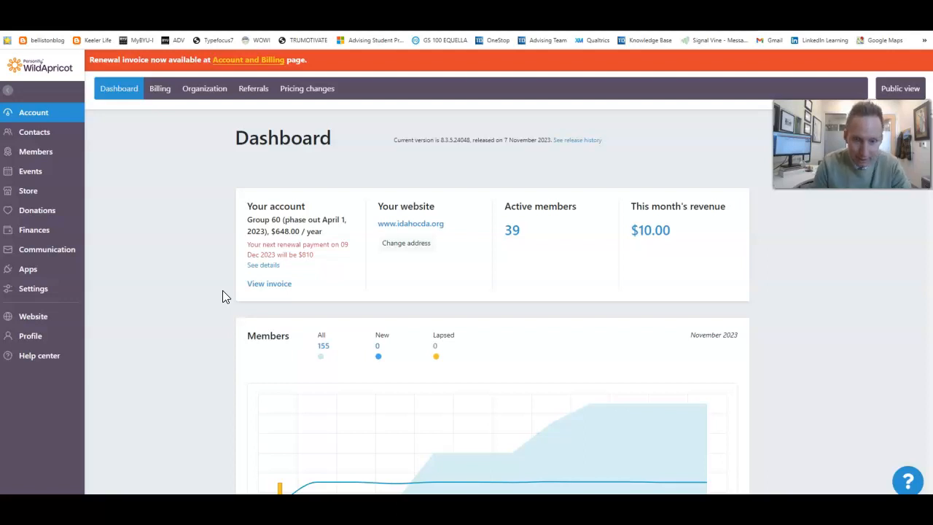
- Duplicate the ICDA Spring Webinar event and open the copy for editing
left_click(31, 170)
mouse_move(29, 189)
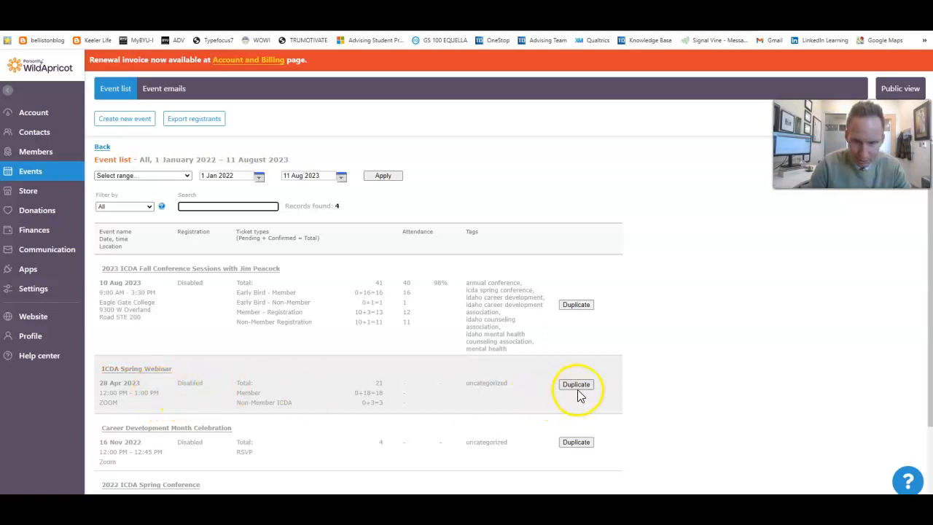
left_click(578, 390)
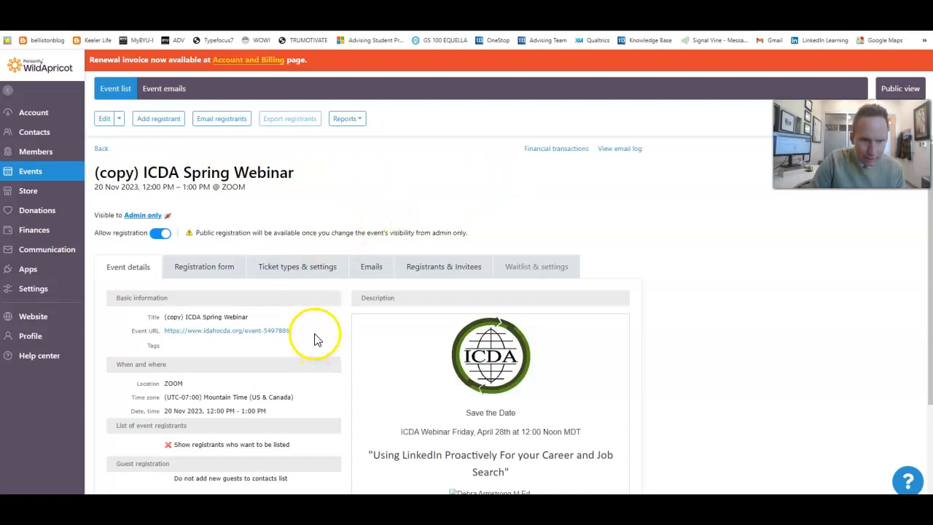
left_click(105, 118)
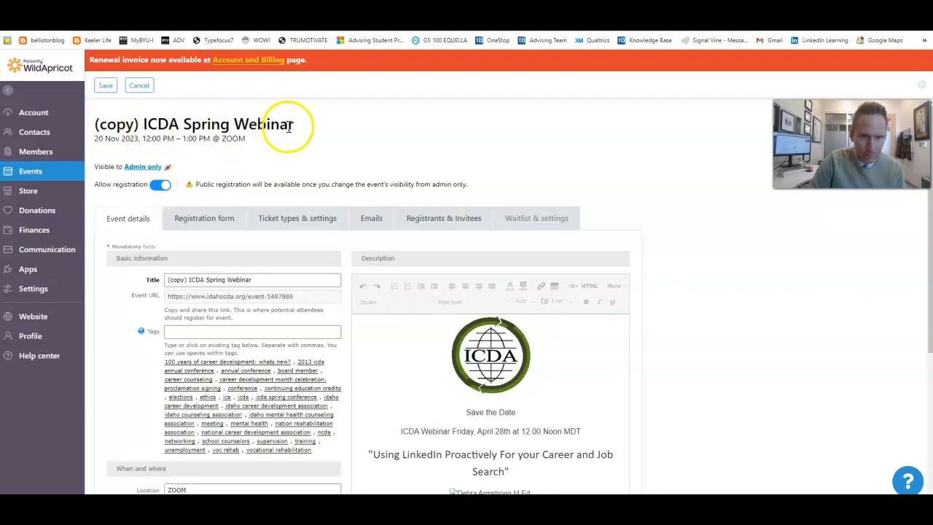
- Remove the "(copy)" prefix from the event title
double_click(260, 124)
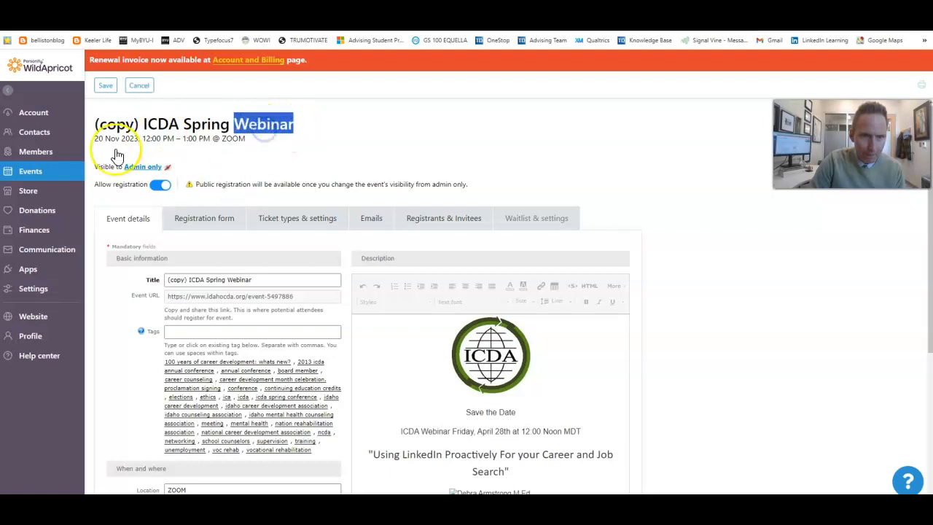
left_click(299, 156)
left_click(186, 280)
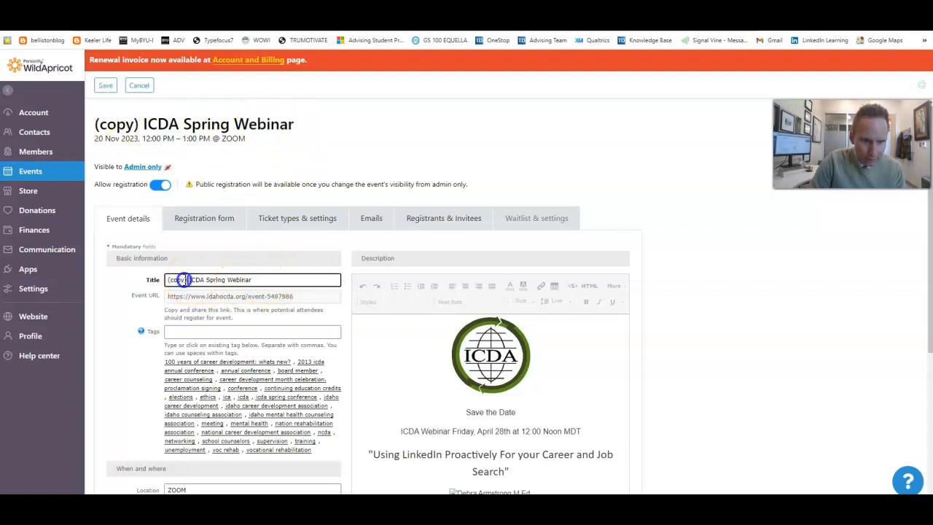
key("BackSpace")
left_click(248, 279)
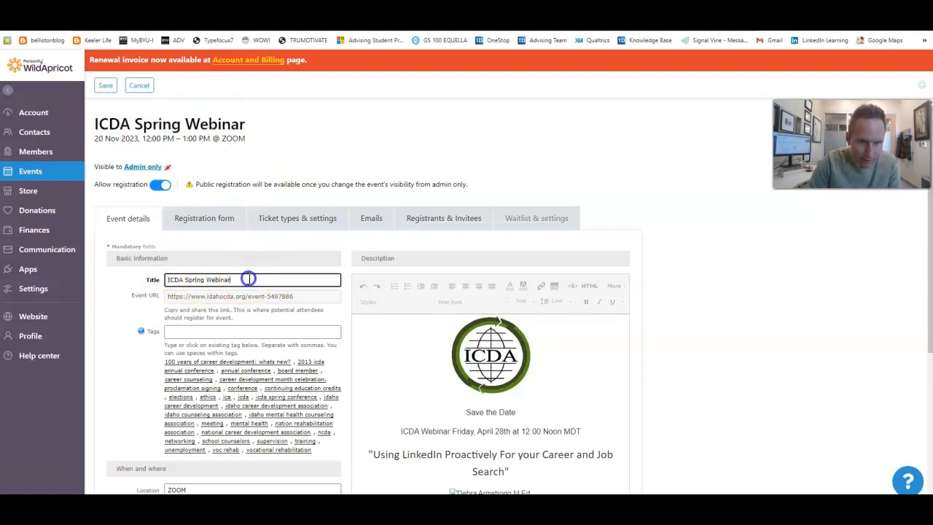
- Change the title to "ICDA December Webinar ADHD, THE UNSUNG PROFESSIONAL ASSET", copying the topic from the PDF flyer
left_click_drag(210, 283, 186, 281)
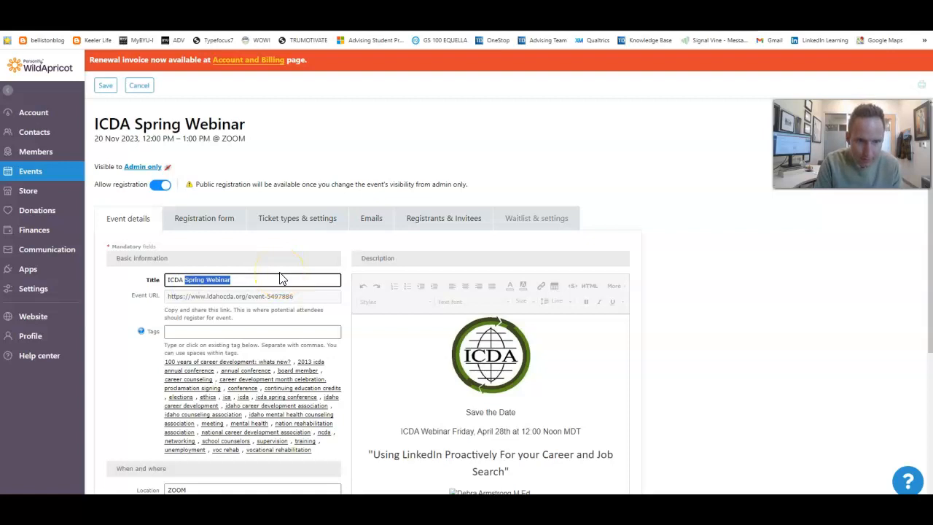
type("Ja")
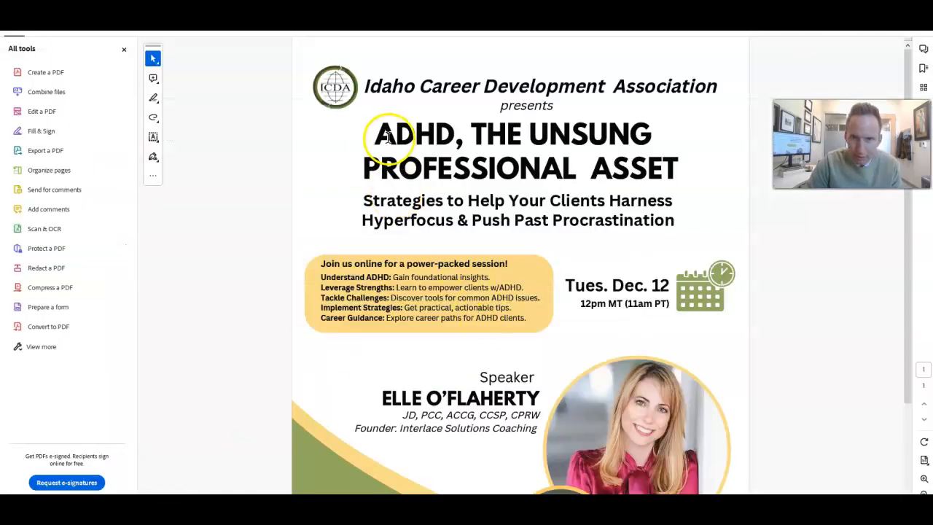
left_click_drag(370, 136, 669, 175)
key("ctrl+c")
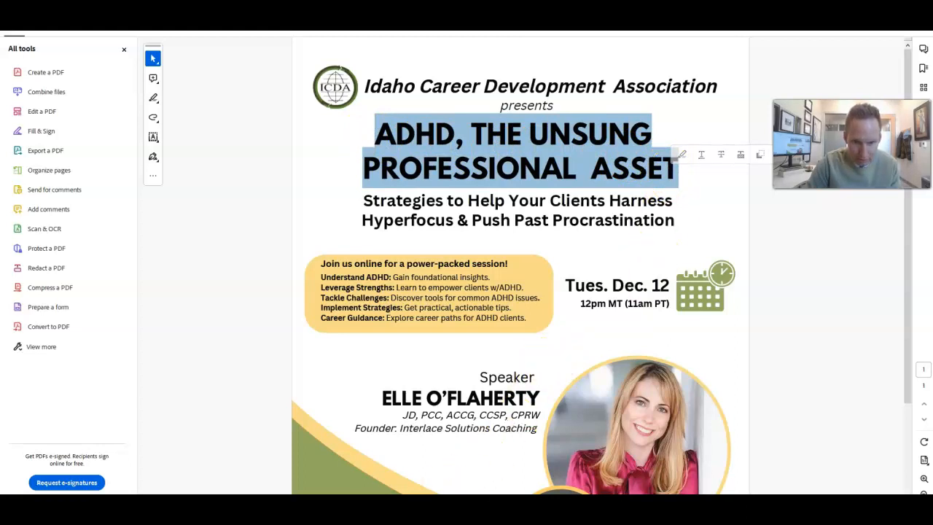
key("alt+Tab")
key("ctrl+v")
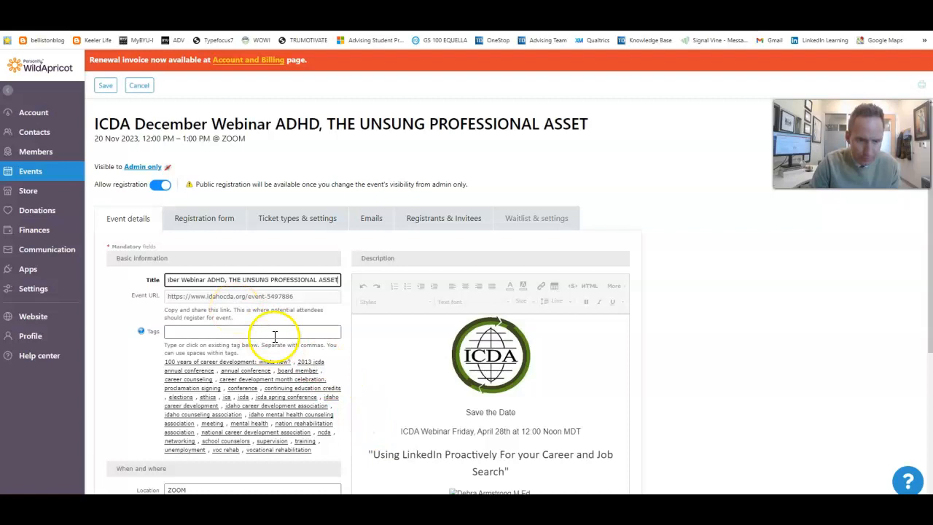
- Set the event's start date to 12 Dec 2023, checking the date against the PDF flyer
scroll(288, 321, "down", 1)
scroll(288, 322, "down", 2)
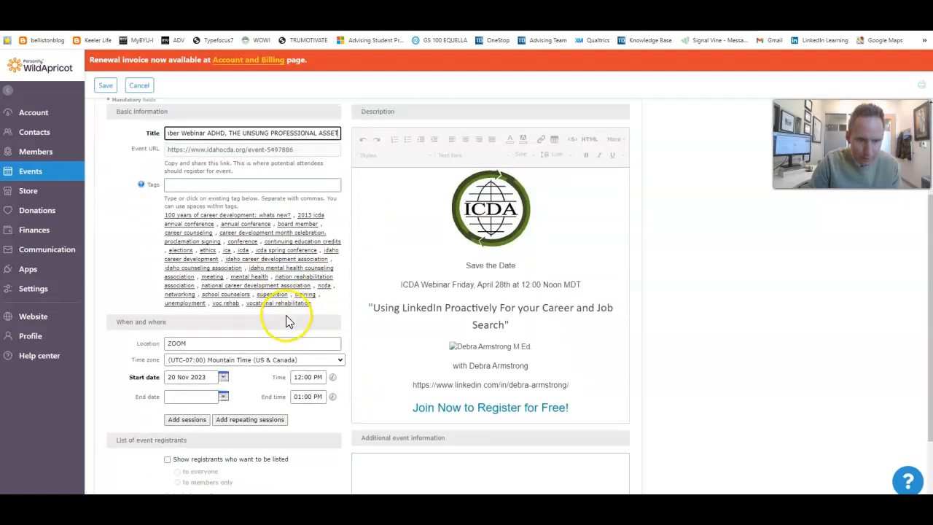
scroll(226, 370, "down", 1)
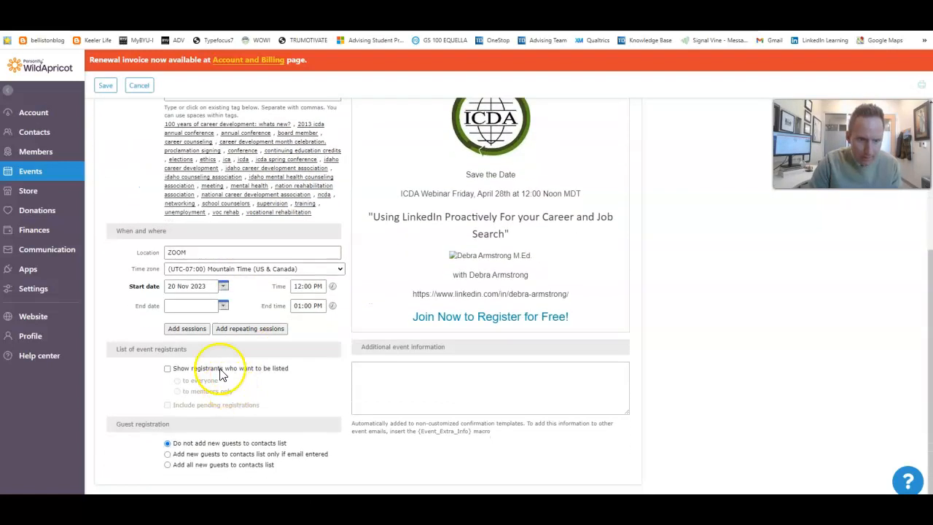
left_click(223, 286)
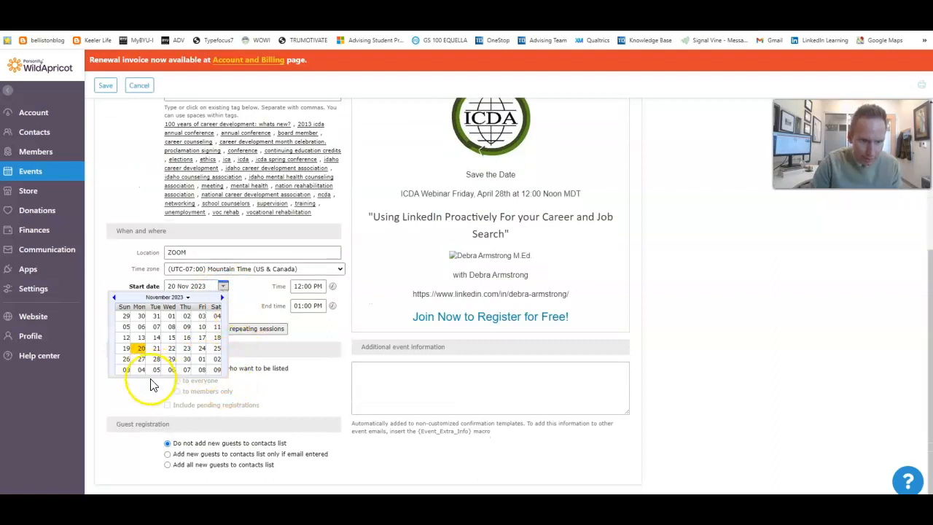
left_click(221, 297)
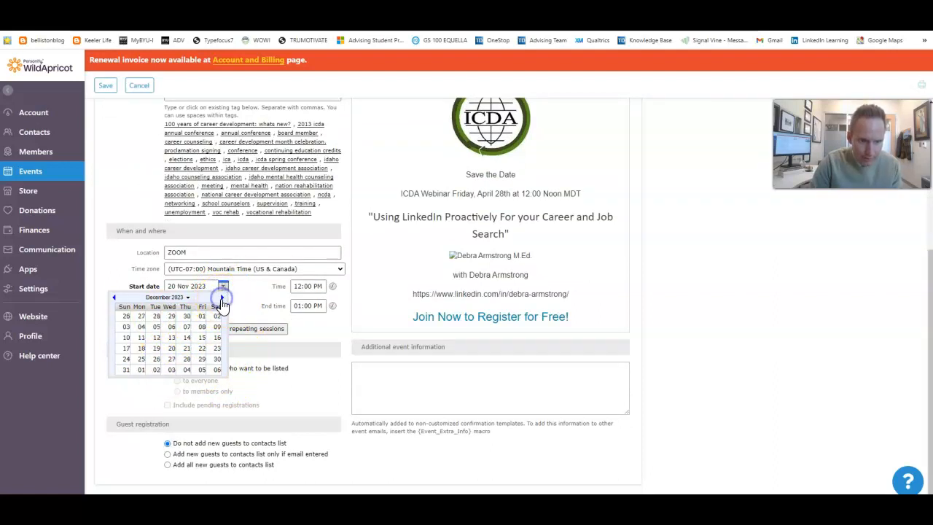
key("alt+Tab")
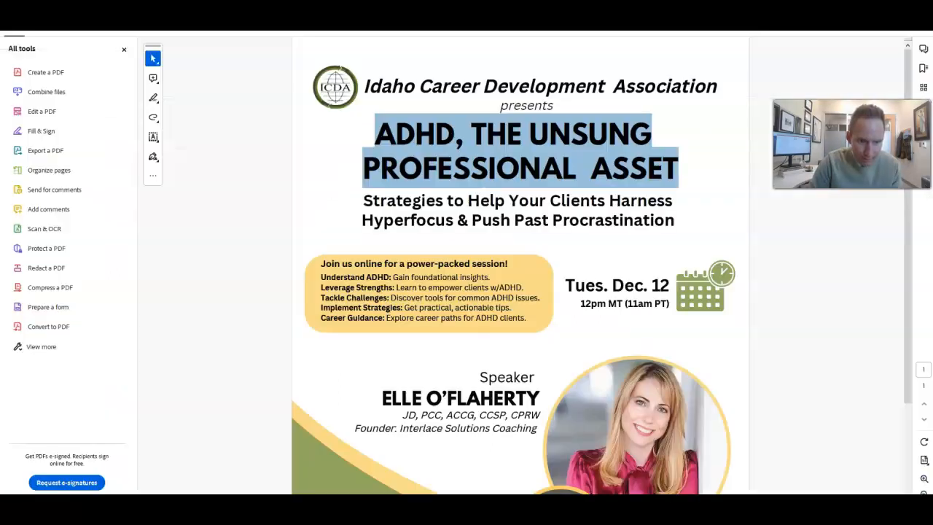
key("alt+Tab")
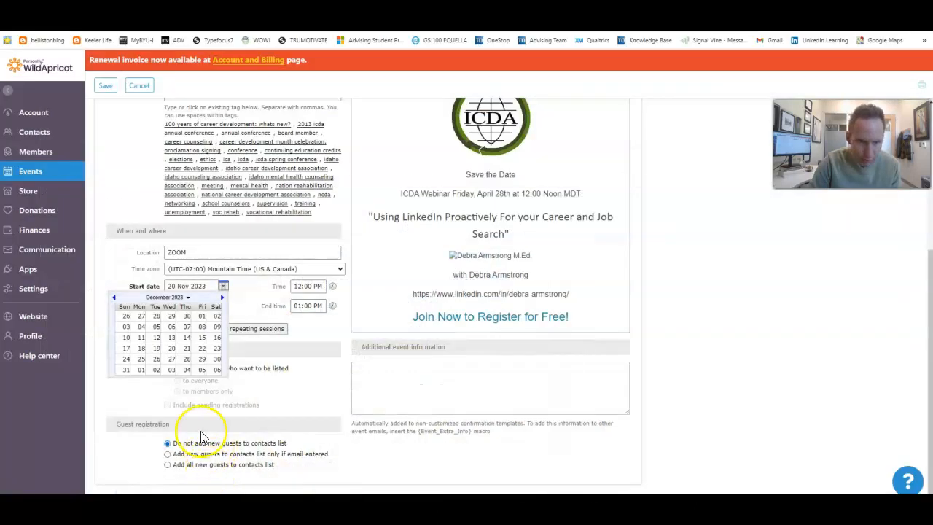
left_click(156, 336)
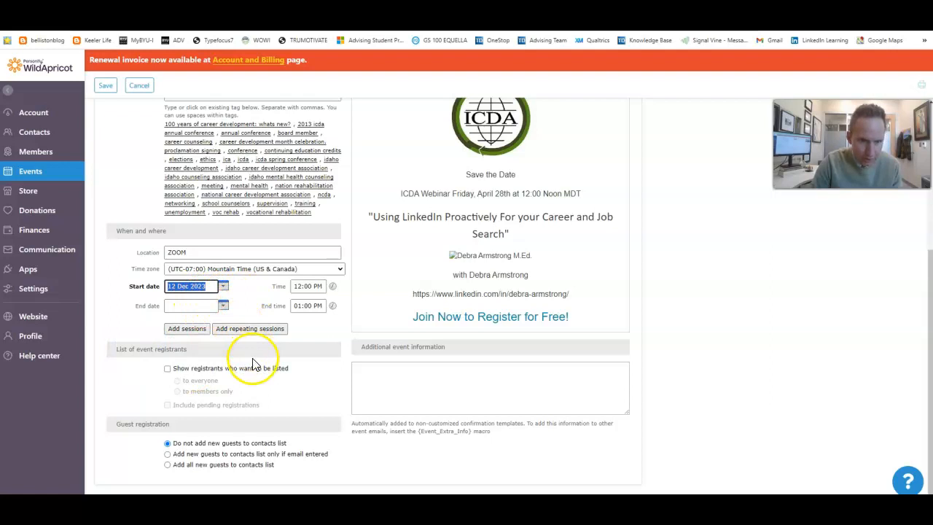
- Set the event's end date to 12 Dec 2023 and check the schedule against the PDF flyer
left_click(223, 305)
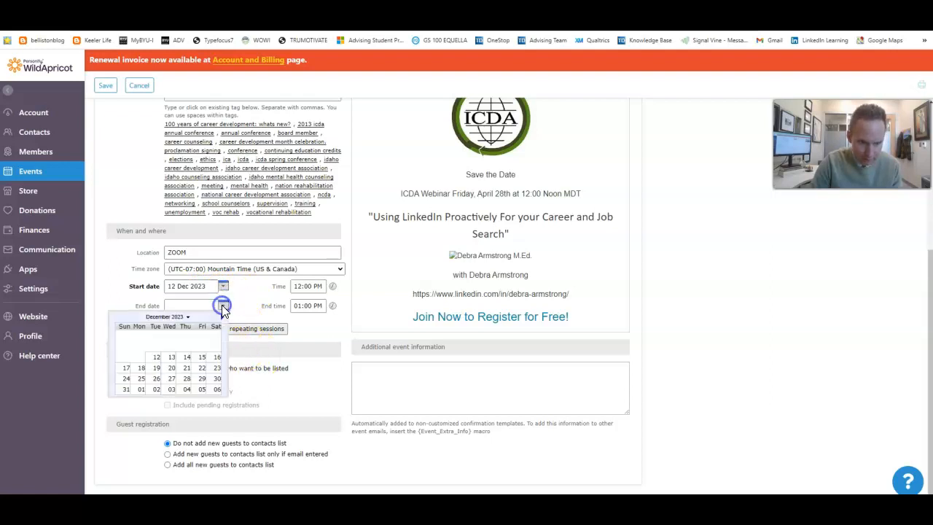
left_click(156, 357)
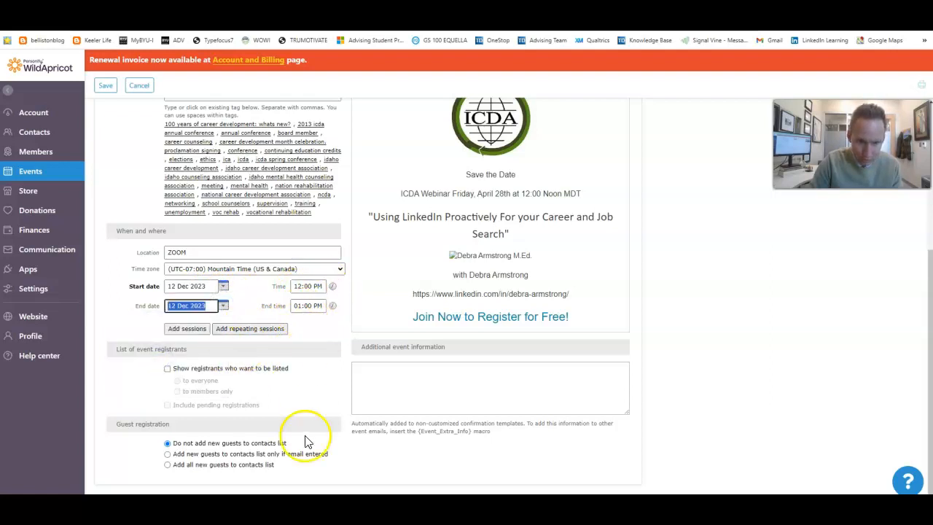
key("alt+Tab")
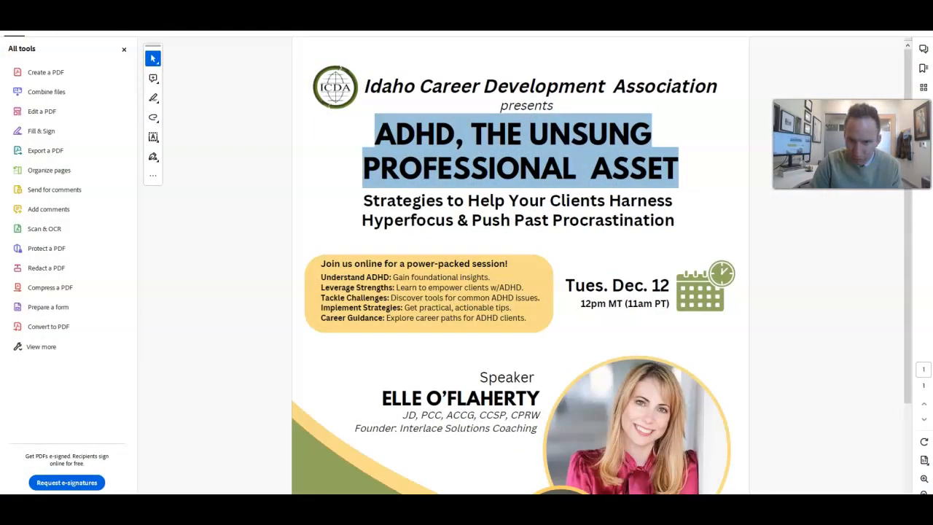
key("alt+Tab")
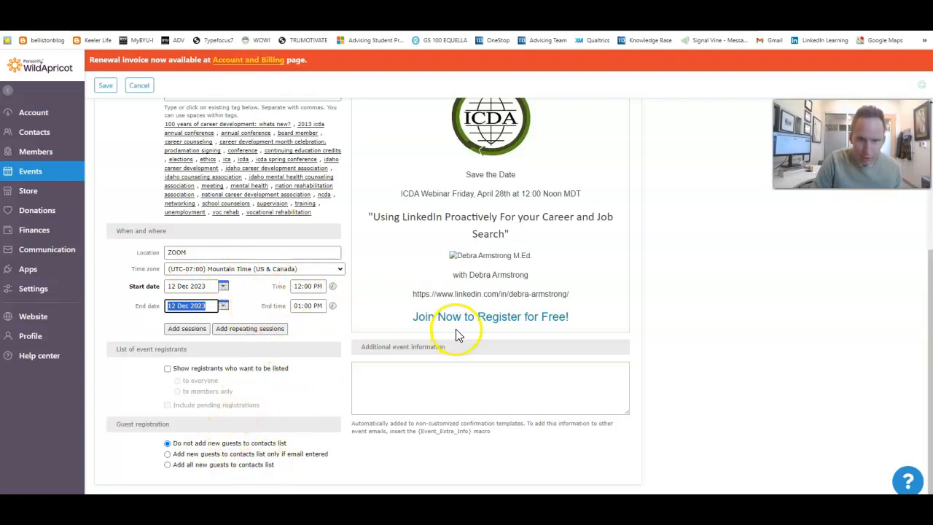
- Delete the old webinar details between "Save the Date" and "Join Now to Register for Free!" in the event description
scroll(467, 335, "up", 1)
scroll(489, 364, "up", 3)
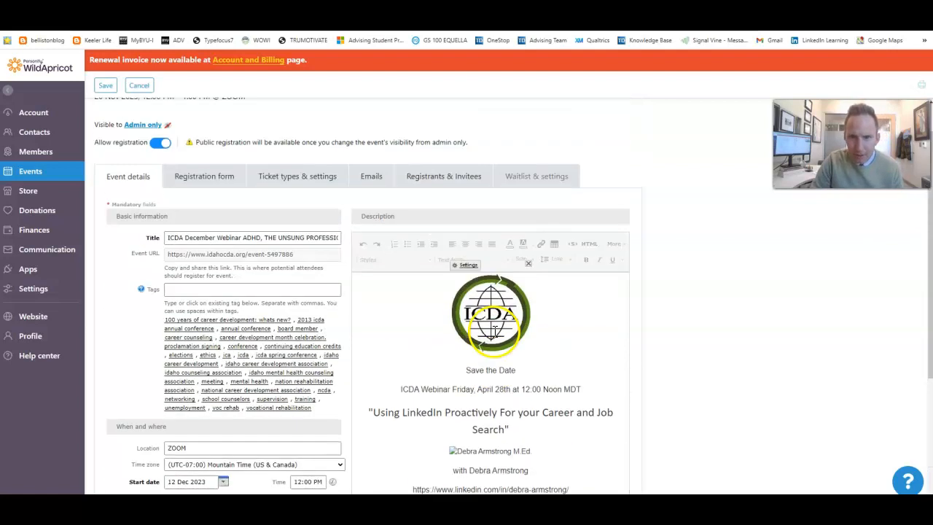
scroll(477, 313, "down", 1)
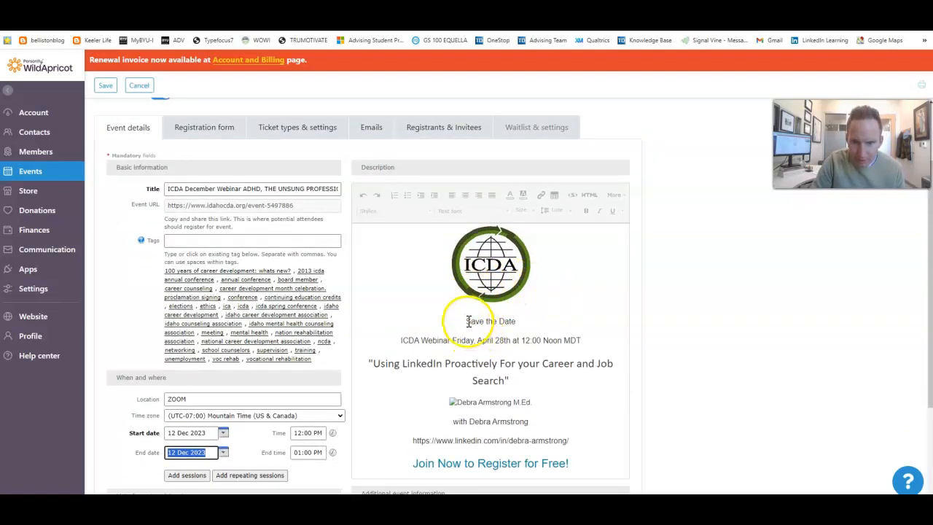
left_click(402, 340)
left_click_drag(438, 342, 589, 493)
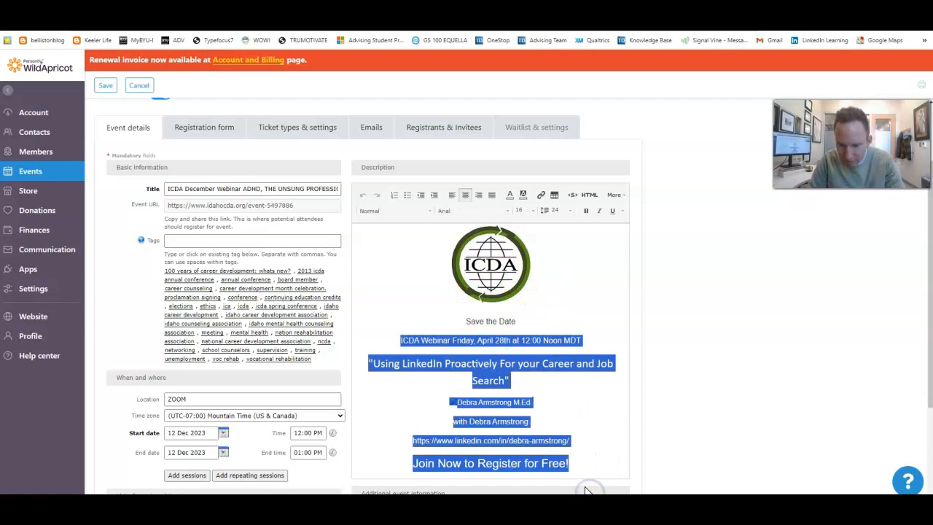
left_click_drag(591, 441, 383, 339)
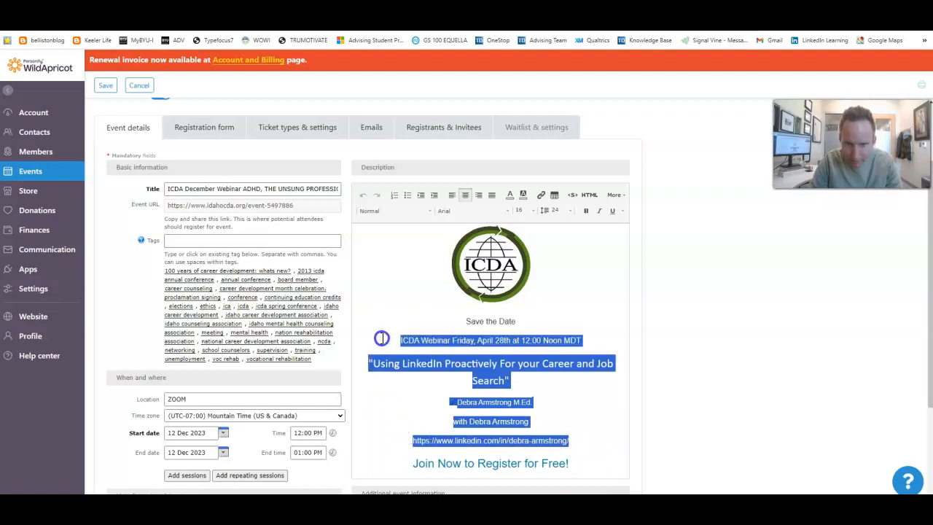
key("BackSpace")
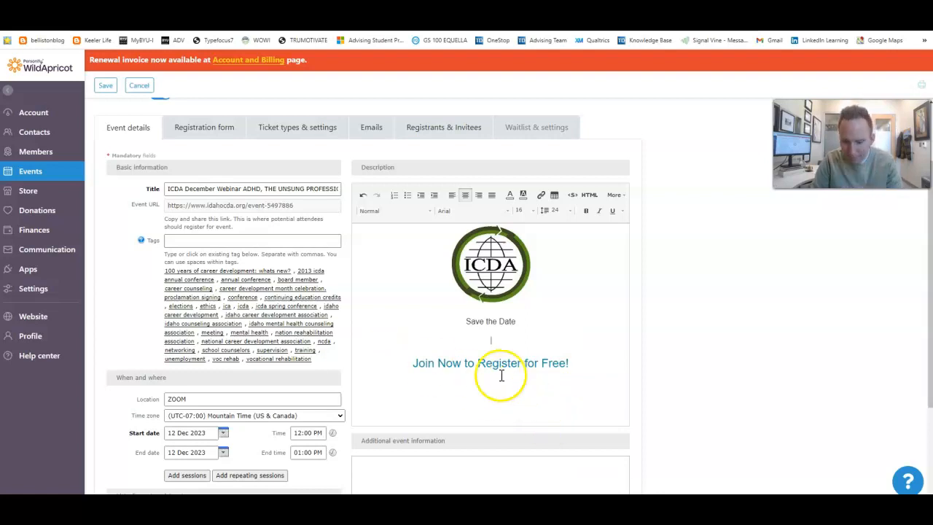
key("BackSpace")
left_click(579, 347)
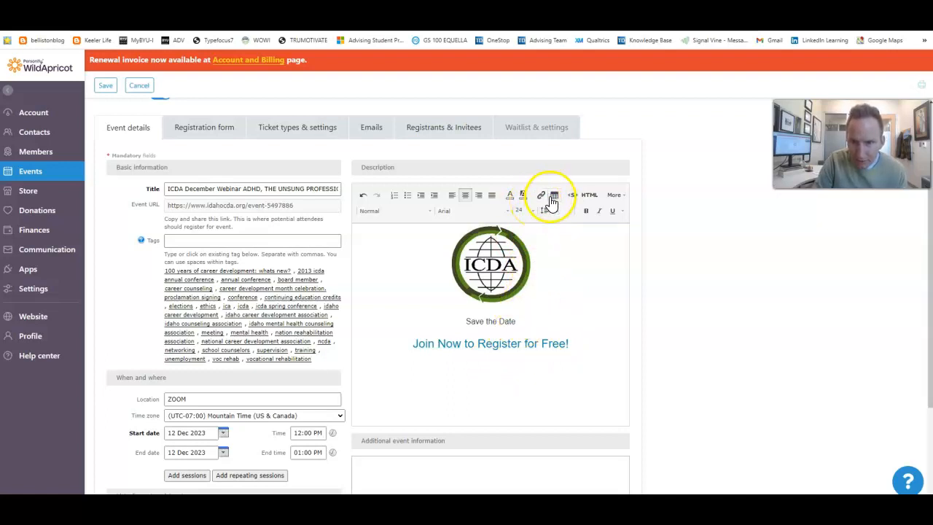
- Upload the ICDA December Event Flyer JPG from the computer to the image library for the event description
left_click(615, 195)
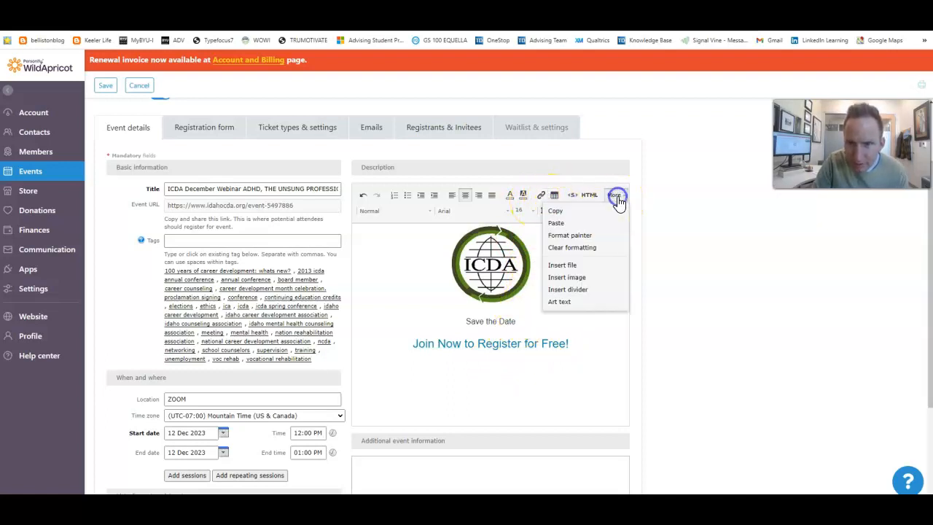
left_click(569, 278)
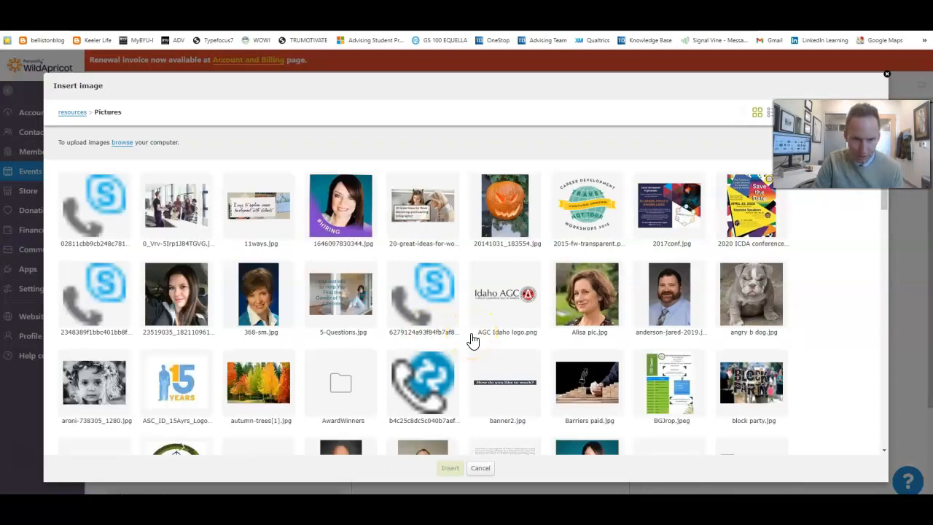
left_click(122, 143)
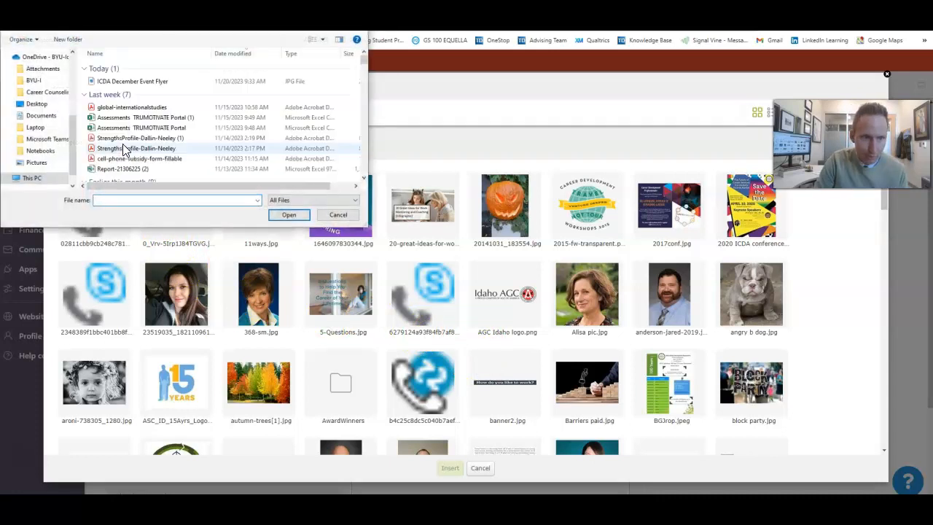
left_click(125, 80)
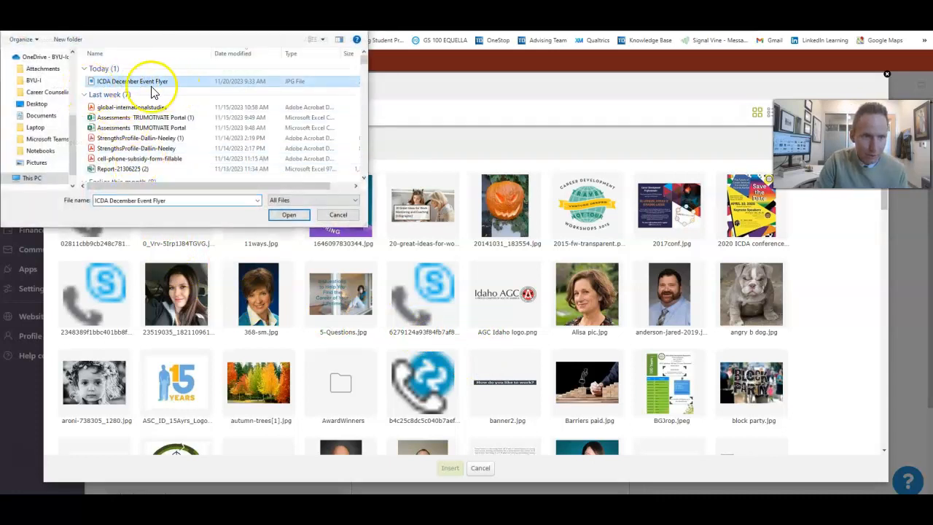
left_click(288, 215)
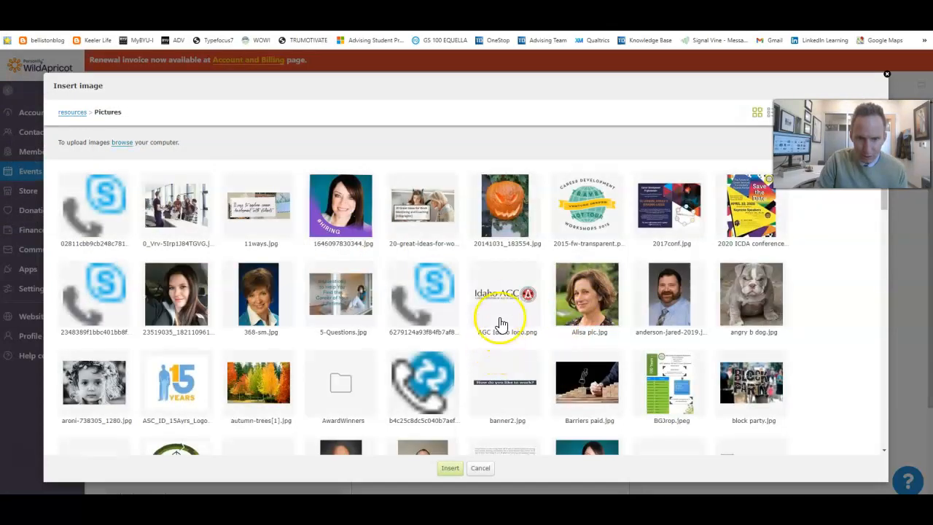
- Insert the uploaded December flyer image into the description below "Join Now to Register for Free!"
scroll(523, 305, "down", 20)
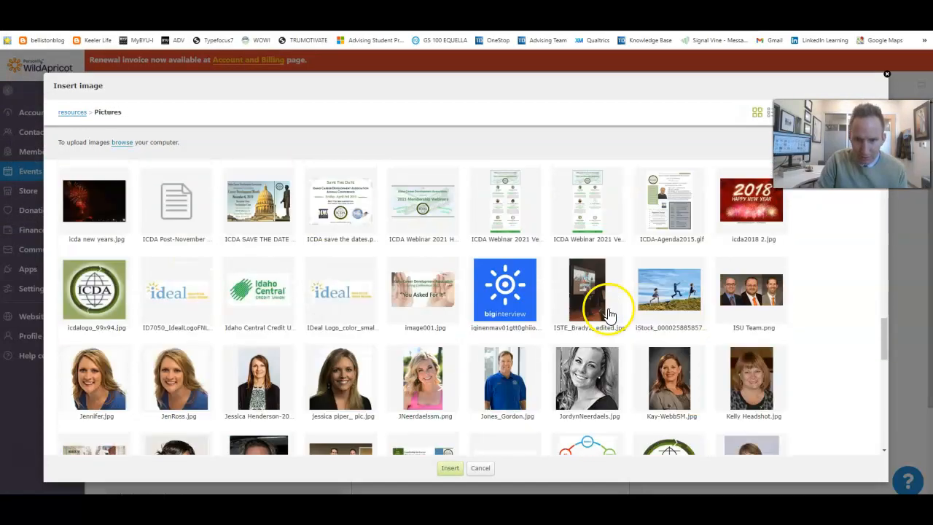
scroll(605, 299, "down", 3)
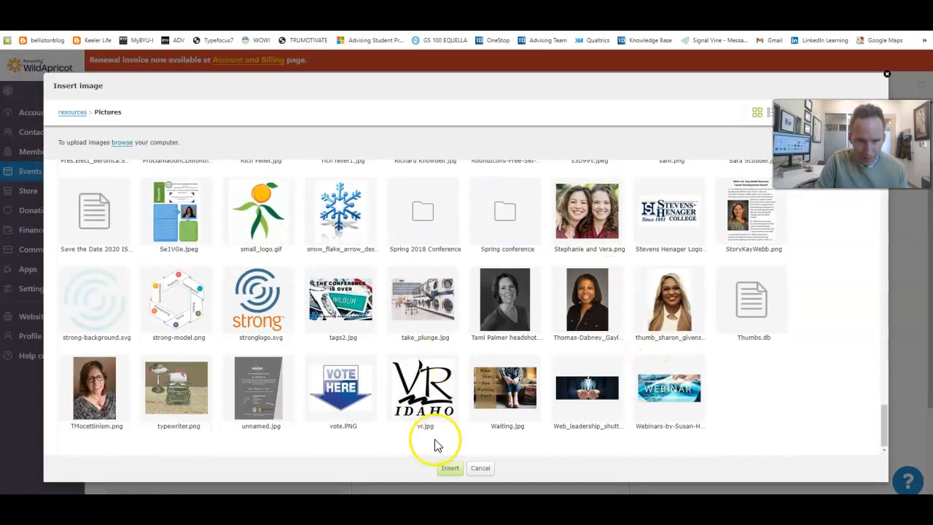
scroll(452, 408, "up", 4)
scroll(464, 379, "up", 20)
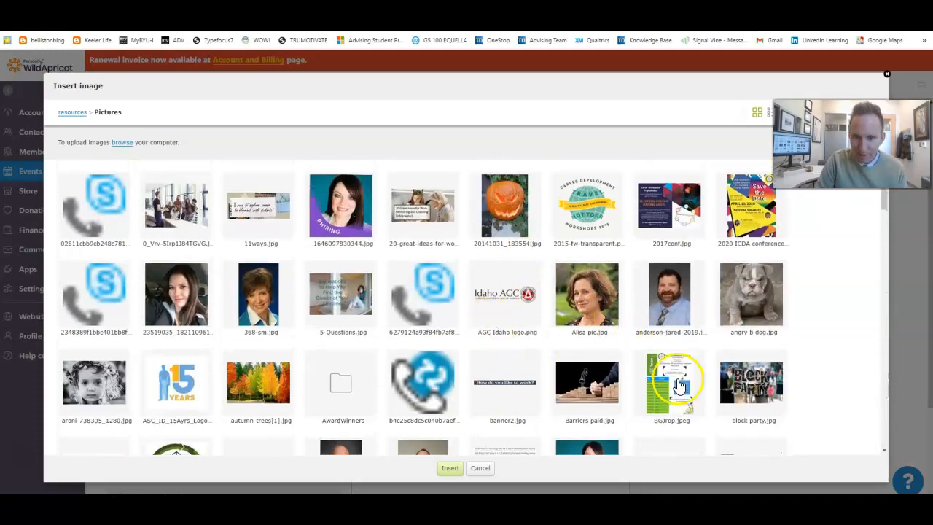
scroll(677, 357, "down", 3)
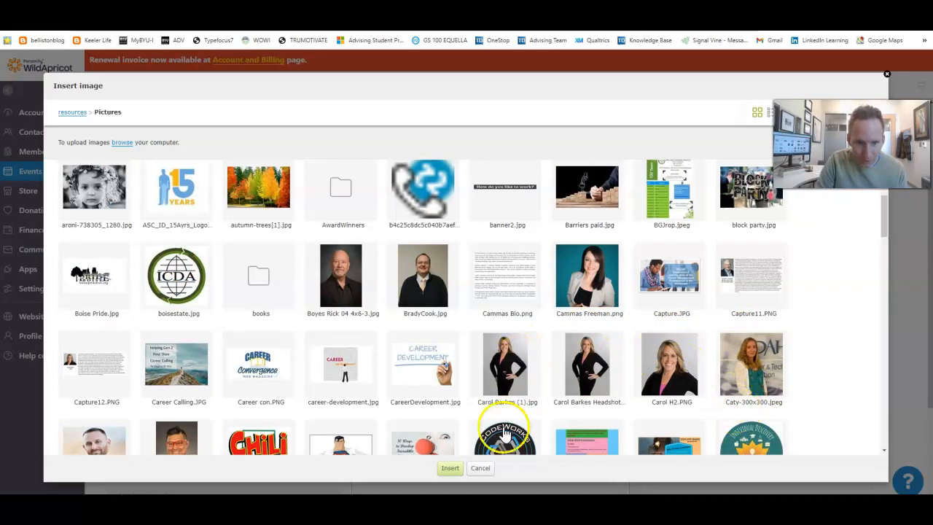
scroll(394, 410, "up", 3)
left_click(461, 477)
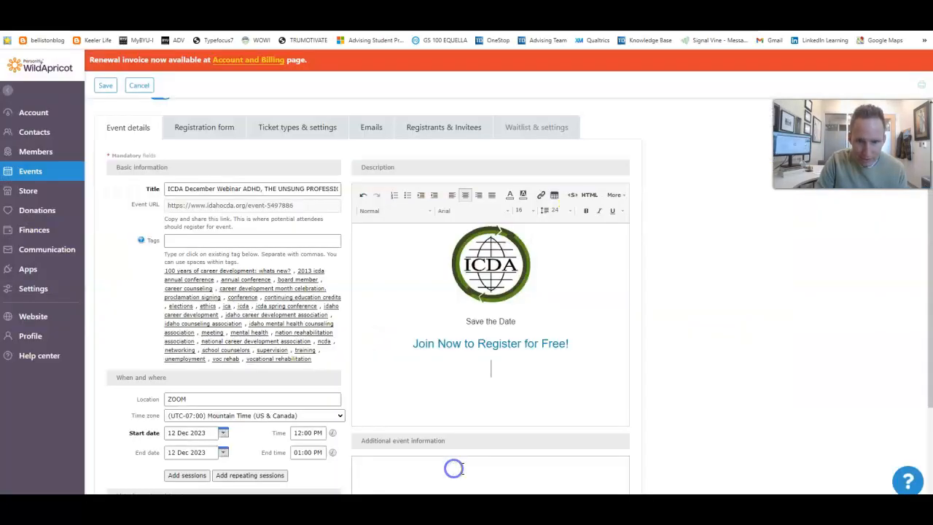
- Check the inserted flyer in the event description, from the ICDA logo and heading down to the registration link
scroll(550, 401, "down", 3)
scroll(545, 380, "down", 1)
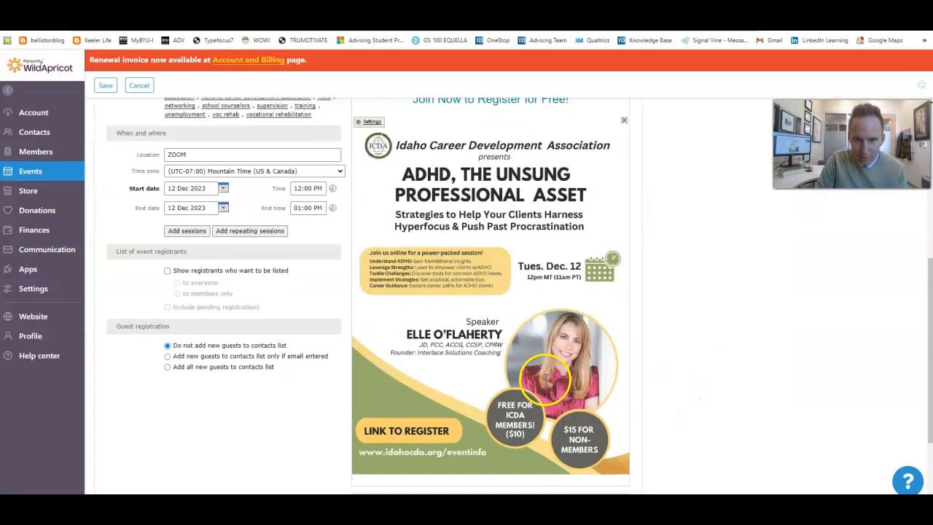
scroll(525, 189, "down", 3)
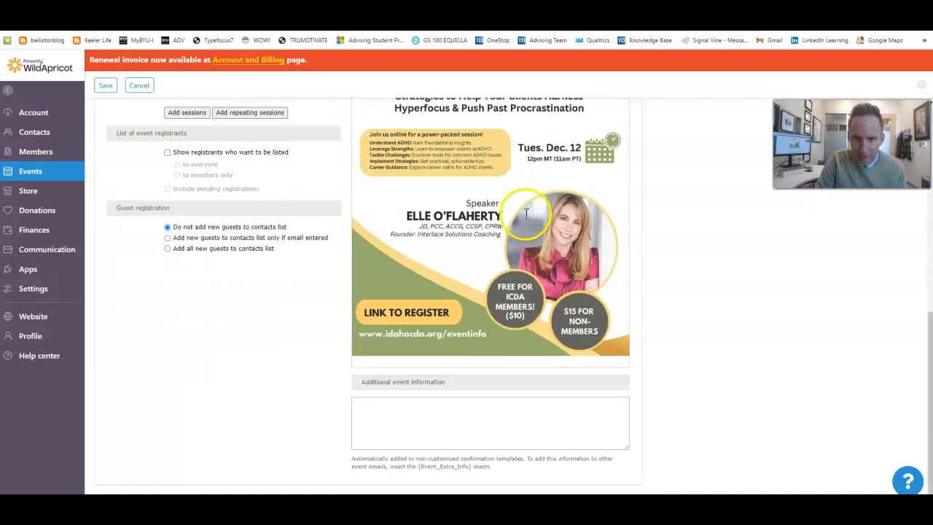
scroll(526, 229, "up", 6)
left_click(452, 345)
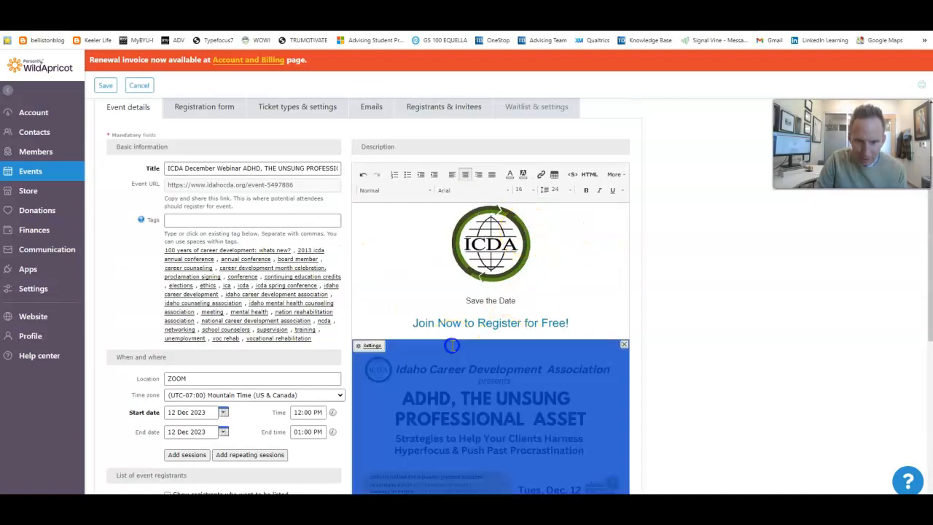
left_click(566, 302)
scroll(576, 408, "down", 2)
scroll(524, 423, "down", 3)
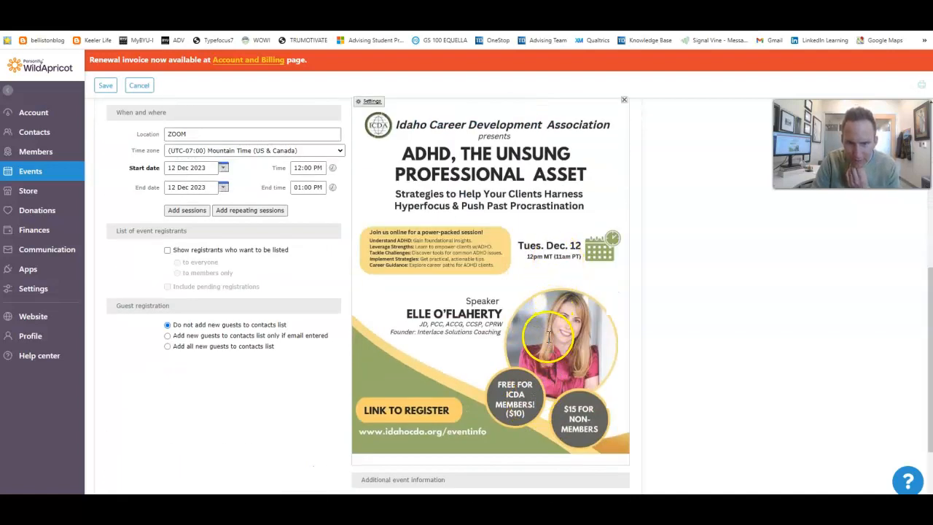
scroll(550, 339, "up", 5)
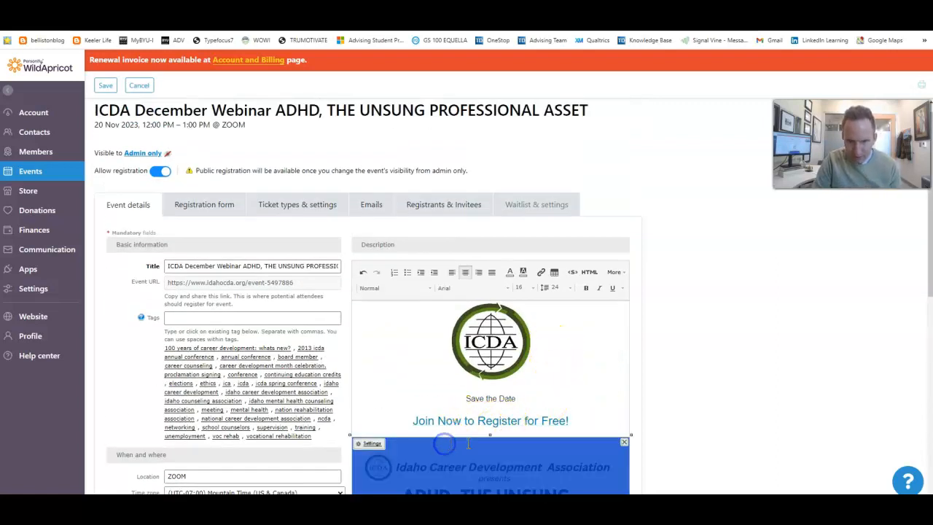
left_click(575, 371)
left_click(618, 352)
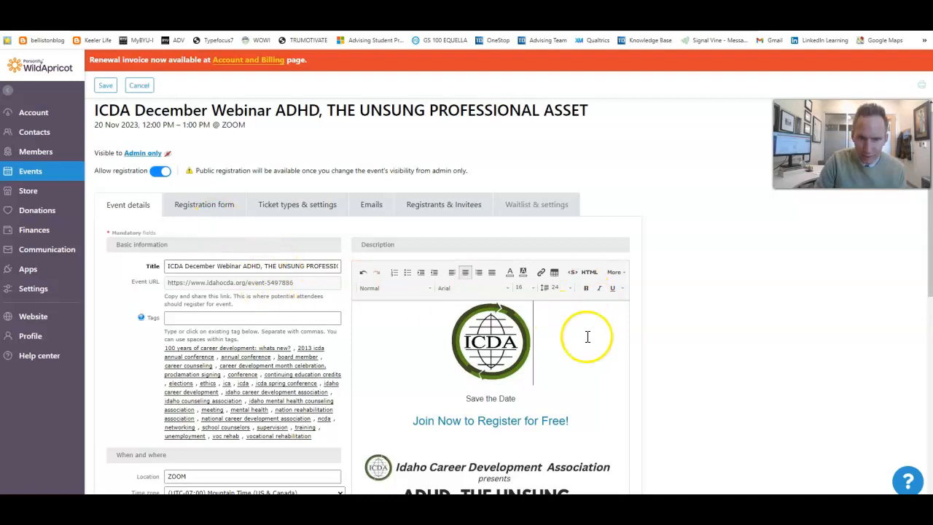
- Review the registration form's contact fields, the registration settings, and the ticket types with their prices and availability
left_click(206, 213)
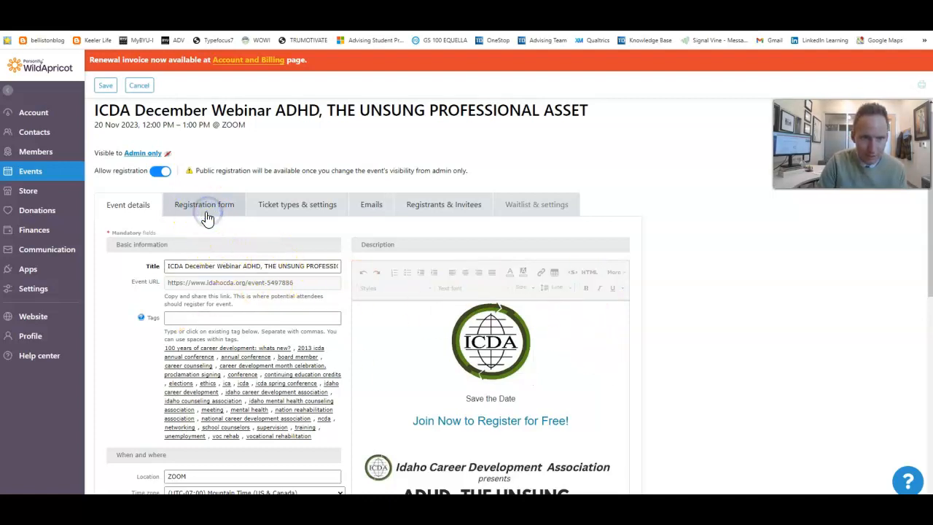
left_click(213, 212)
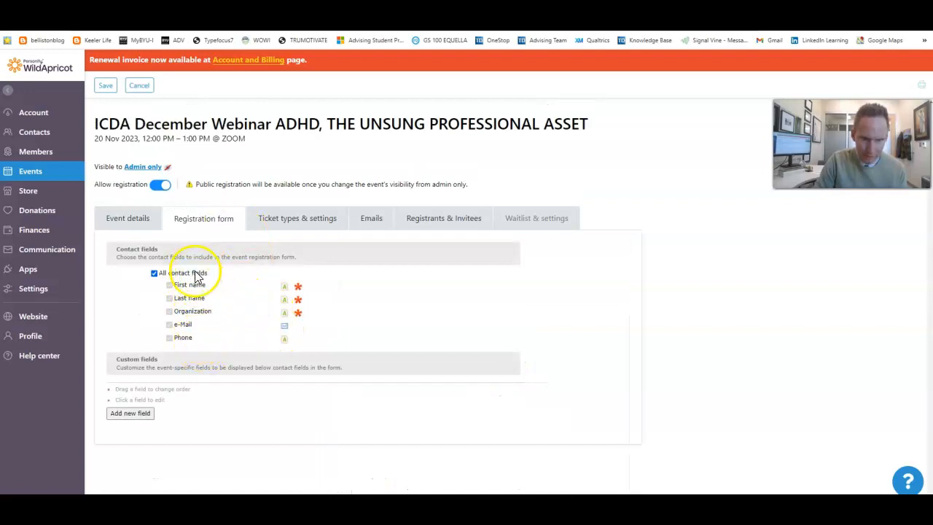
left_click(298, 224)
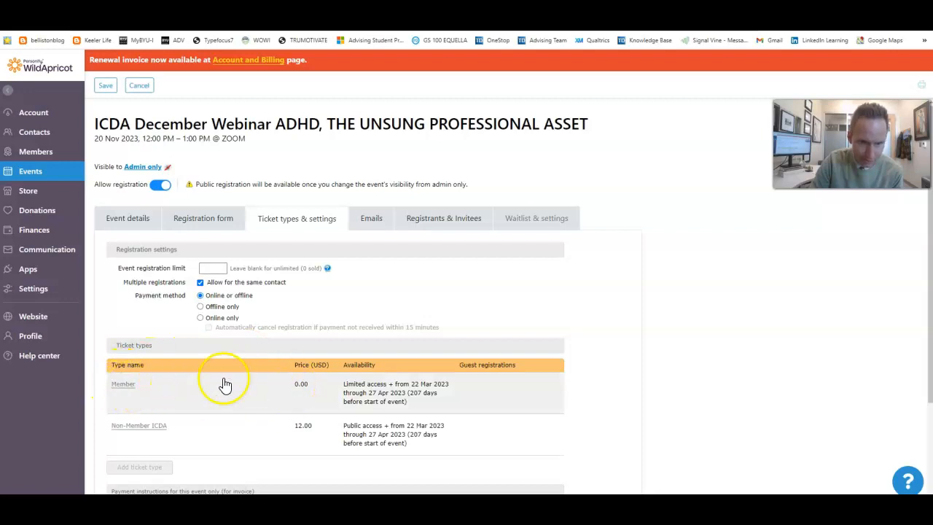
scroll(219, 394, "down", 1)
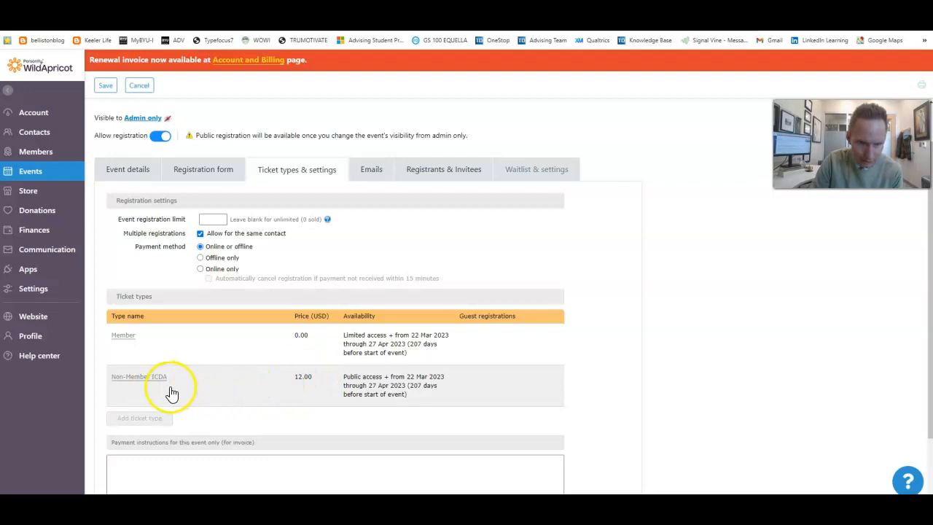
left_click(136, 380)
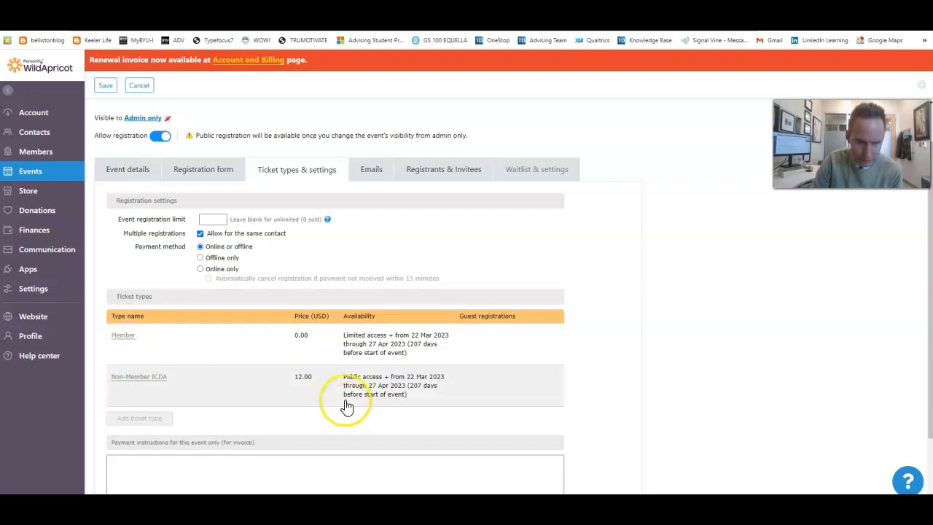
scroll(298, 389, "down", 1)
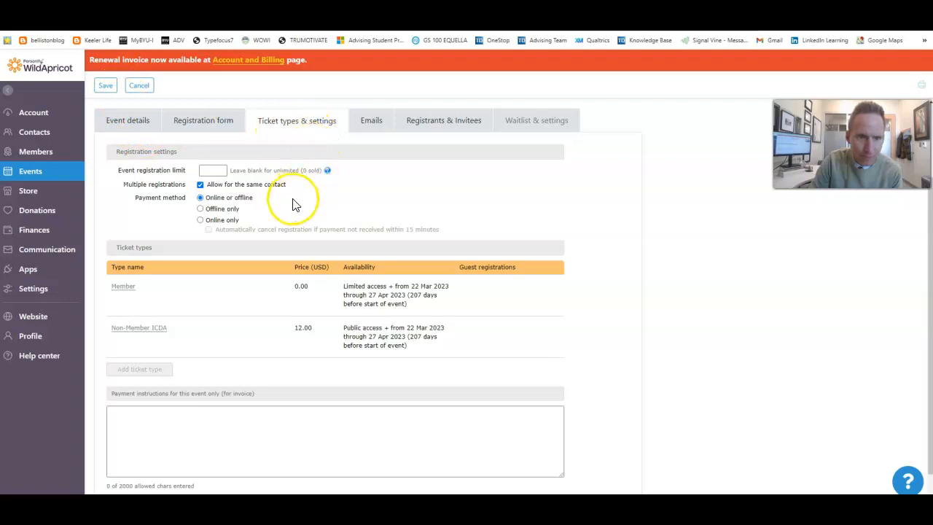
scroll(293, 204, "up", 1)
scroll(321, 235, "down", 1)
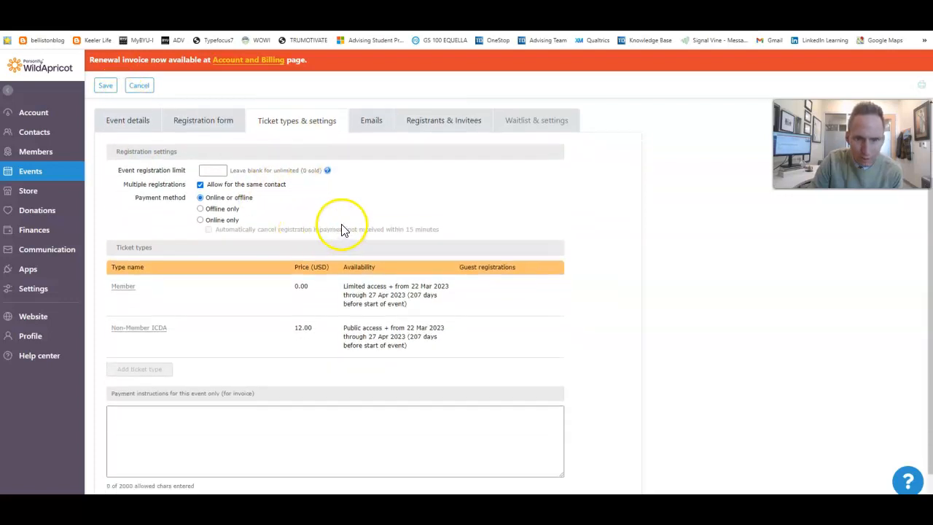
scroll(342, 230, "down", 1)
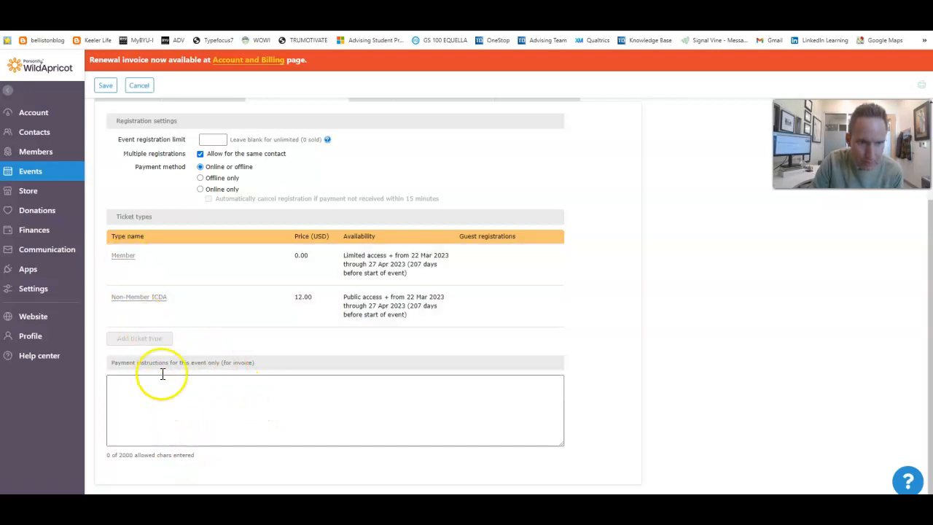
- Save the event and set the Non-Member ICDA ticket's base price to 15 USD
scroll(269, 287, "up", 3)
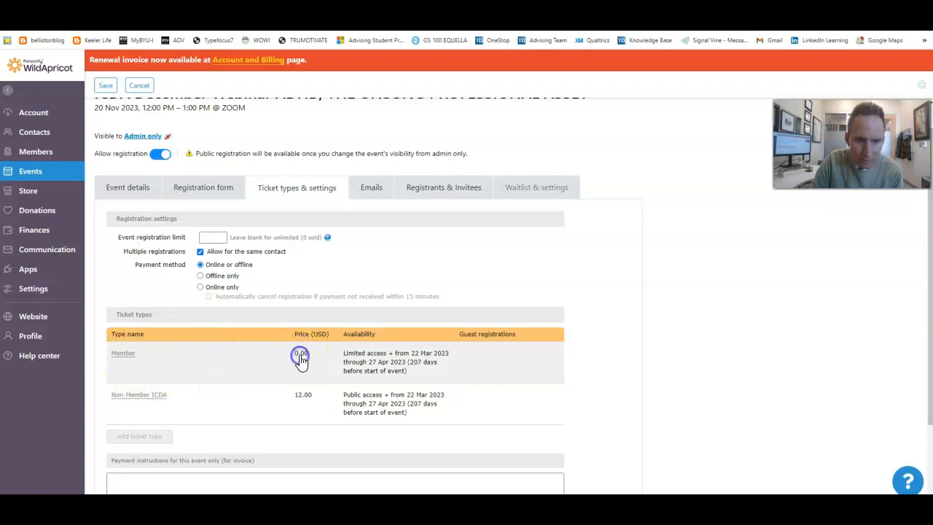
scroll(358, 358, "down", 2)
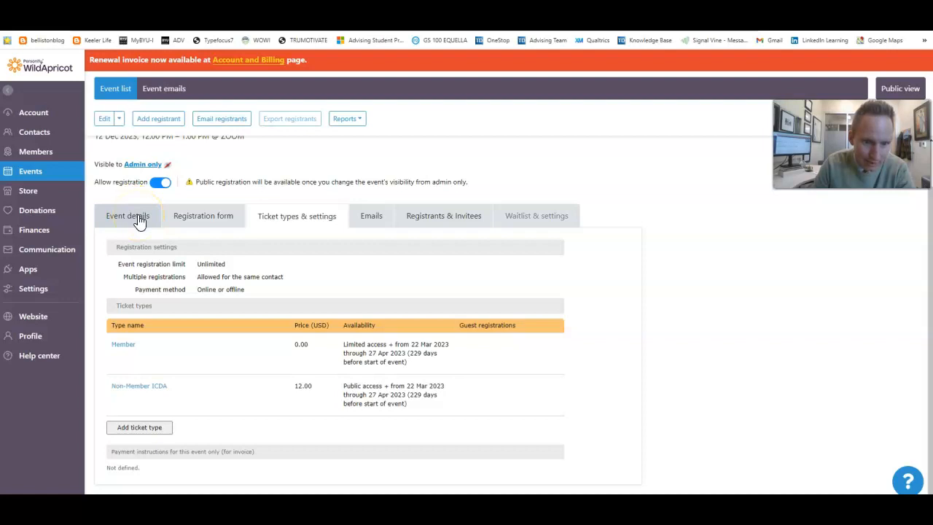
left_click(136, 391)
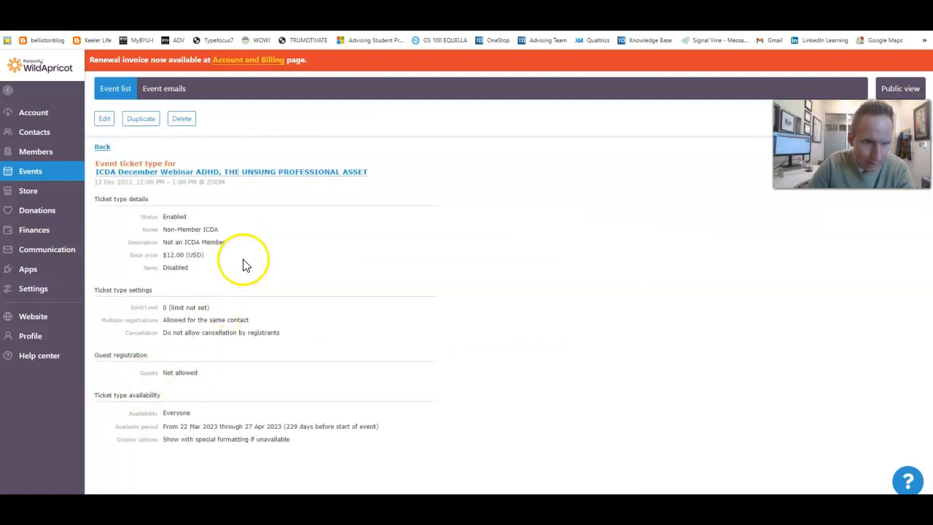
left_click(105, 120)
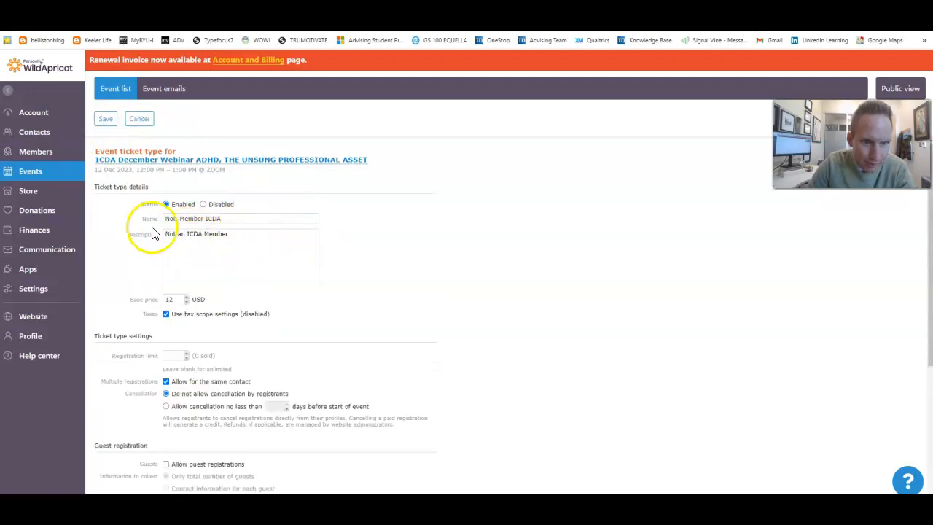
left_click(187, 298)
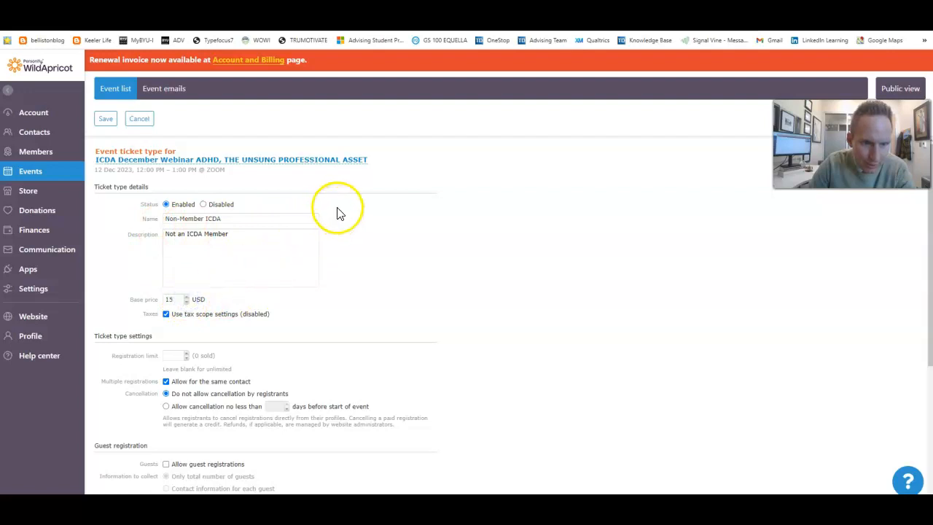
- Set the start of the Non-Member ICDA ticket's available period to 20 Nov 2023
scroll(384, 225, "down", 3)
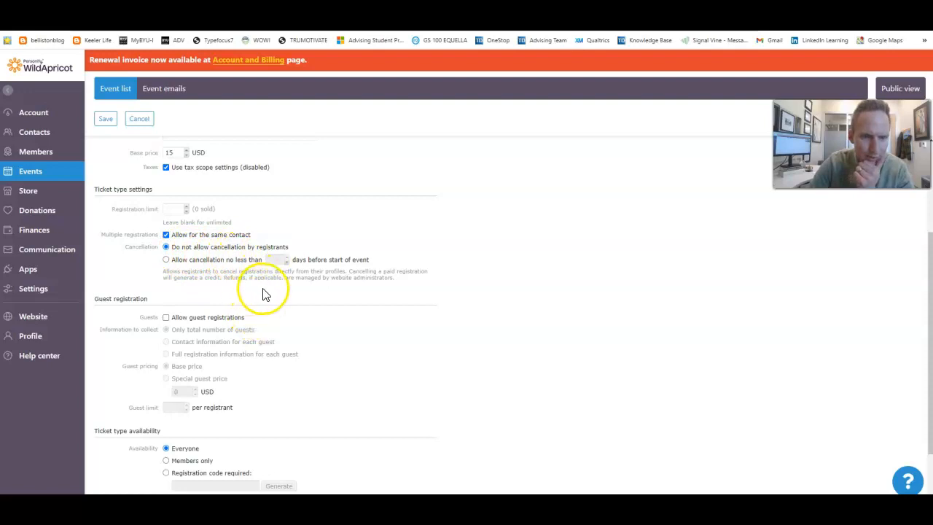
scroll(268, 314, "down", 1)
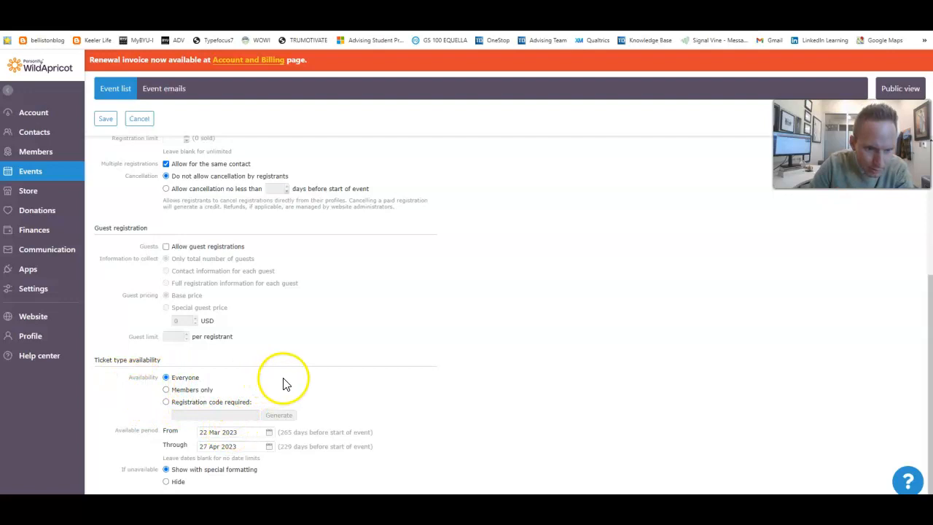
left_click(269, 432)
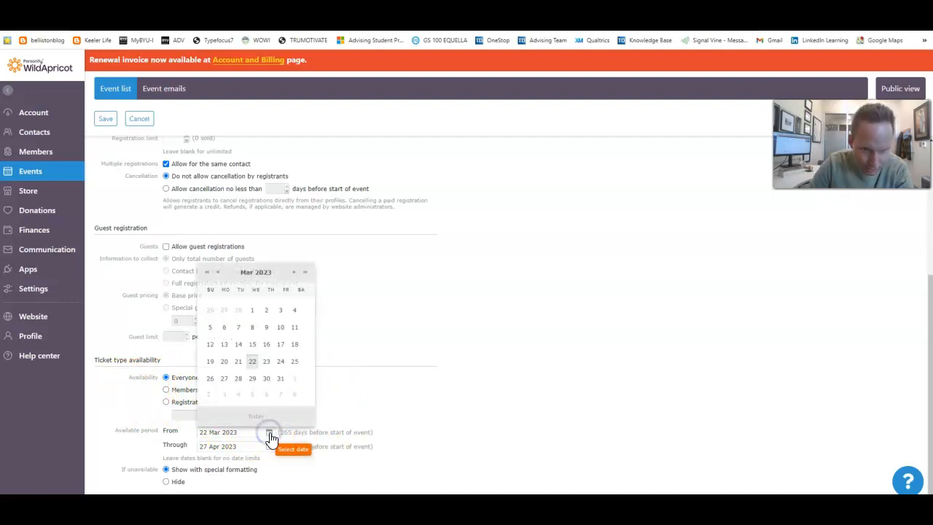
left_click(294, 273)
left_click(295, 272)
left_click(294, 272)
left_click(295, 273)
left_click(294, 273)
left_click(294, 273)
left_click(294, 273)
left_click(295, 272)
left_click(224, 360)
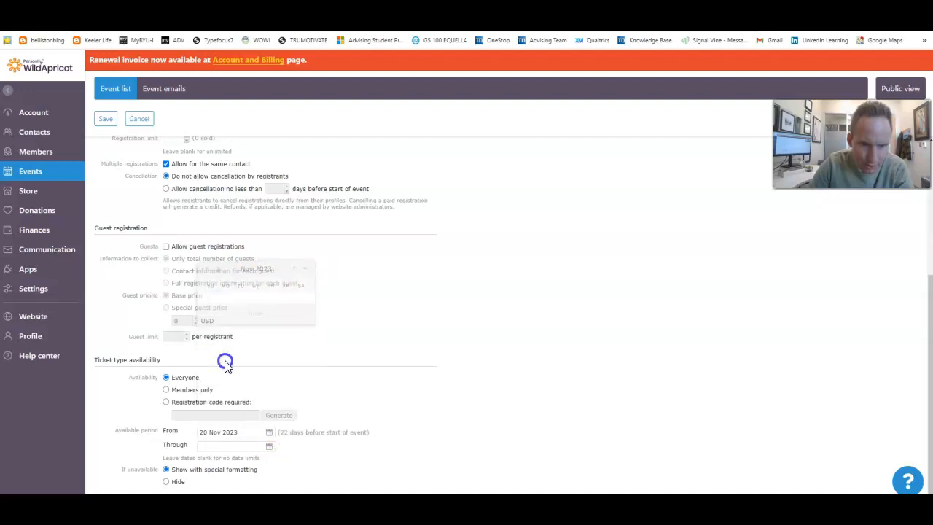
- Set the end of the Non-Member ICDA ticket's available period to 12 Dec 2023
left_click(268, 446)
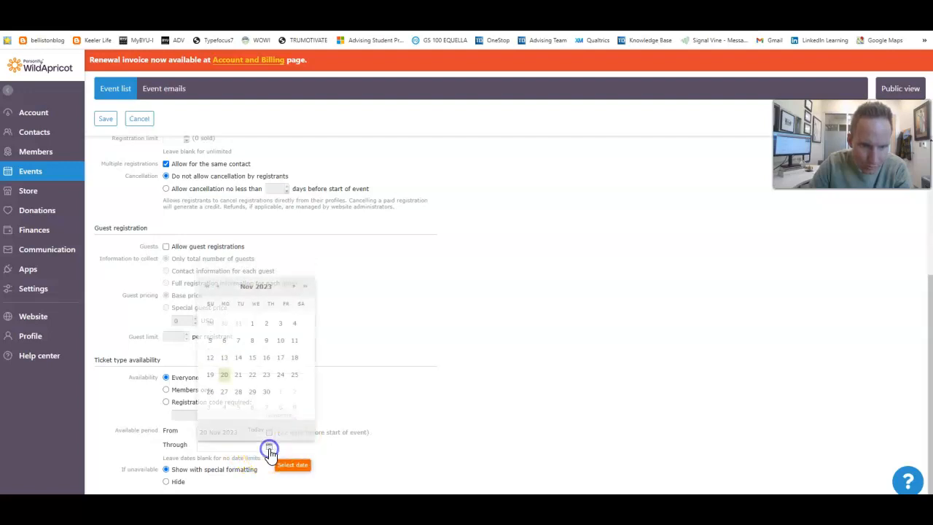
left_click(294, 288)
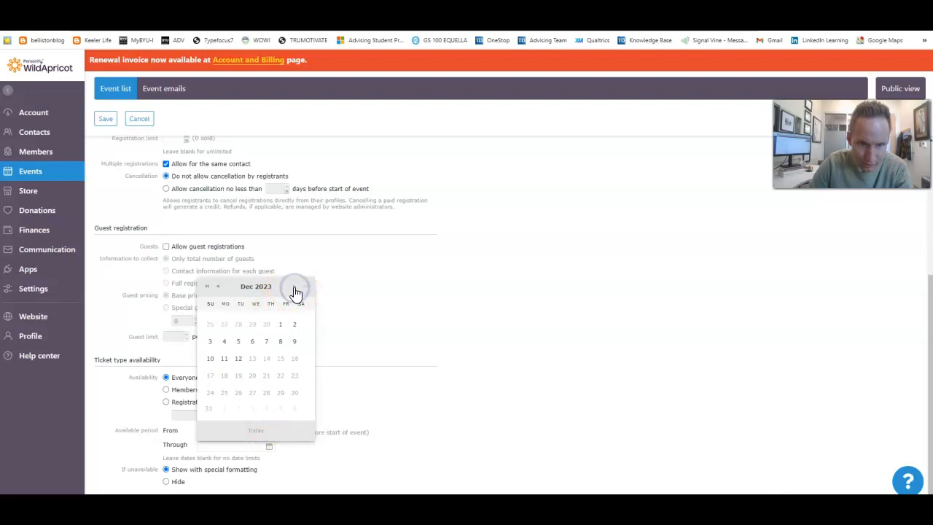
left_click(239, 359)
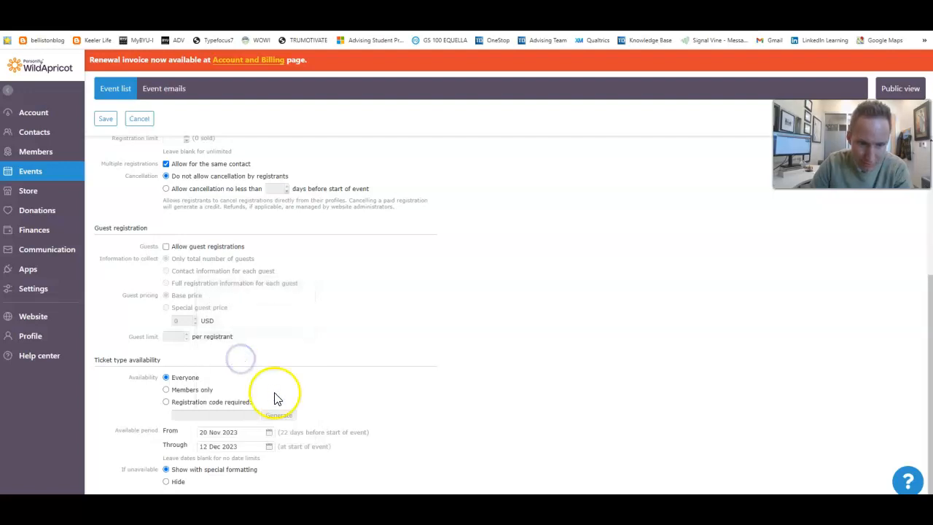
- Set the end of the Non-Member ICDA ticket's available period to 11 Dec 2023, save the ticket type and return to the event
left_click(269, 447)
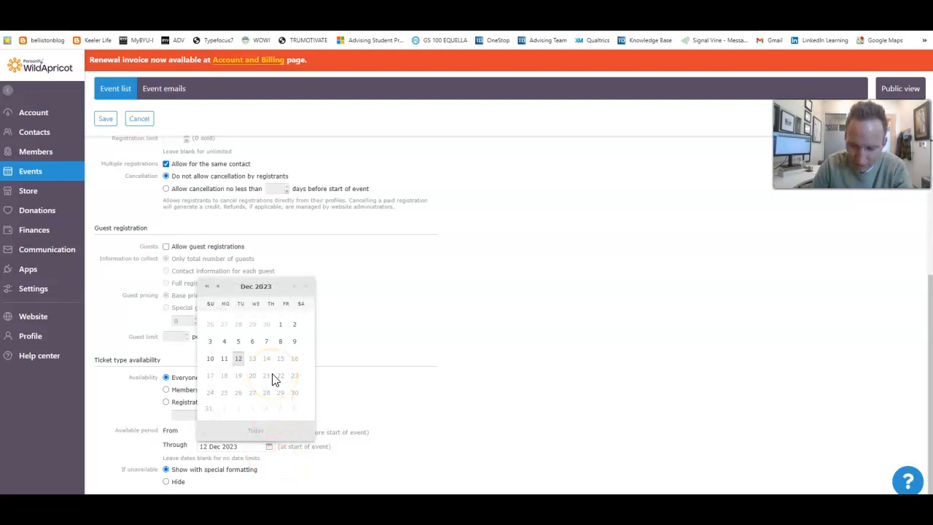
left_click(224, 360)
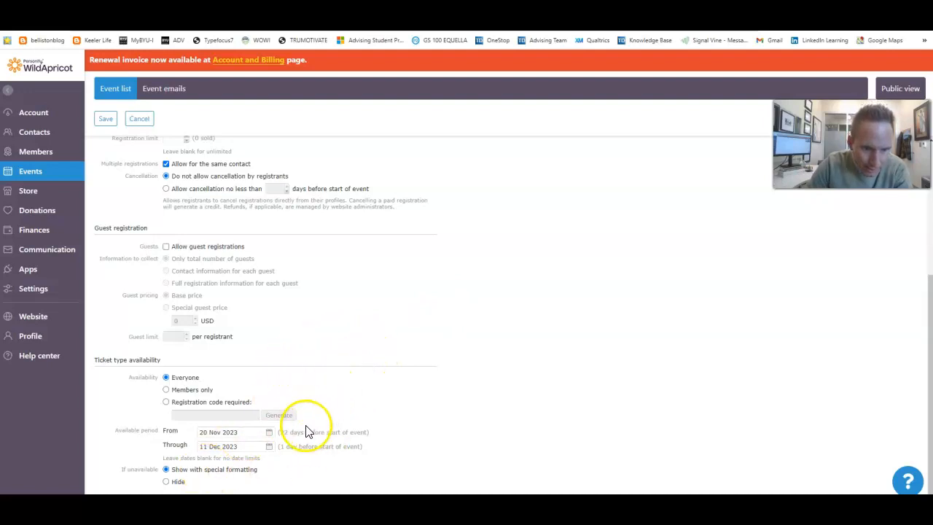
scroll(254, 355, "up", 5)
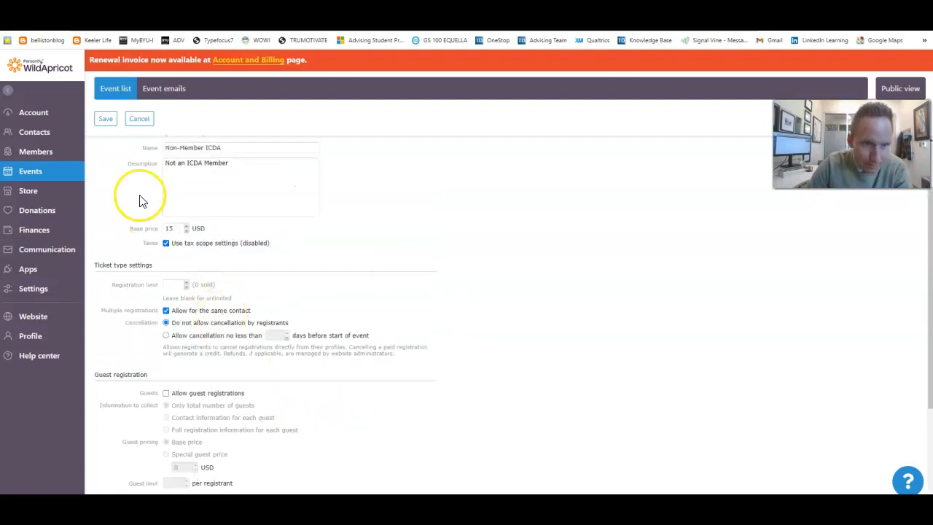
left_click(106, 120)
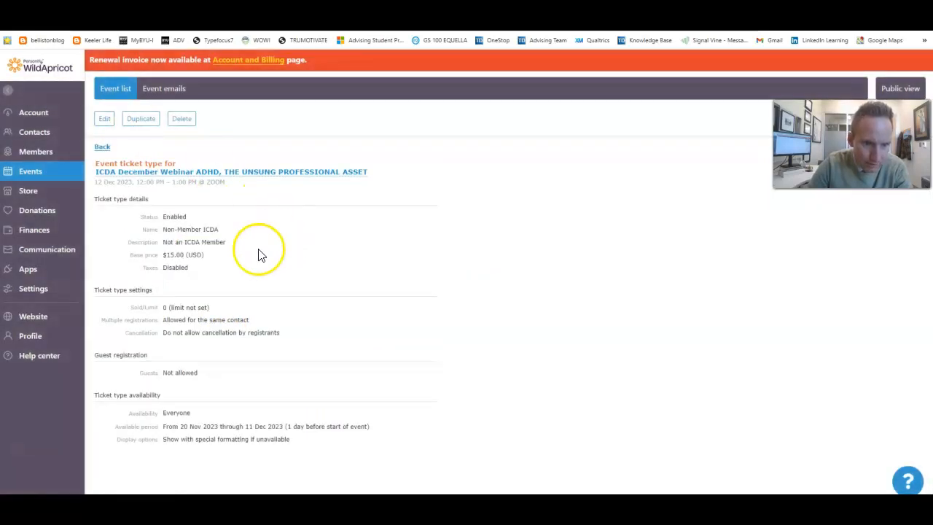
left_click(102, 149)
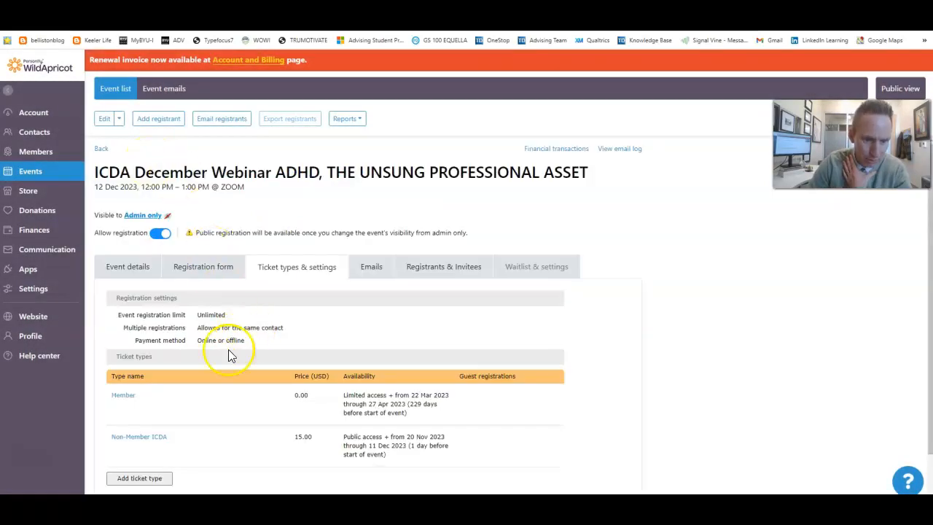
- Edit the Member ticket type and set the start of its available period to 20 Nov 2023
left_click(122, 394)
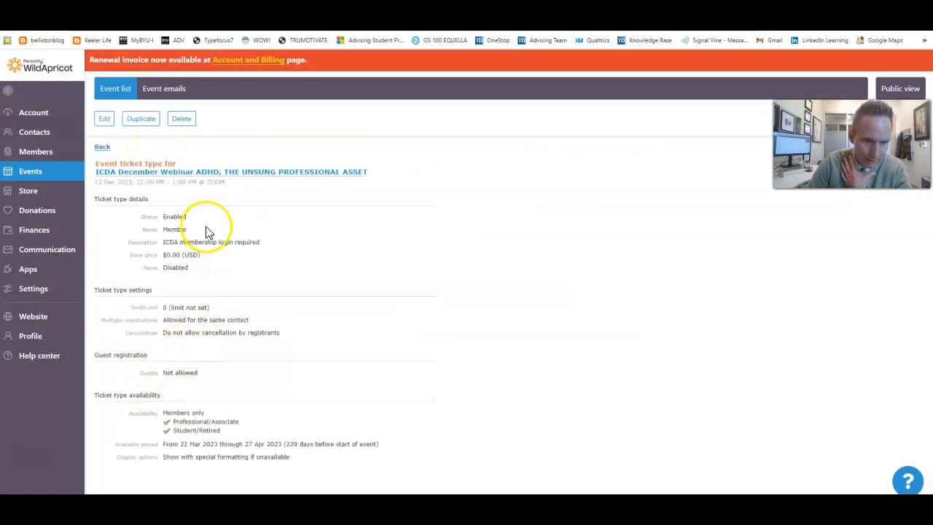
left_click(106, 119)
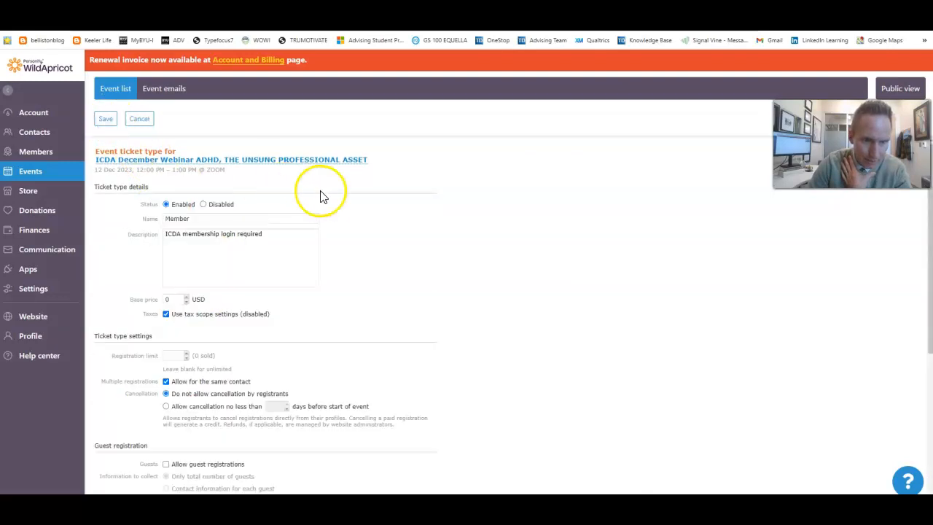
scroll(340, 290, "down", 4)
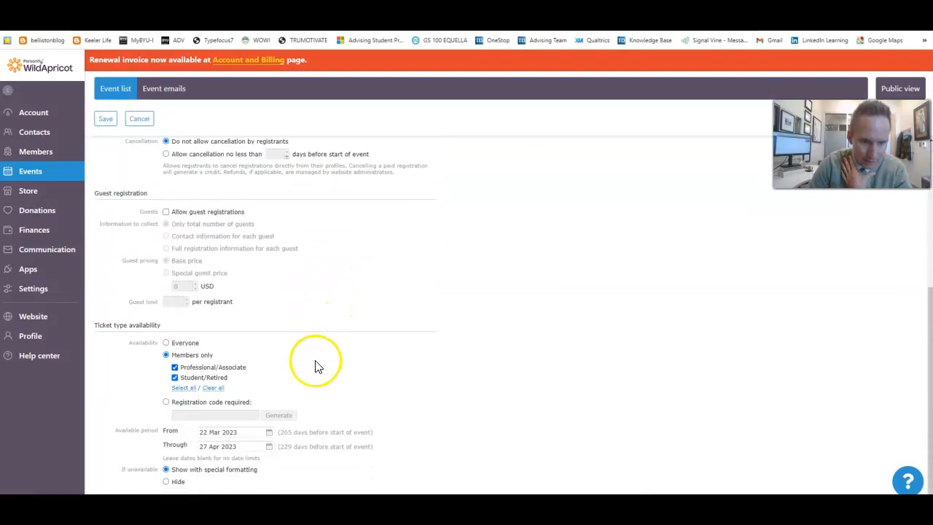
left_click(268, 433)
left_click(294, 272)
left_click(294, 272)
left_click(293, 272)
left_click(293, 272)
left_click(294, 273)
left_click(294, 273)
left_click(294, 273)
left_click(293, 272)
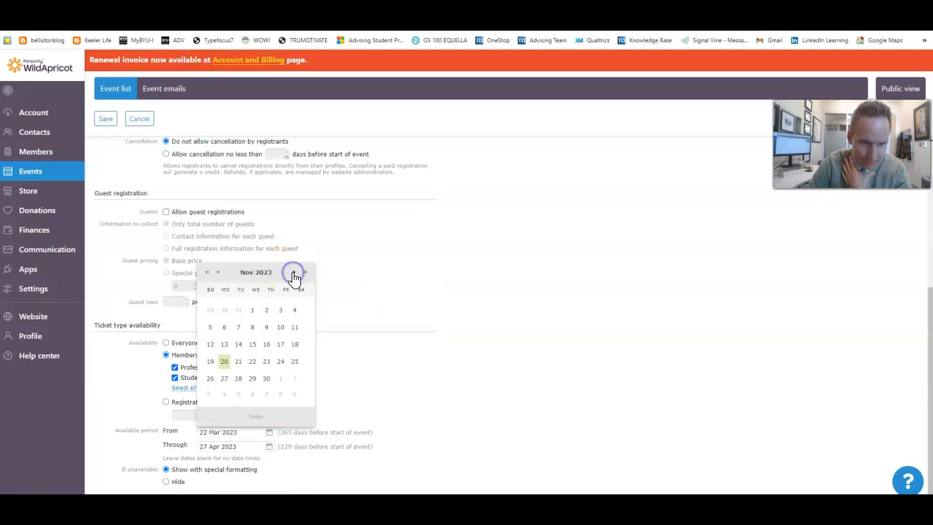
left_click(224, 361)
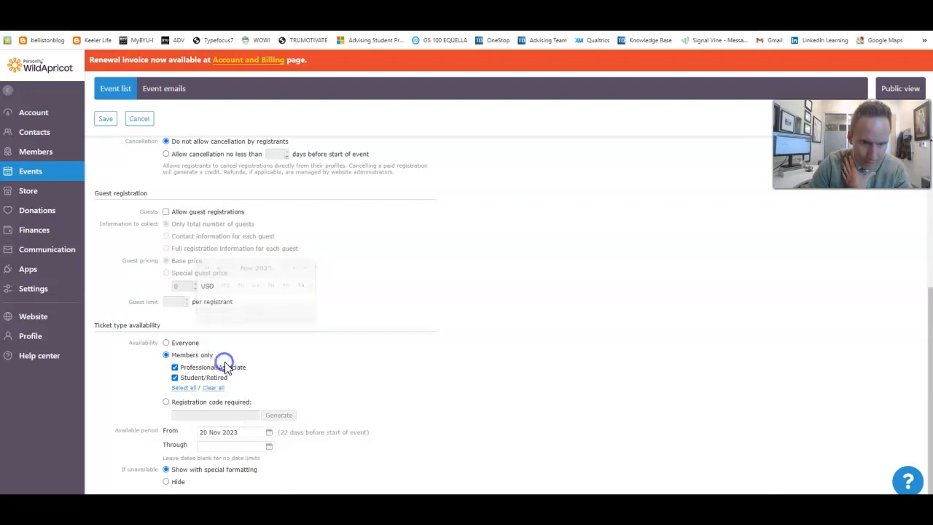
- Set the end of the Member ticket's available period to 11 Dec 2023, save the ticket type and return to the event
left_click(269, 445)
left_click(293, 287)
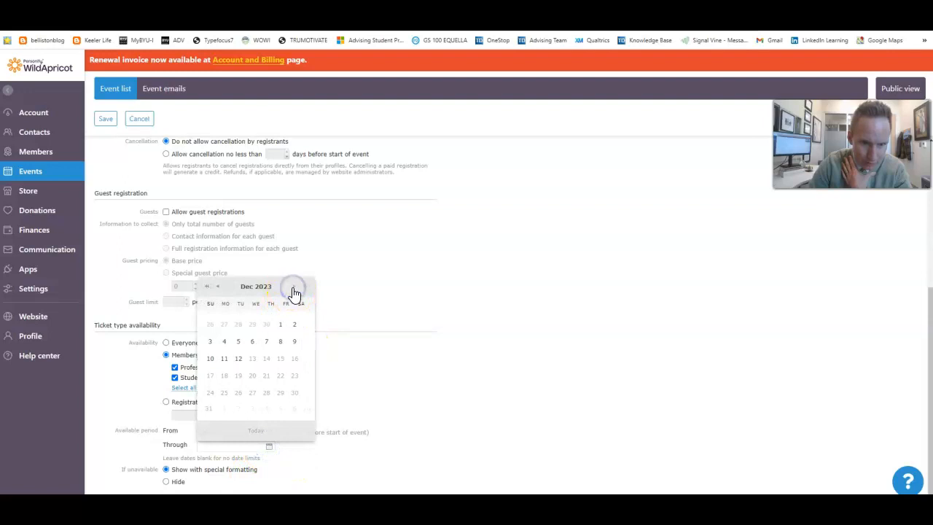
left_click(226, 359)
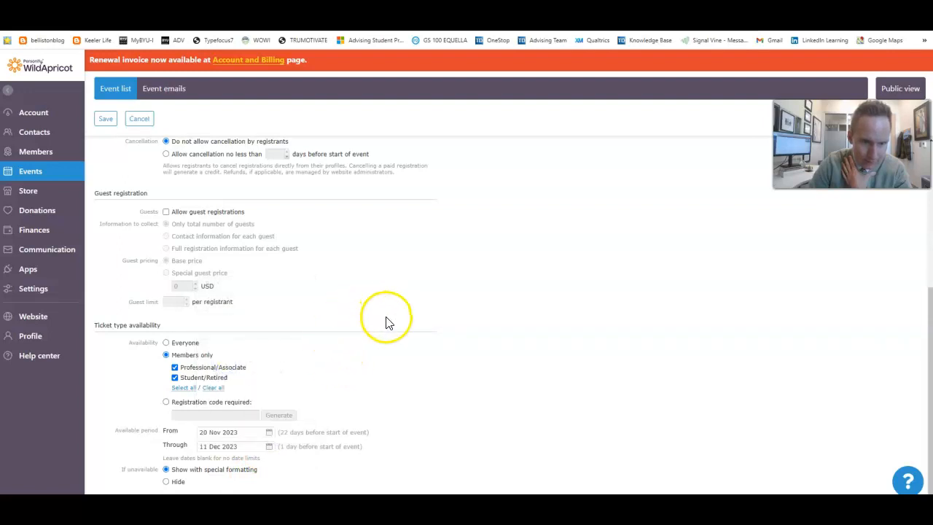
scroll(245, 261, "up", 3)
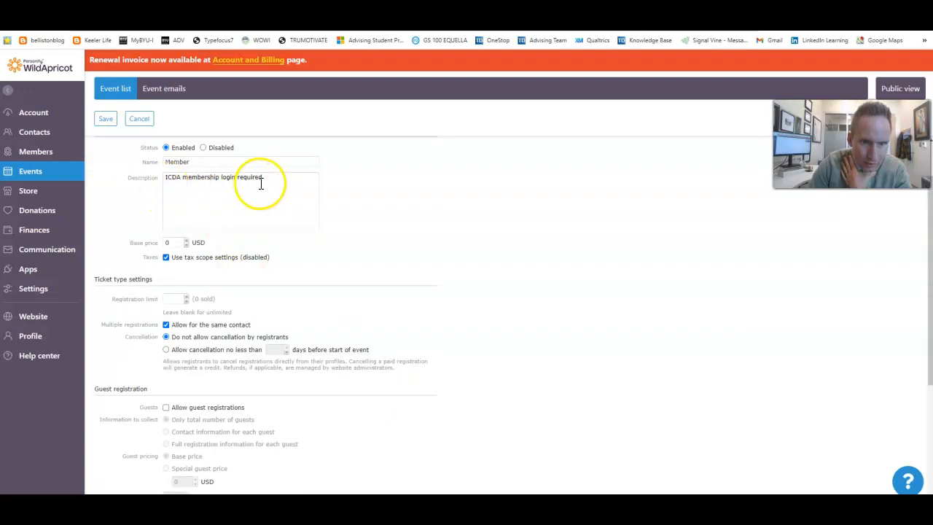
scroll(241, 341, "down", 2)
scroll(241, 350, "down", 1)
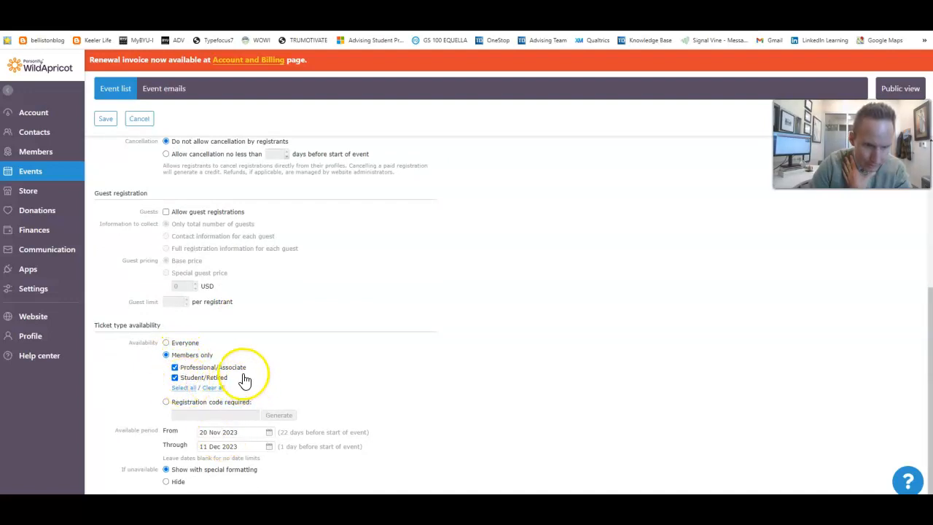
scroll(235, 387, "up", 5)
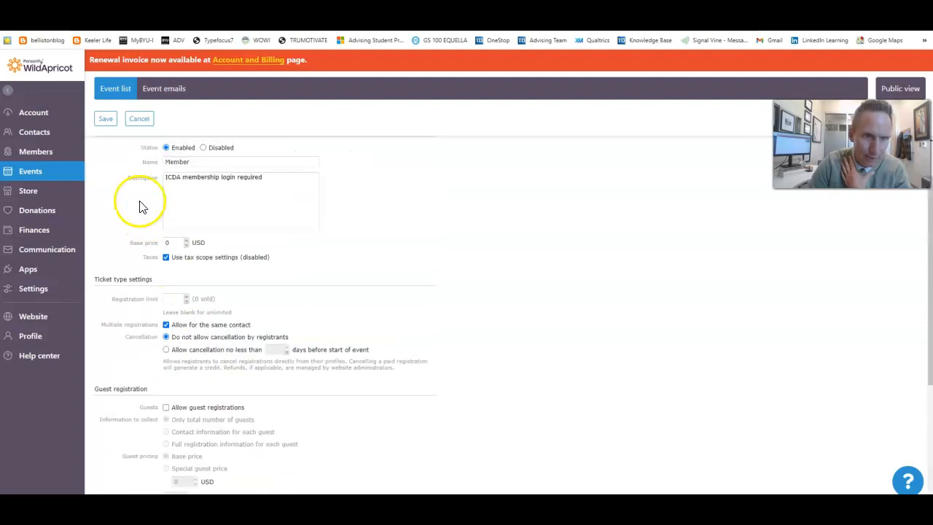
left_click(107, 119)
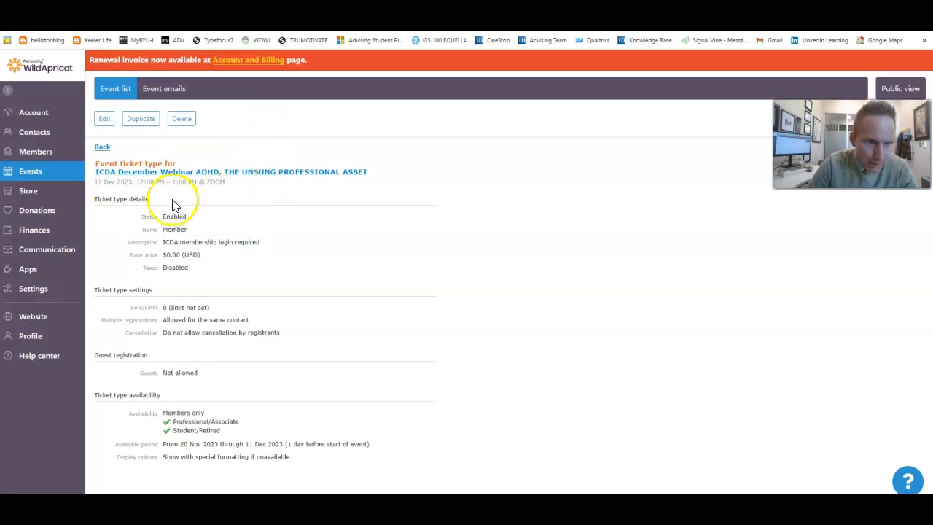
left_click(101, 147)
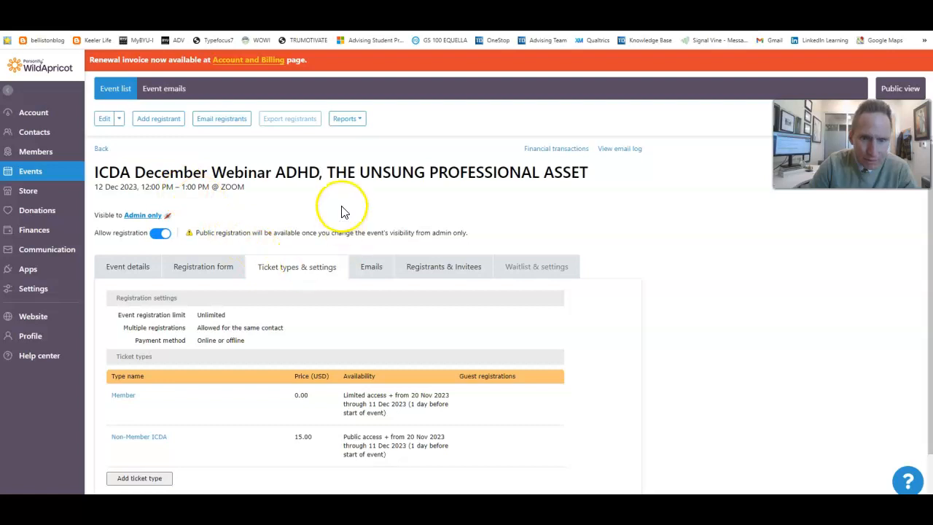
- Review the event's email announcements and the Announcement 1 template from its subject down to the end of the message
left_click(371, 268)
scroll(358, 281, "down", 2)
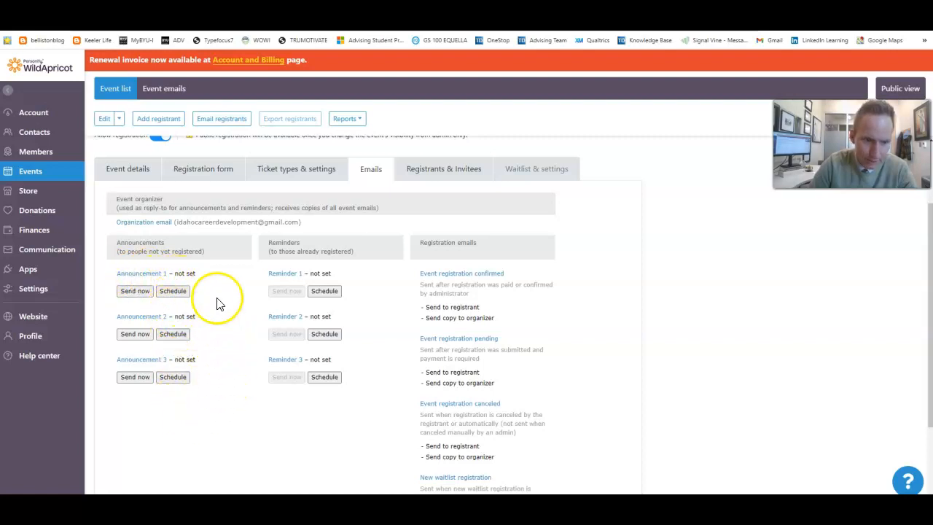
left_click(141, 276)
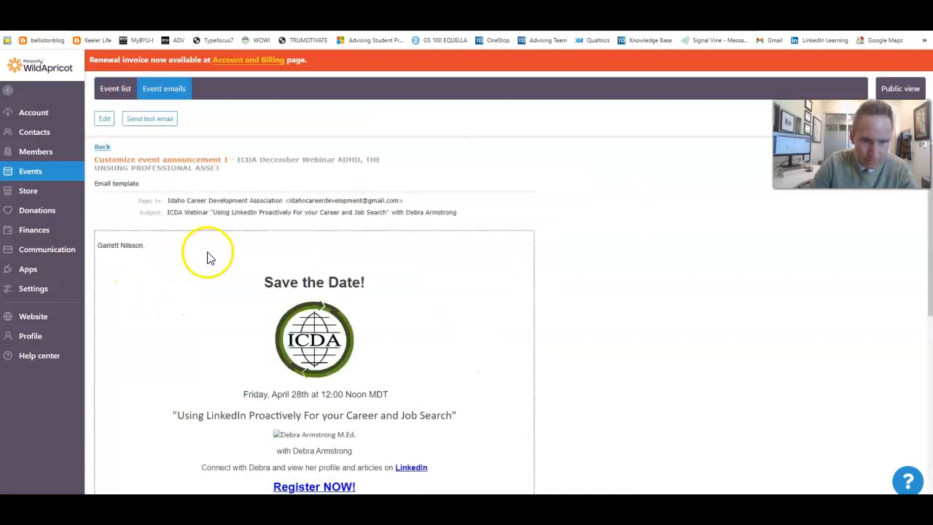
scroll(423, 321, "down", 3)
scroll(408, 277, "down", 3)
scroll(416, 296, "up", 6)
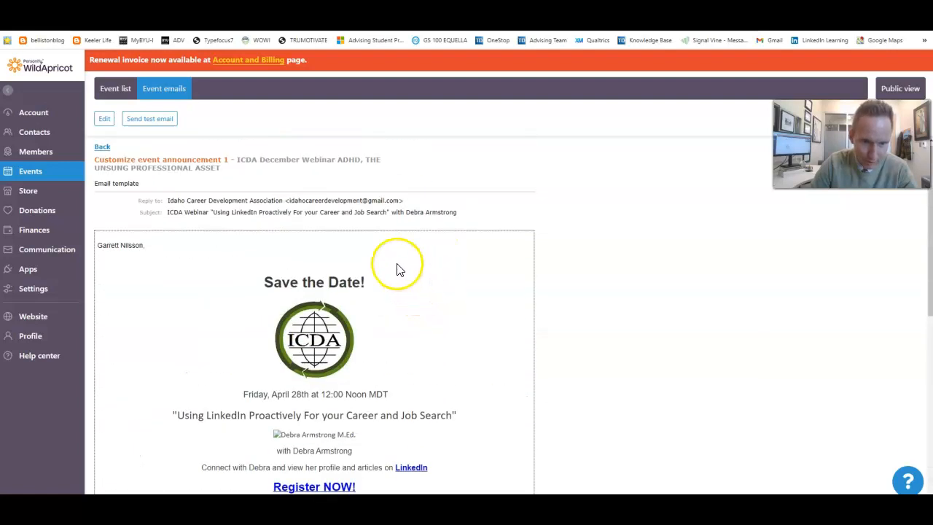
left_click(102, 147)
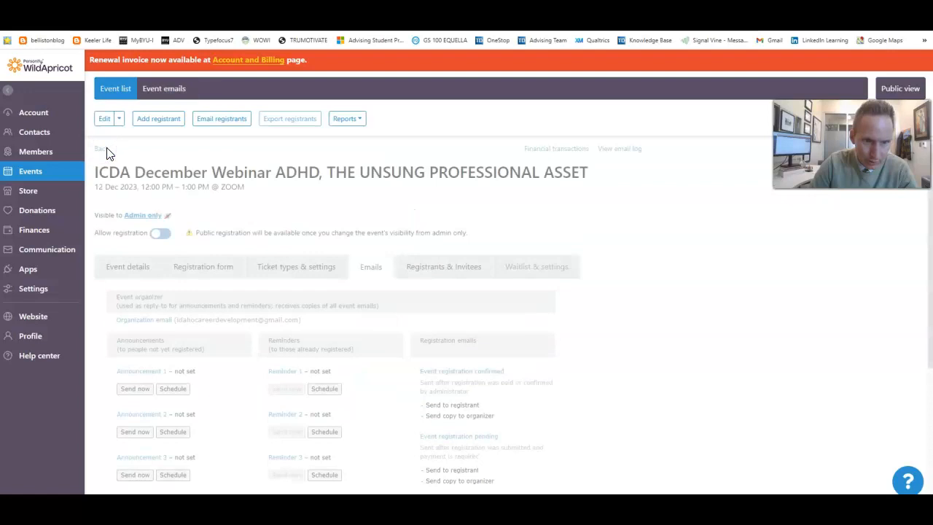
- Copy the whole event description from the event details, from the ICDA logo through the end of the flyer
left_click(121, 267)
scroll(461, 328, "down", 1)
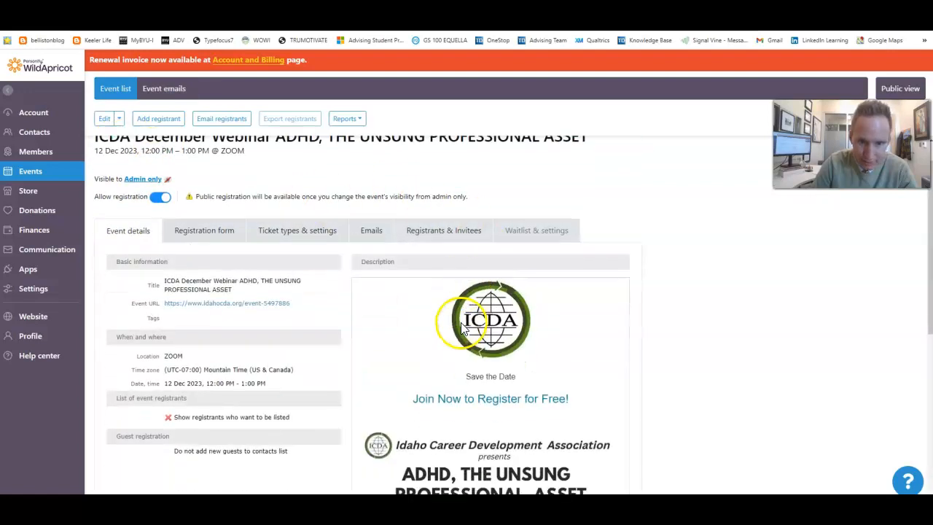
scroll(461, 328, "down", 1)
left_click_drag(385, 250, 562, 313)
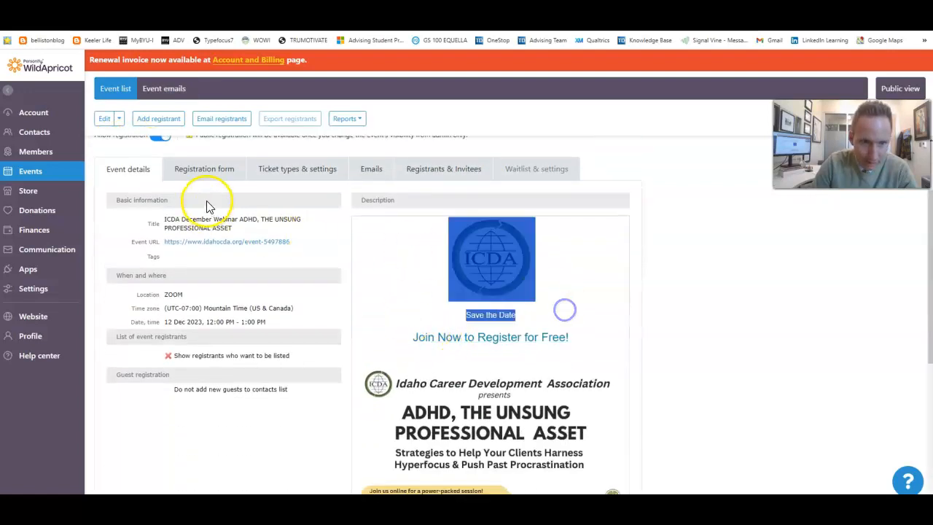
left_click_drag(401, 260, 511, 379)
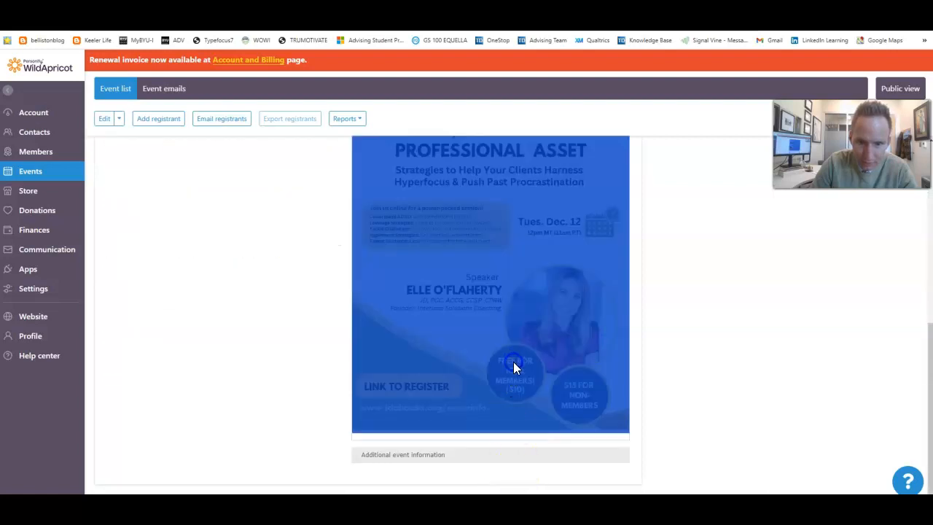
scroll(327, 299, "up", 4)
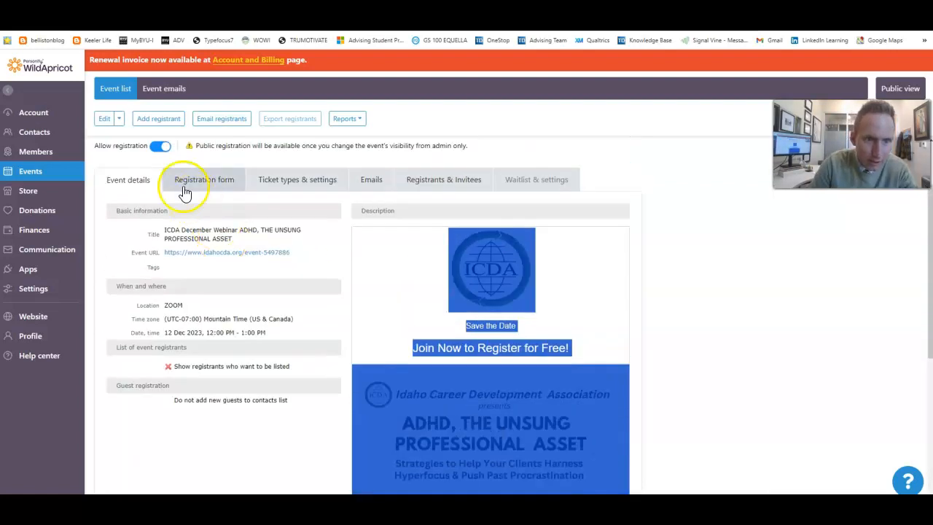
- Edit the Announcement 1 email and delete its old message body below the contact name greeting, from "Save the Date!" to the end
left_click(368, 181)
left_click(141, 283)
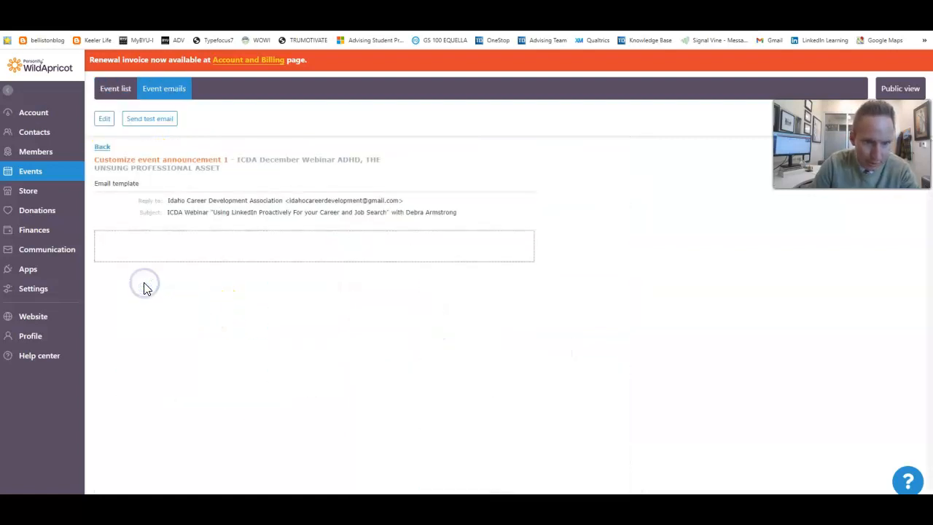
left_click(107, 123)
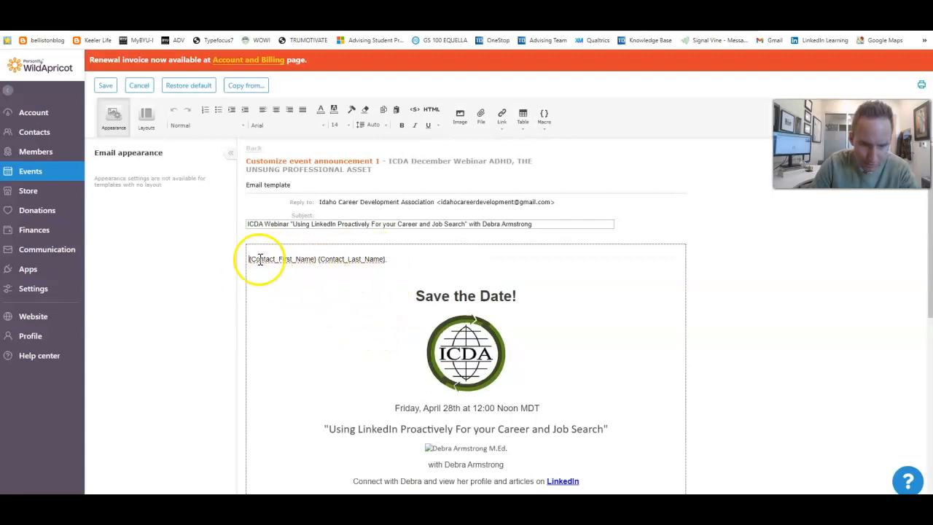
left_click_drag(412, 297, 292, 503)
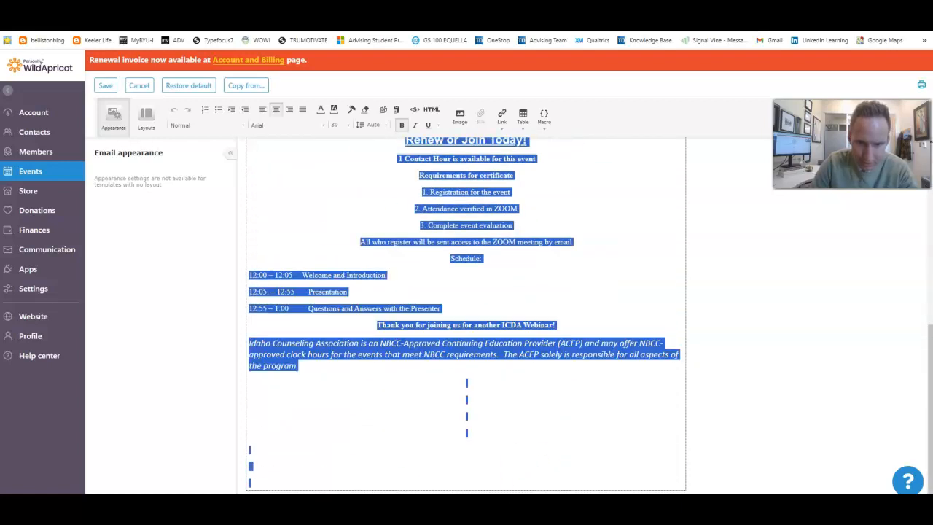
key("Delete")
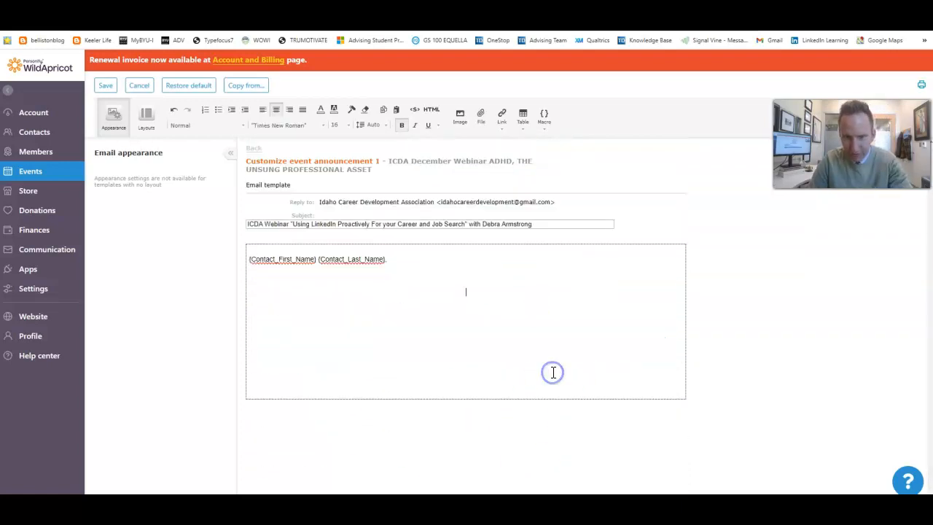
- Paste the copied event description below the greeting in the Announcement 1 email and check the inserted content down to its end
key("ctrl+v")
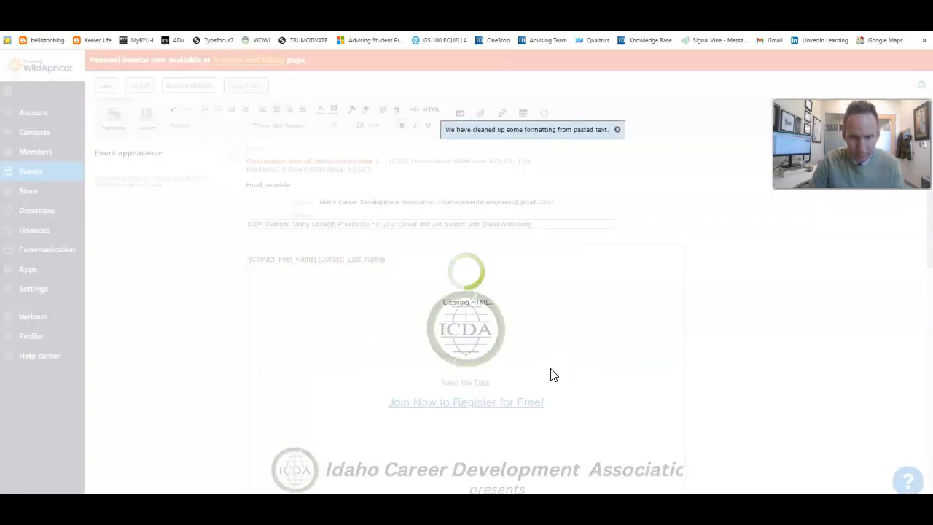
left_click(538, 322)
scroll(539, 328, "down", 8)
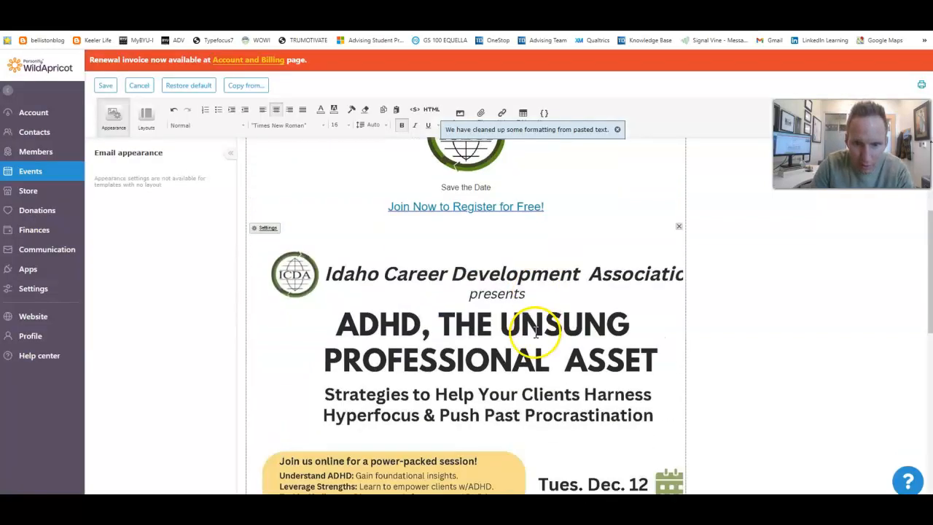
scroll(537, 331, "down", 5)
scroll(533, 327, "up", 15)
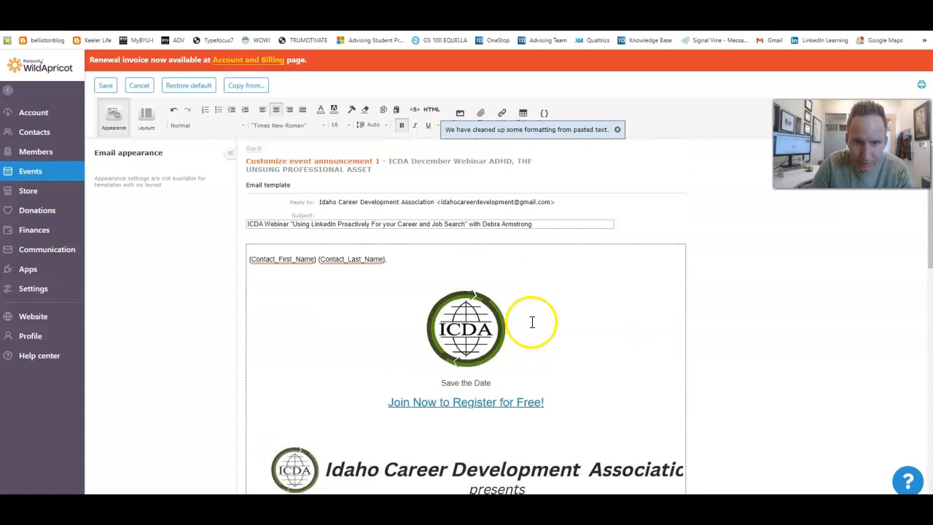
- Replace the old webinar title in the Announcement 1 subject with the flyer's title, giving "ICDA Webinar ADHD, THE UNSUNG PROFESSIONAL ASSET"
left_click(447, 435)
left_click(340, 365)
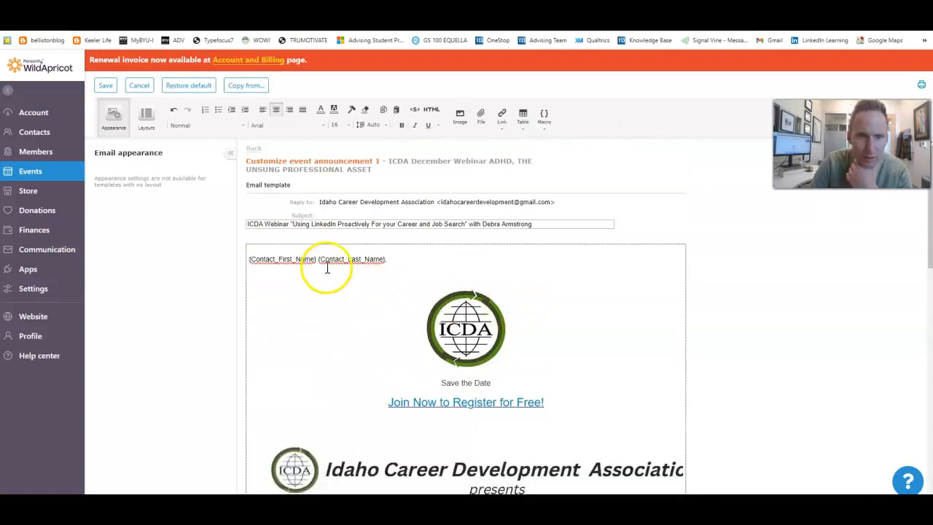
left_click_drag(535, 226, 458, 225)
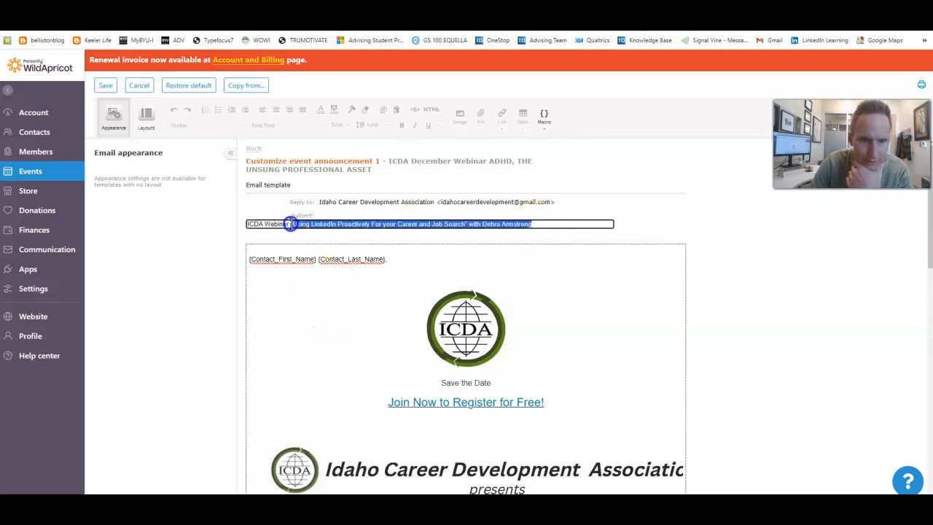
key("BackSpace")
left_click(245, 503)
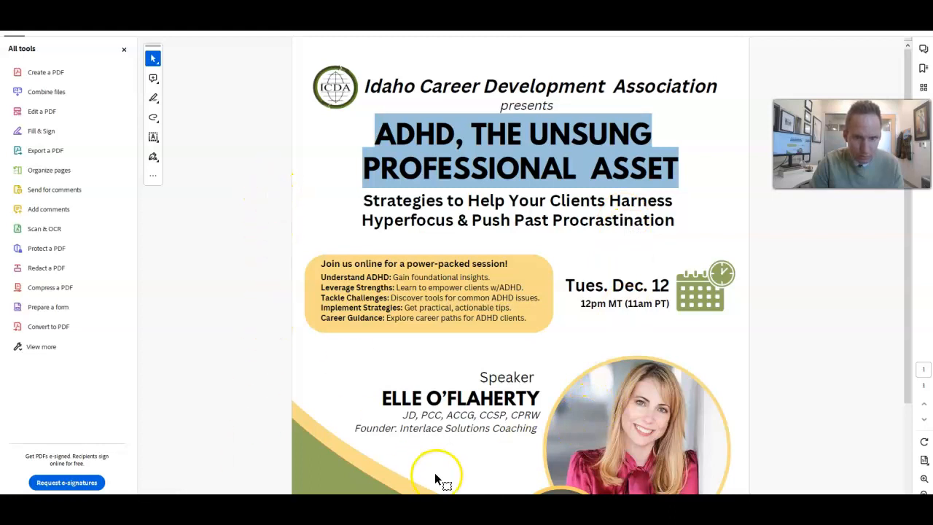
key("alt+Tab")
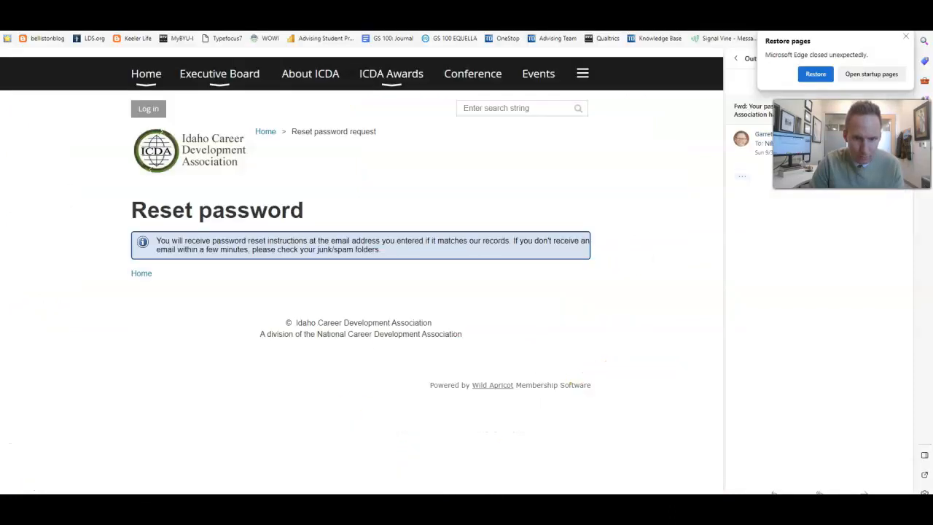
key("alt+Tab")
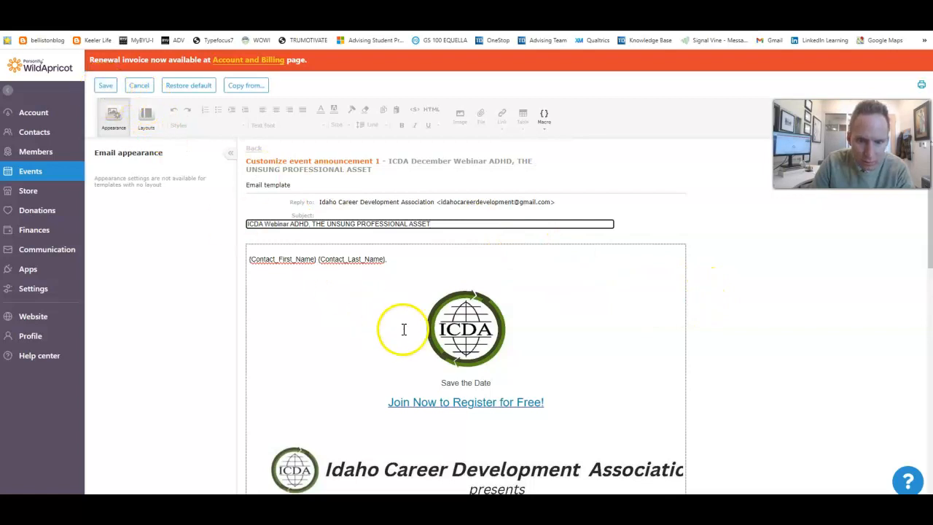
- Review the Announcement 1 message body from the ICDA logo and registration link down to the end of the flyer
scroll(495, 386, "down", 3)
scroll(489, 367, "down", 5)
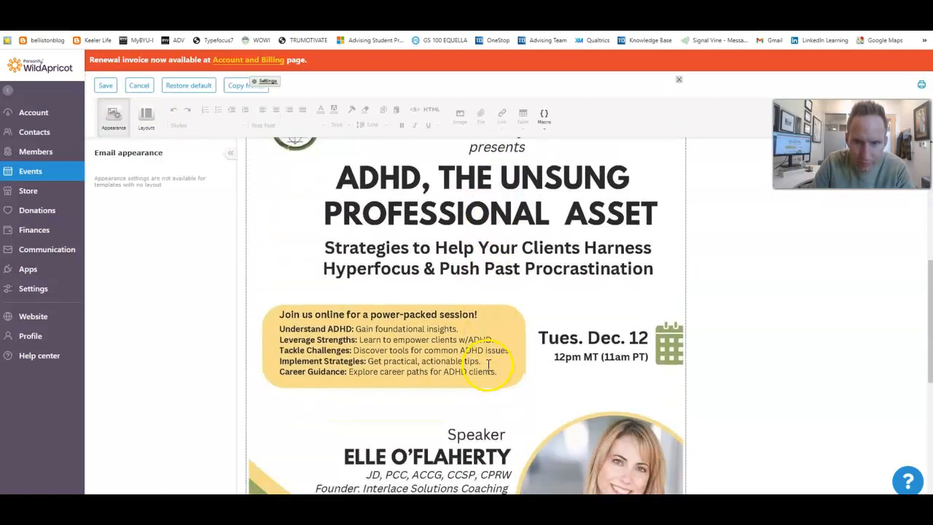
scroll(488, 365, "up", 6)
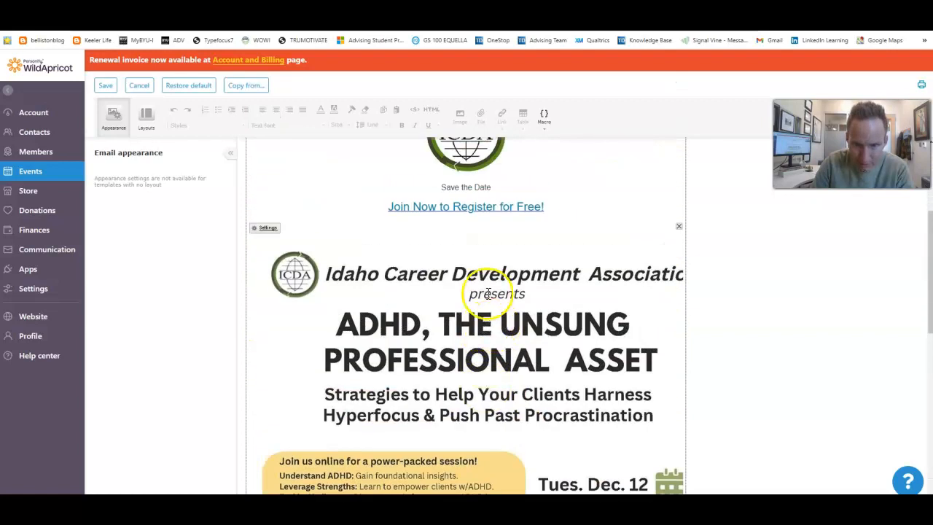
scroll(488, 294, "up", 1)
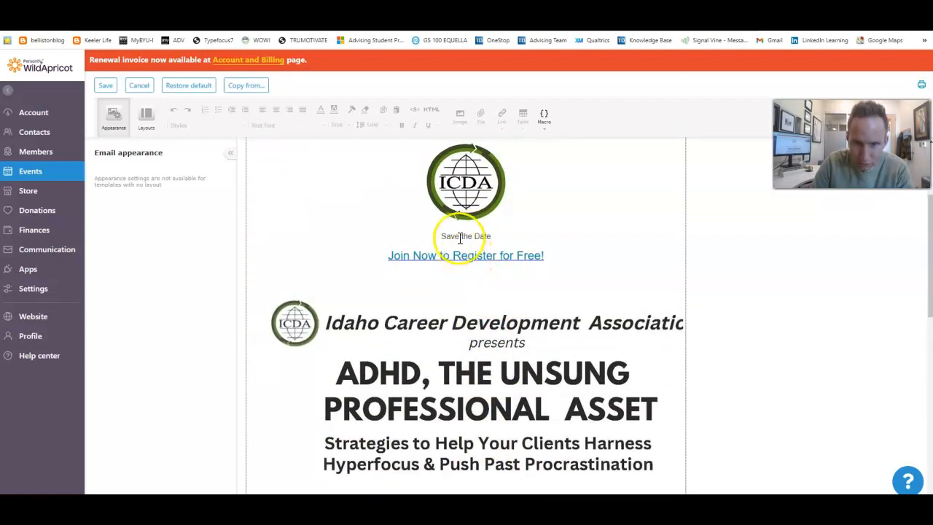
scroll(474, 277, "down", 2)
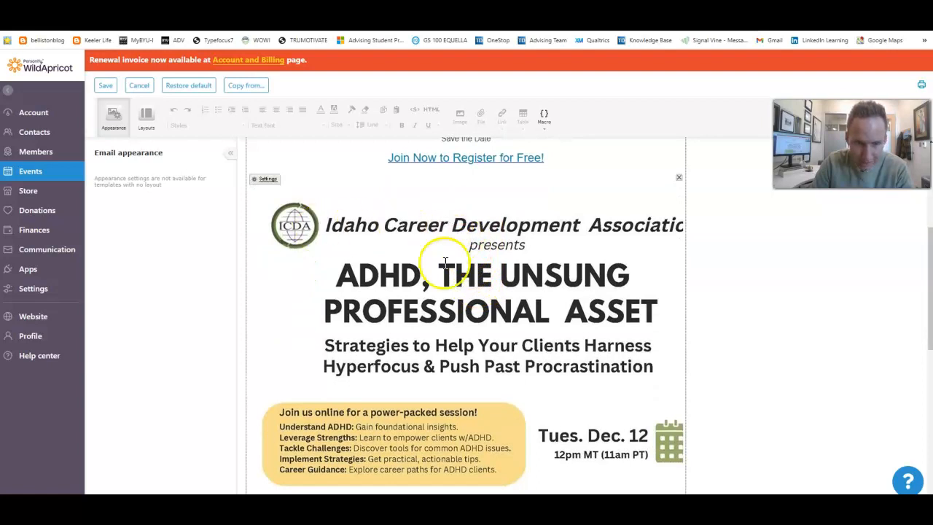
scroll(484, 406, "down", 8)
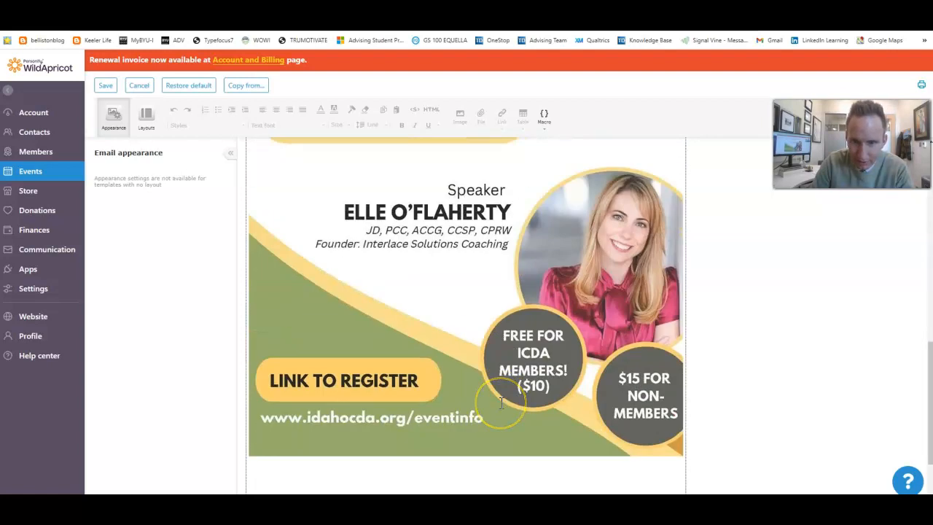
scroll(599, 431, "up", 10)
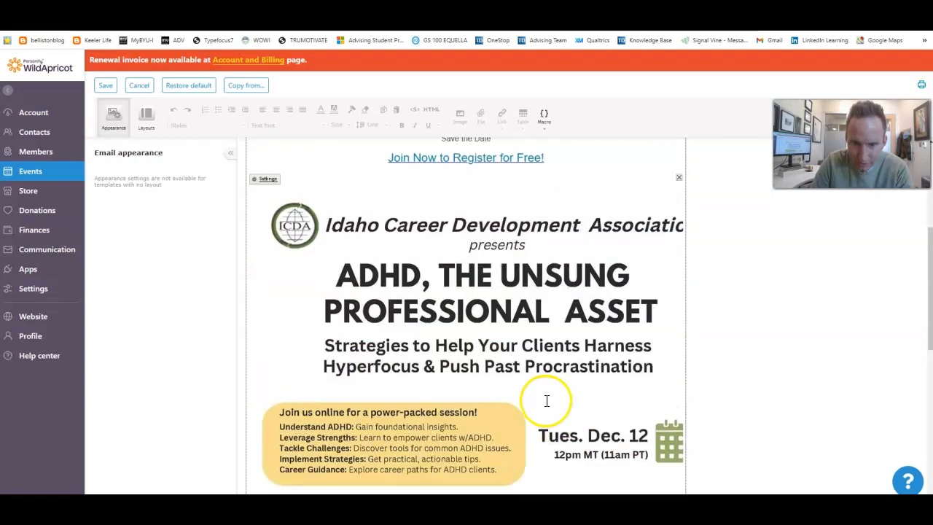
scroll(520, 372, "down", 8)
scroll(527, 369, "up", 8)
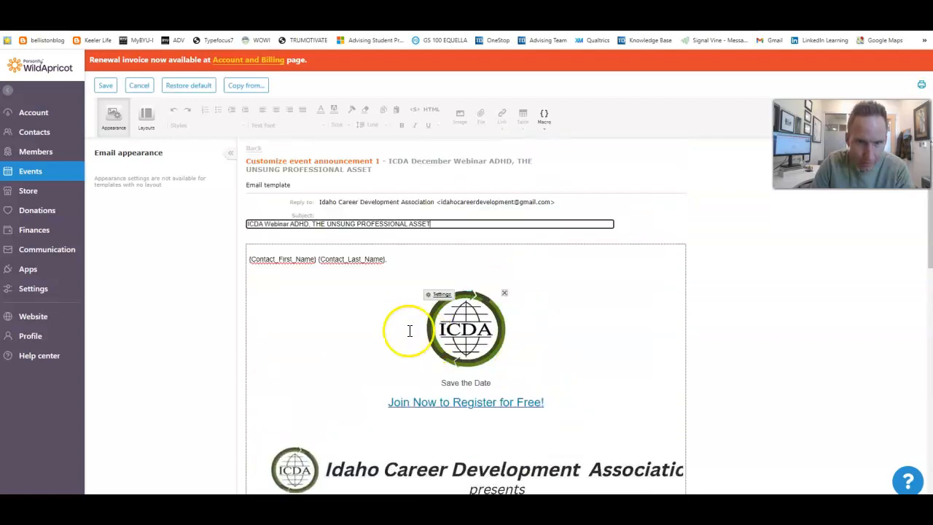
- Save the Announcement 1 email template and send a test email of it
left_click(109, 90)
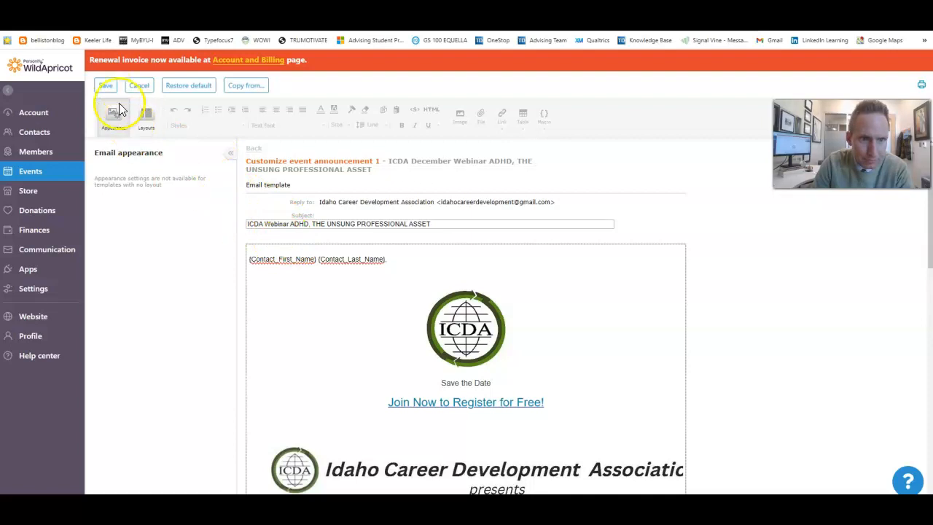
left_click(106, 86)
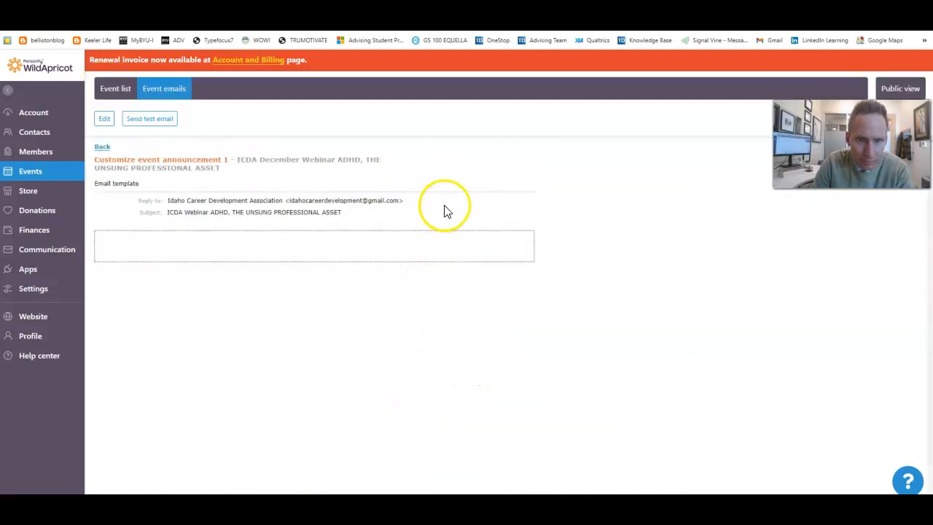
left_click(153, 121)
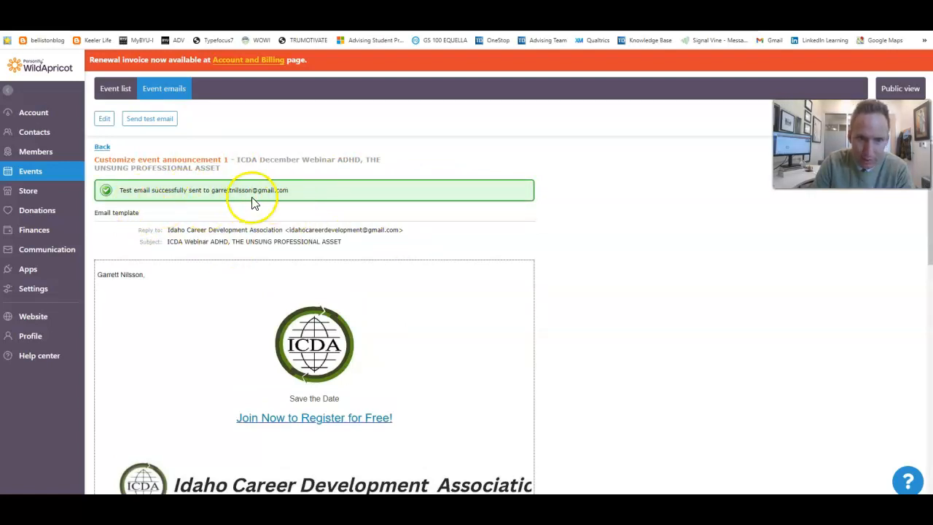
- Switch to Gmail, open the received test email in the inbox and check its logo, registration link and flyer down to the end
left_click(676, 7)
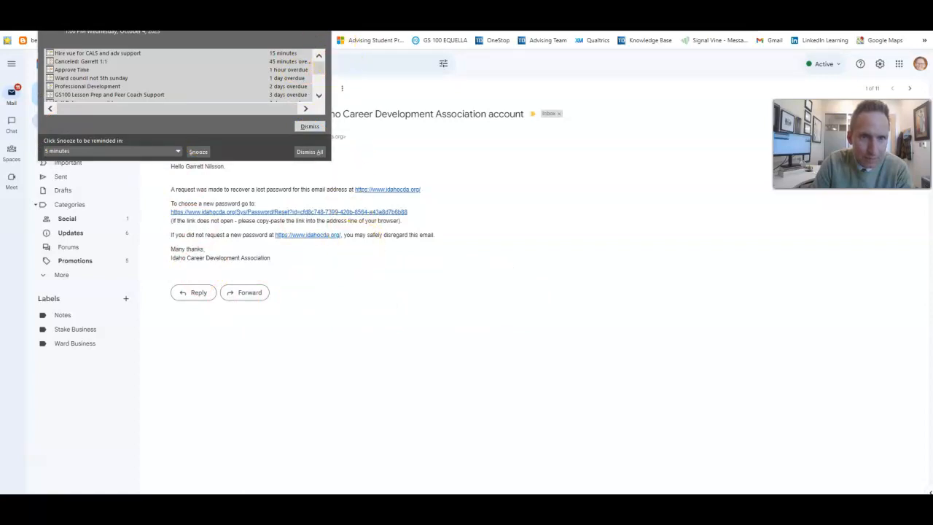
left_click(350, 162)
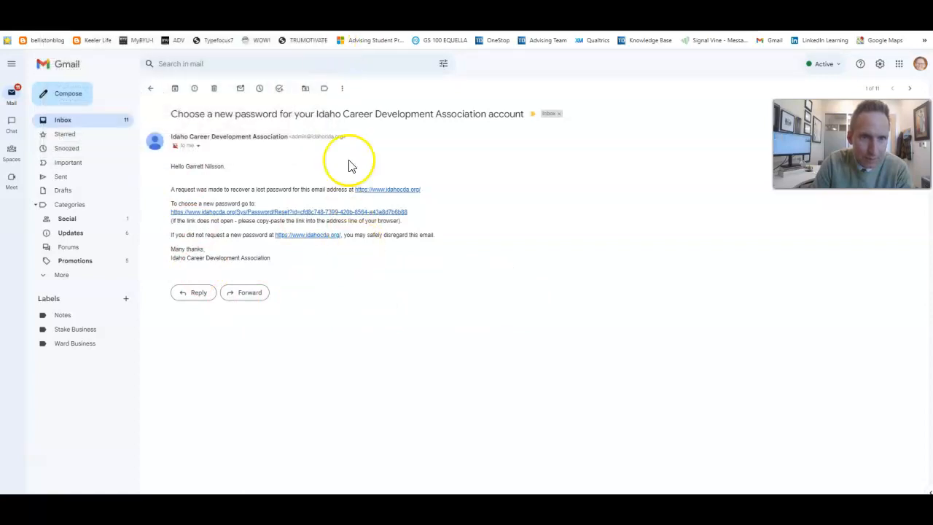
left_click(83, 124)
left_click(313, 129)
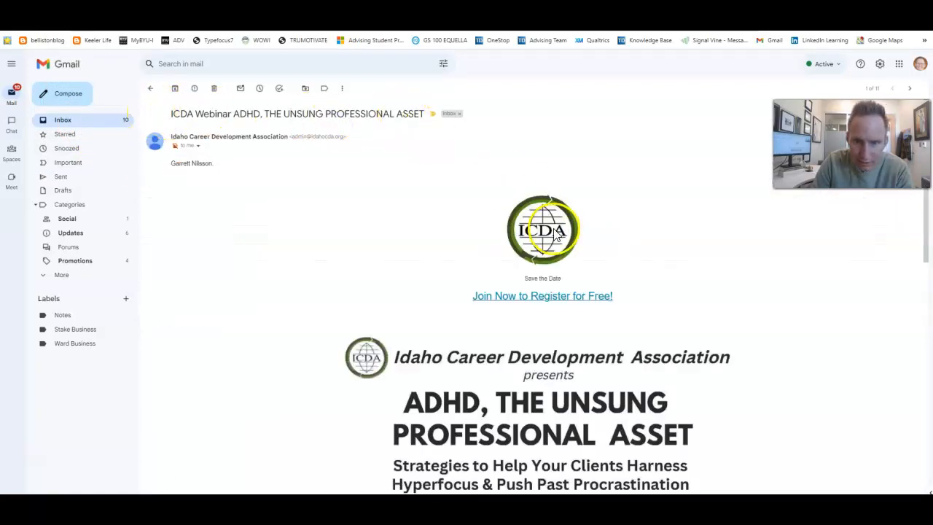
scroll(619, 312, "down", 3)
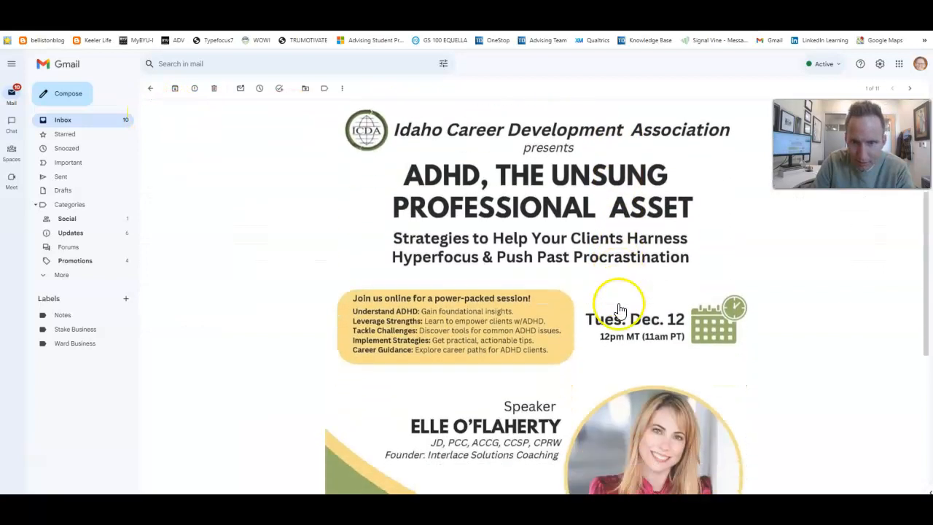
scroll(618, 313, "down", 5)
scroll(615, 302, "up", 5)
scroll(615, 302, "down", 5)
scroll(612, 303, "up", 8)
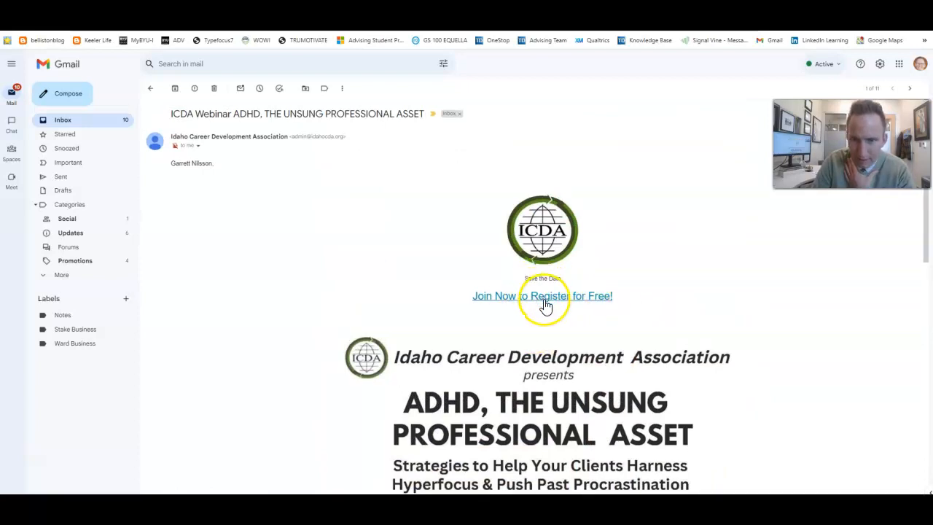
scroll(576, 268, "down", 8)
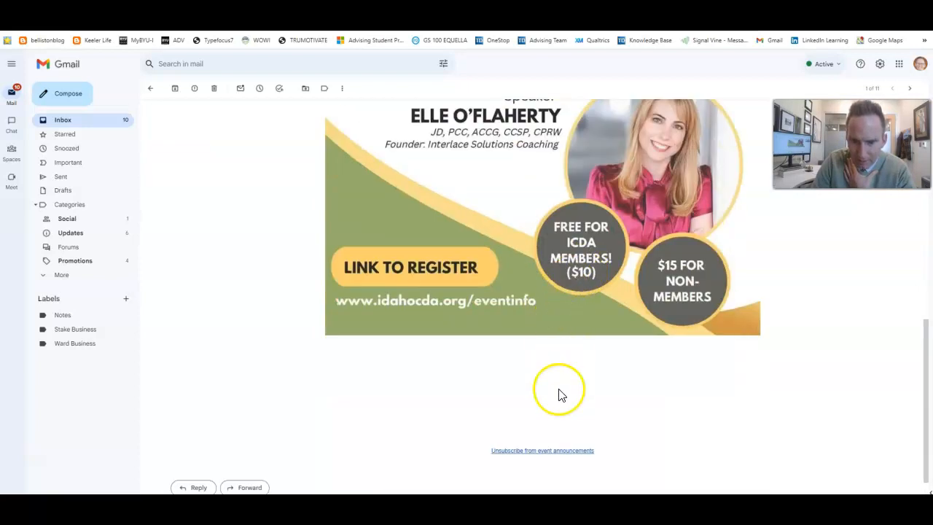
scroll(573, 271, "up", 8)
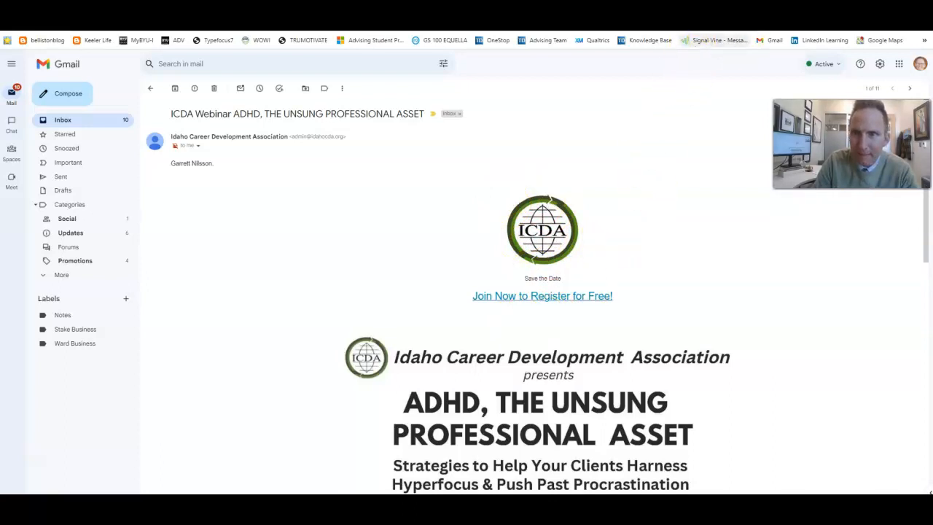
- Switch back to WildApricot, leave the Announcement 1 email template and copy the event URL from the event details
left_click(694, 8)
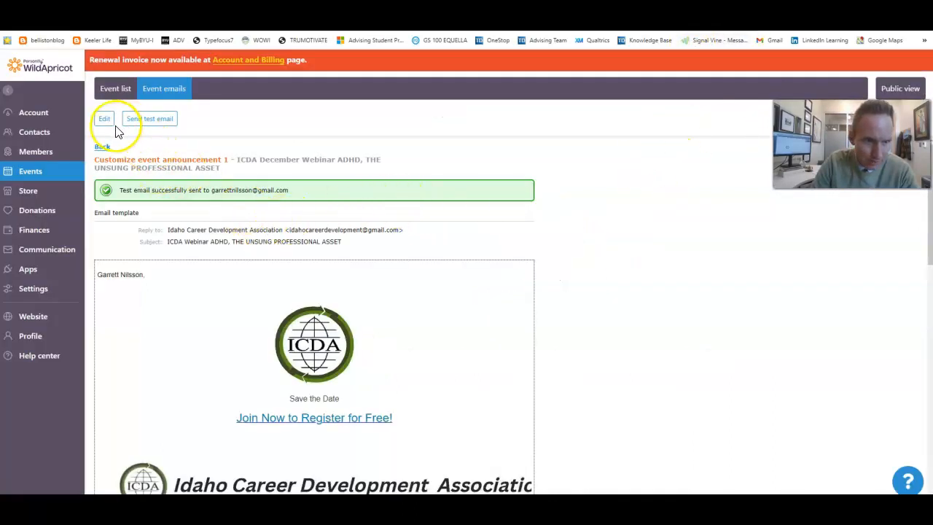
left_click(102, 148)
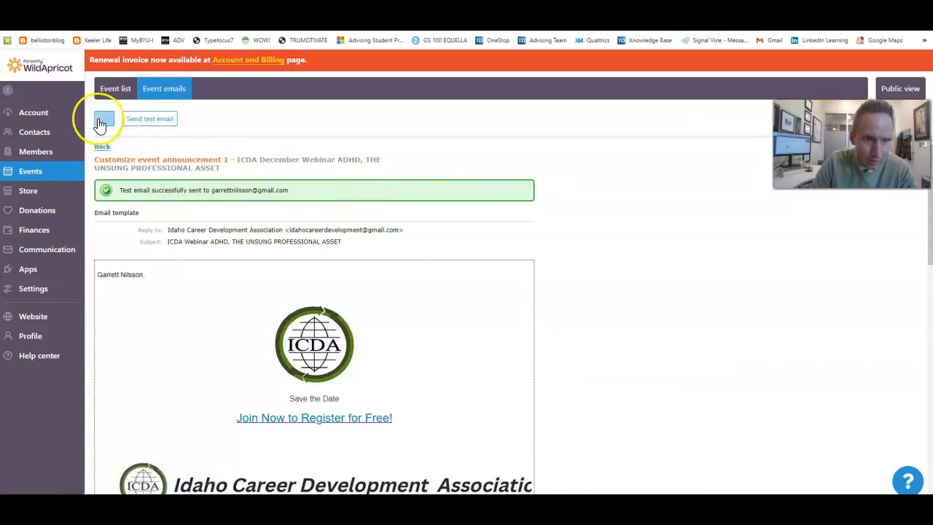
left_click(105, 118)
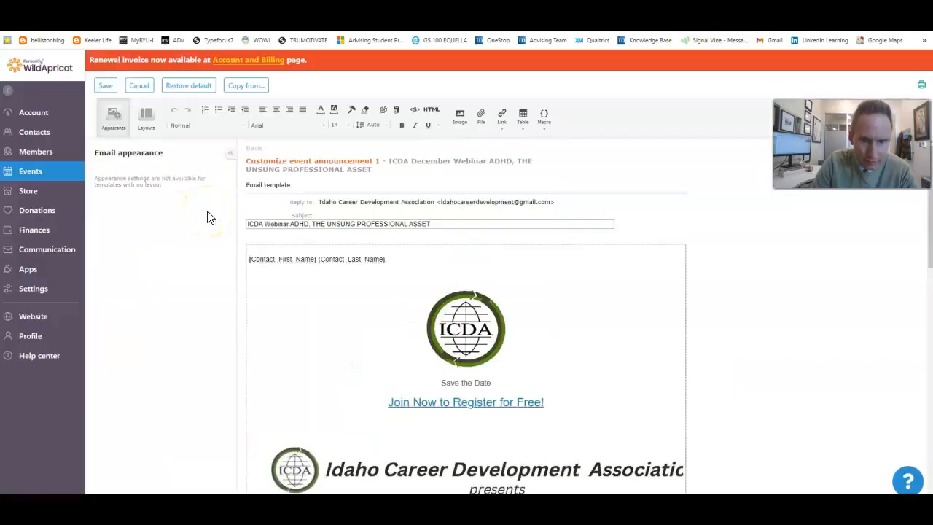
left_click(106, 88)
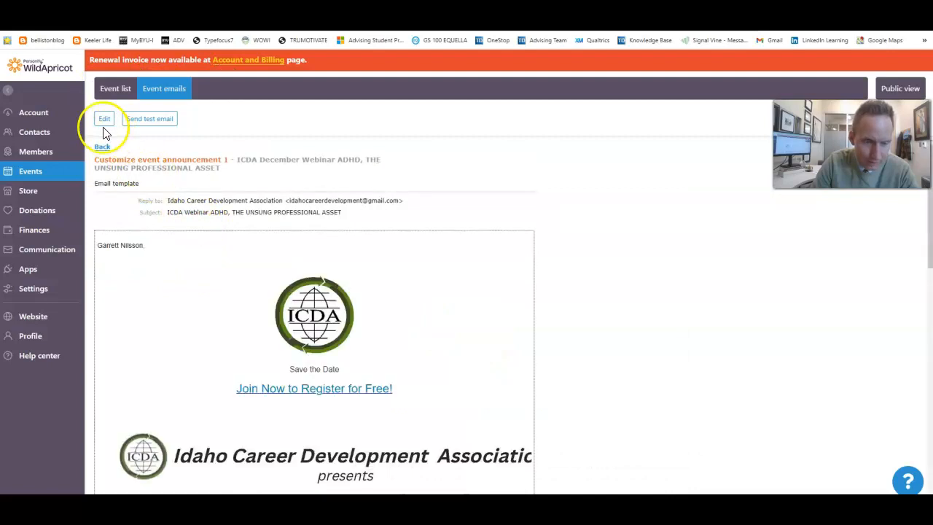
left_click(102, 148)
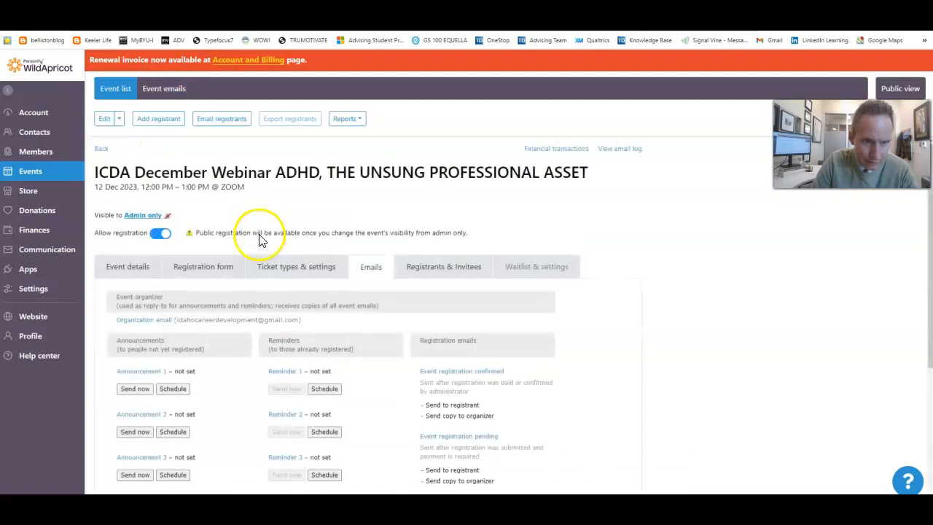
left_click(128, 266)
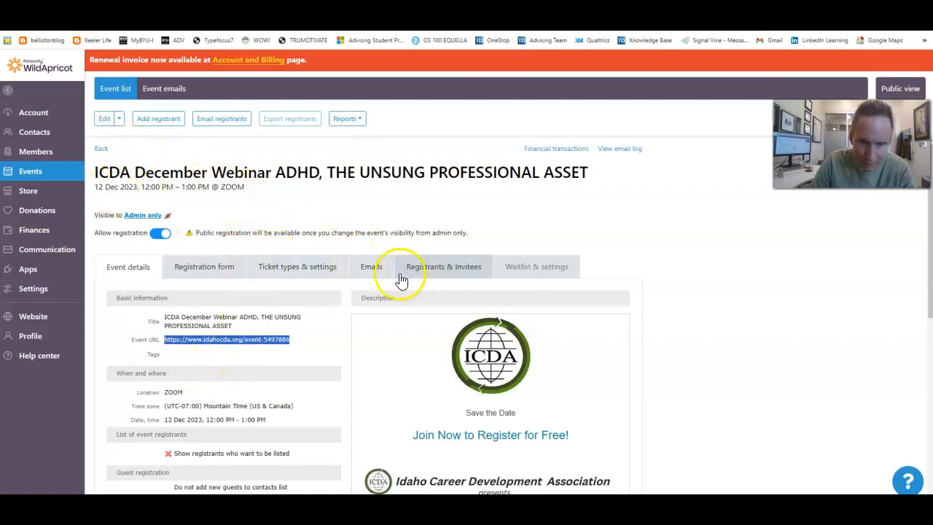
- Reopen the Announcement 1 email for editing and add an empty line below "Save the Date"
left_click(376, 271)
left_click(143, 370)
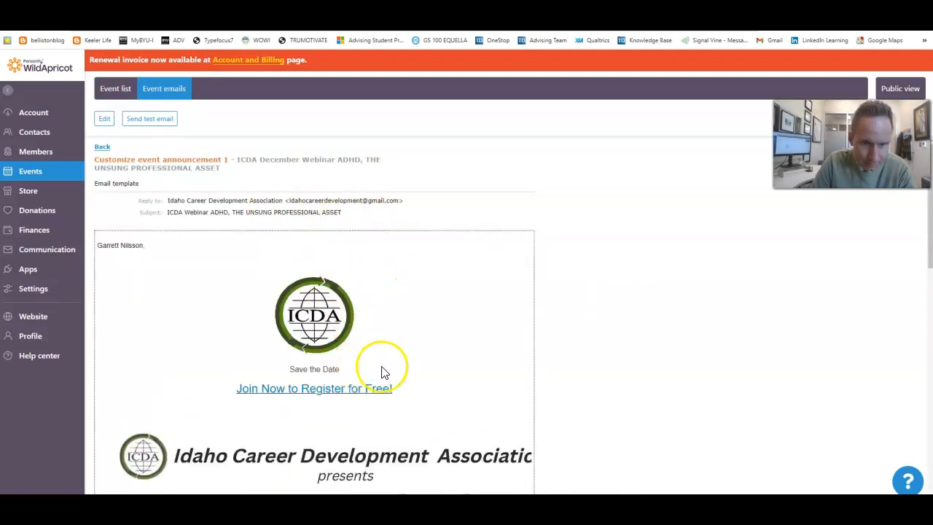
scroll(345, 420, "down", 1)
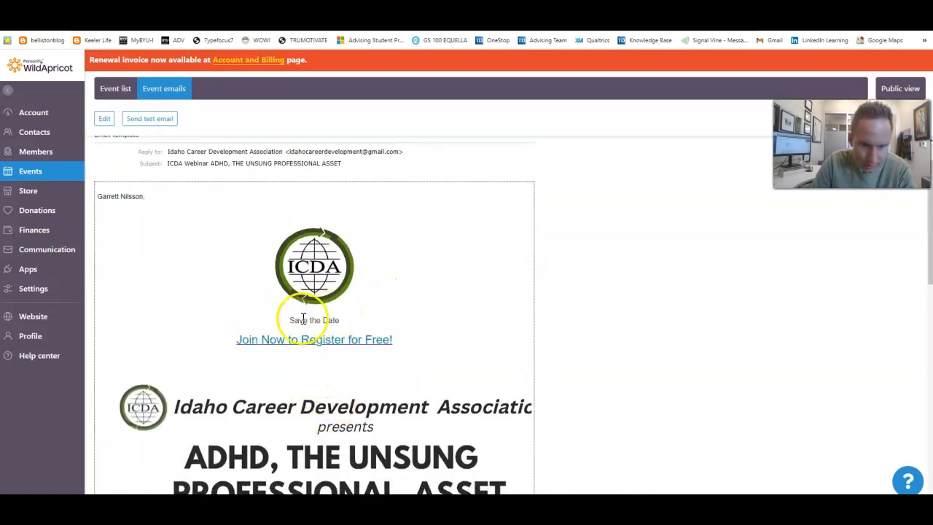
left_click(104, 119)
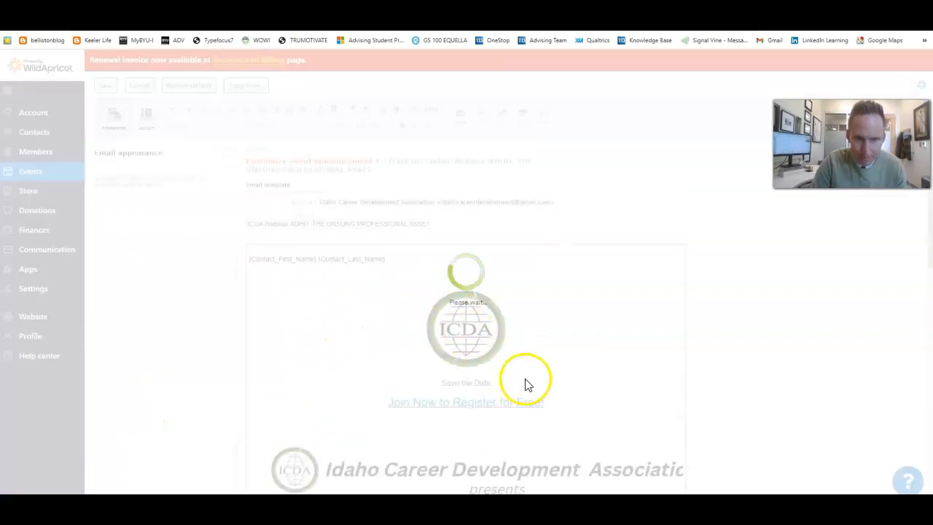
left_click(490, 384)
key("Return")
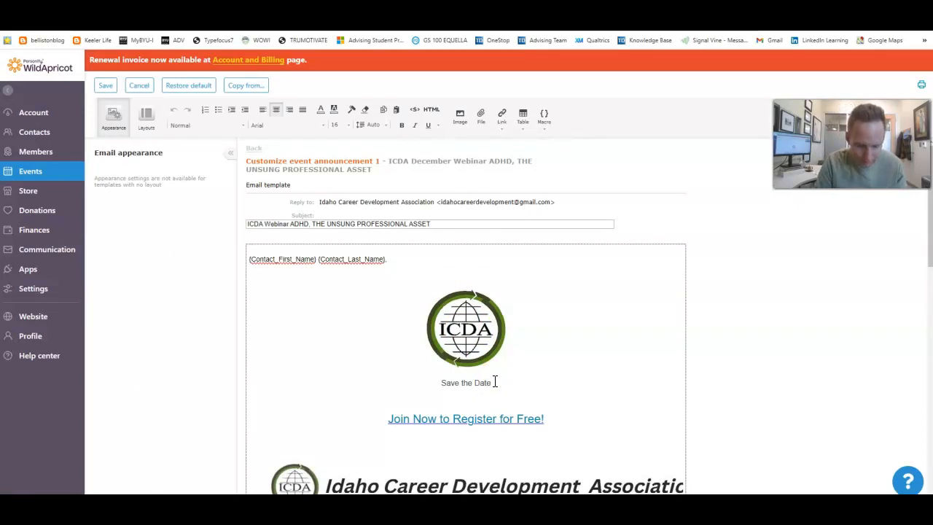
left_click(501, 115)
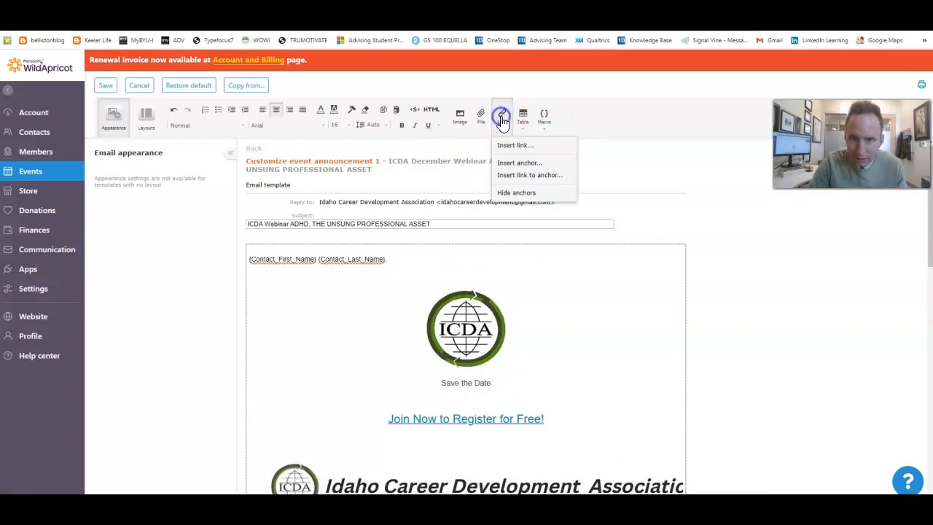
left_click(509, 146)
left_click(293, 194)
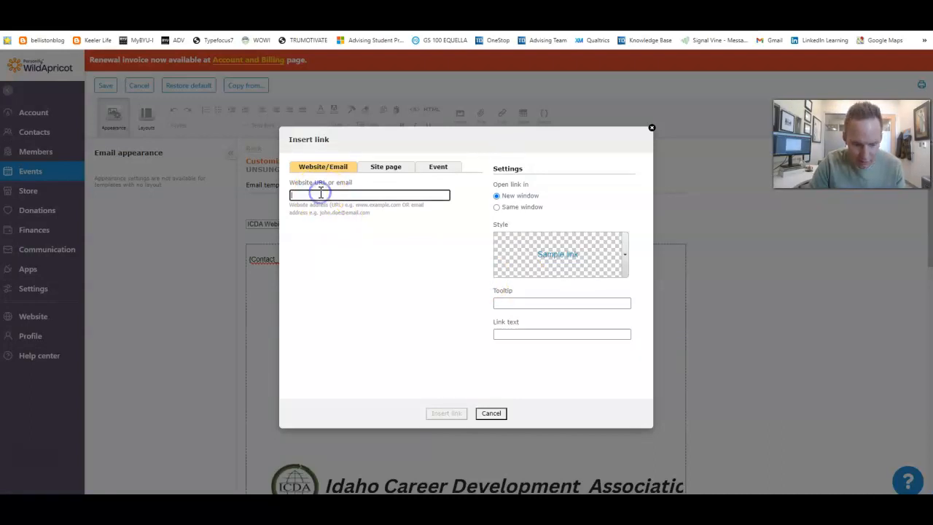
type("https://www.idahocda.org/event-5497886")
left_click(517, 334)
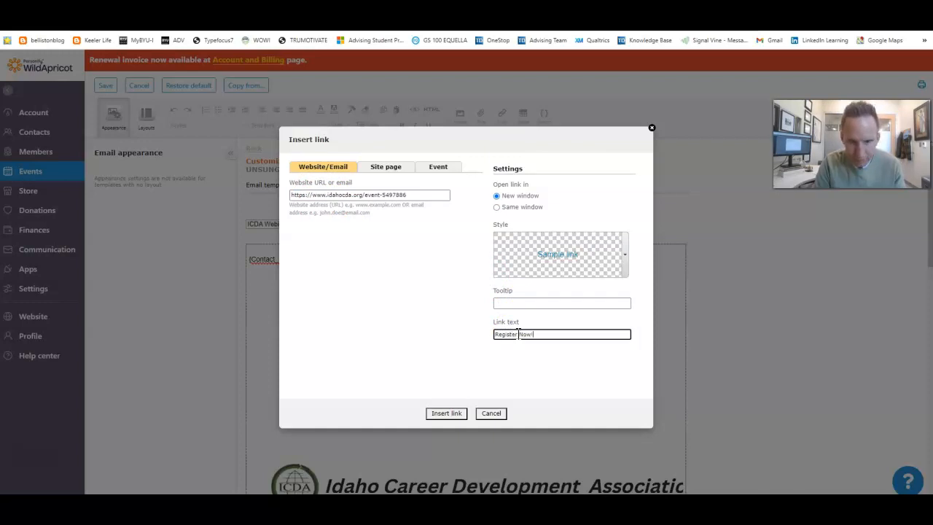
left_click(446, 413)
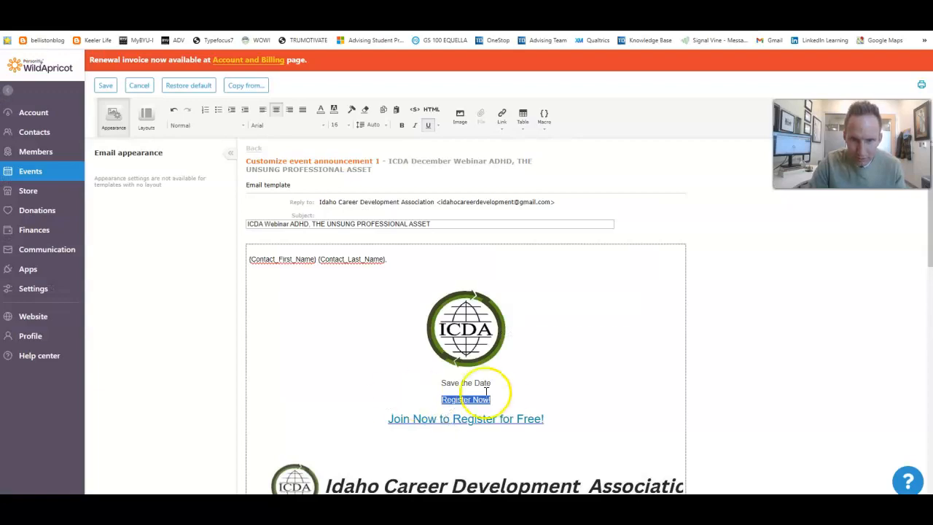
- Make the "Register Now!" link bold and set its font size to 30
left_click(400, 125)
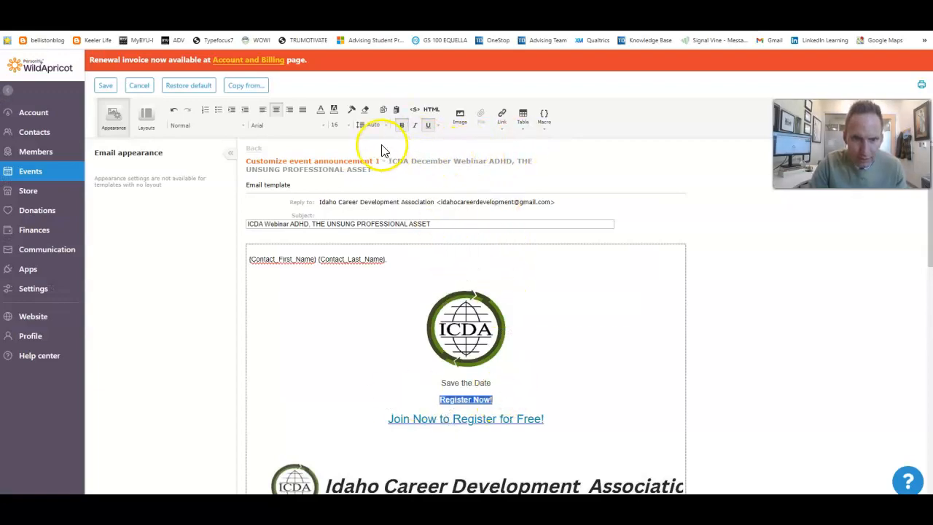
left_click(347, 125)
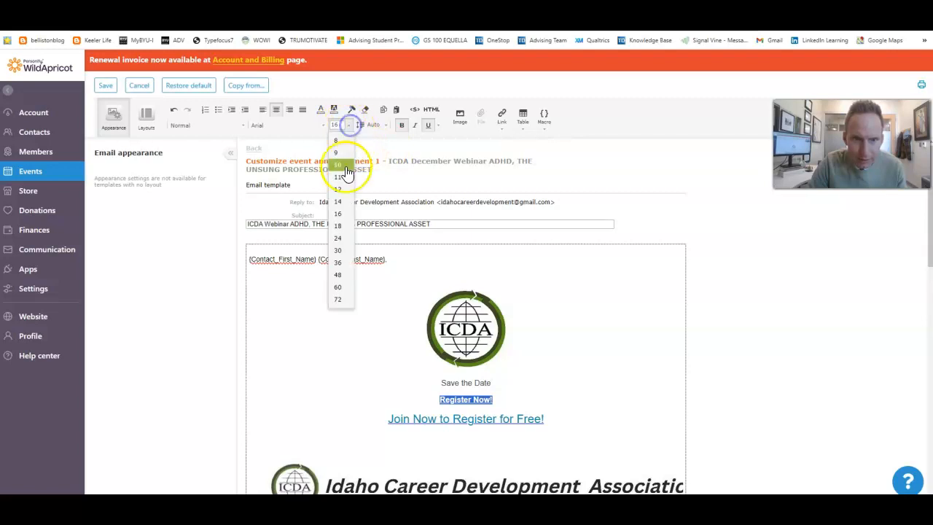
left_click(345, 248)
left_click(608, 334)
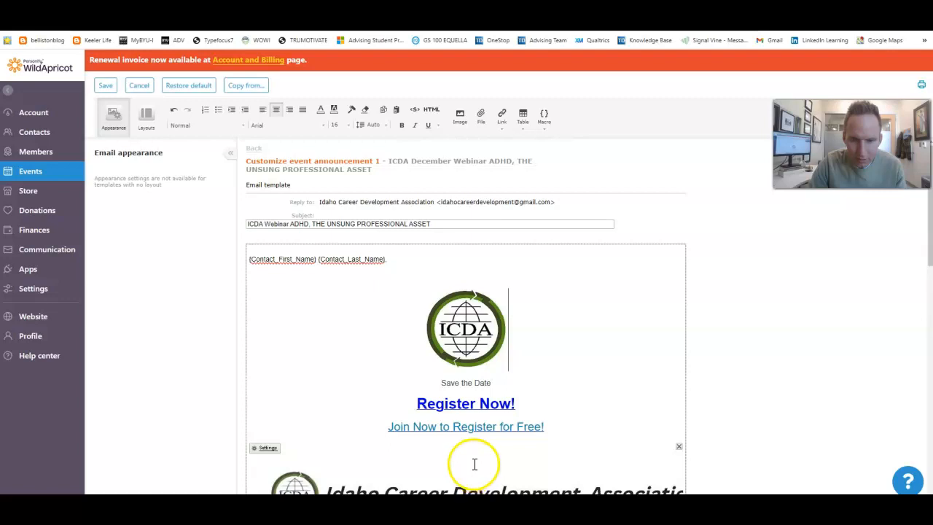
- Save the Announcement 1 email containing the "Register Now!" link and send another test email of it
left_click(722, 312)
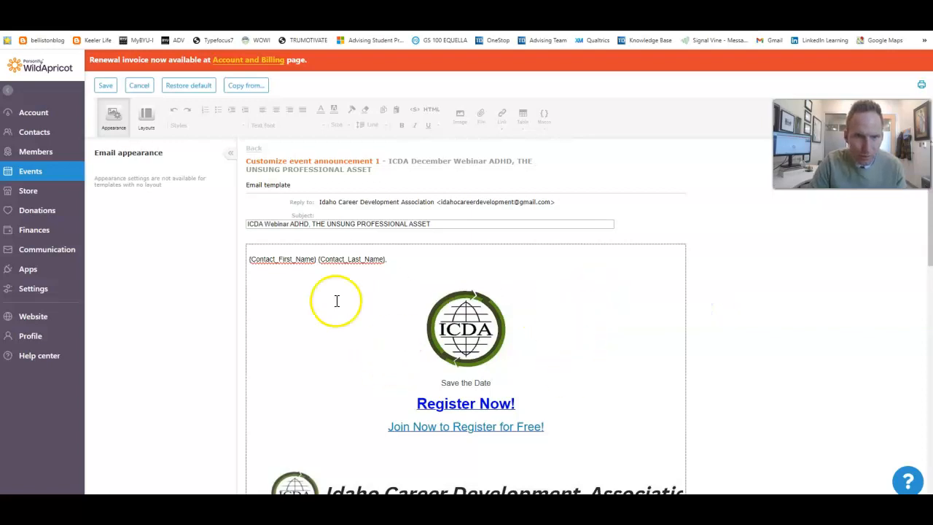
left_click(105, 86)
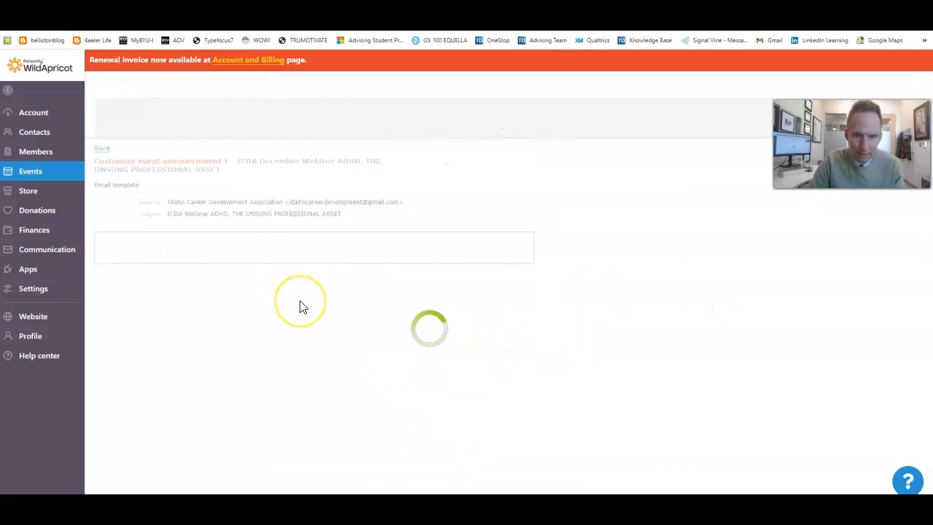
left_click(153, 122)
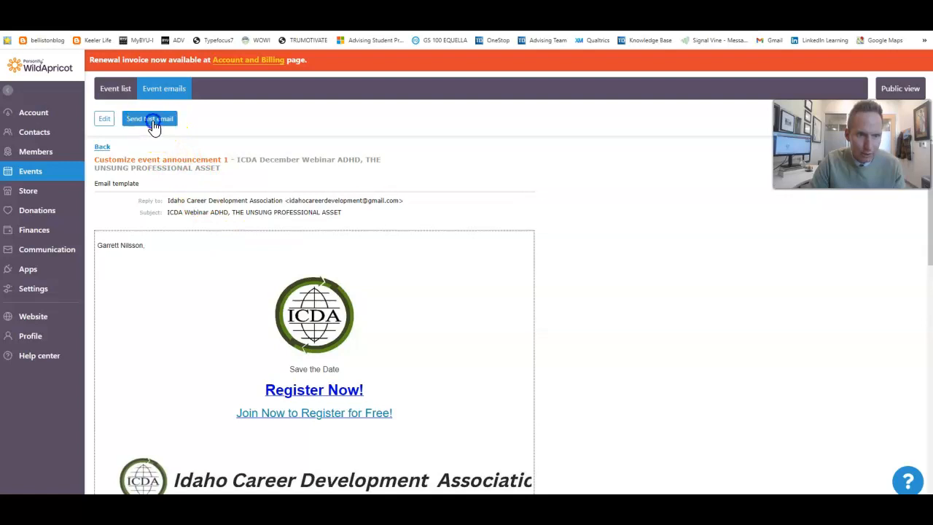
- Switch to Gmail and open the newest ICDA webinar test email from the inbox to check its "Register Now!" link
left_click(664, 9)
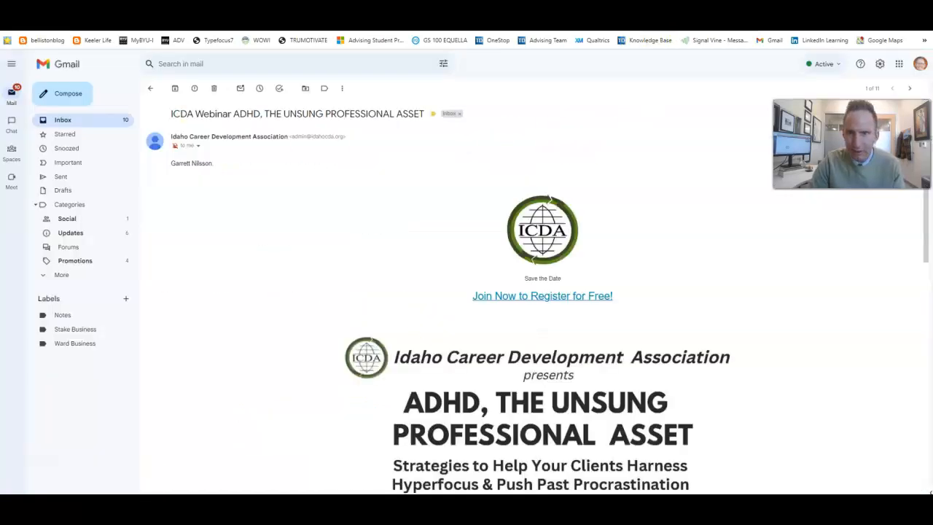
left_click(65, 122)
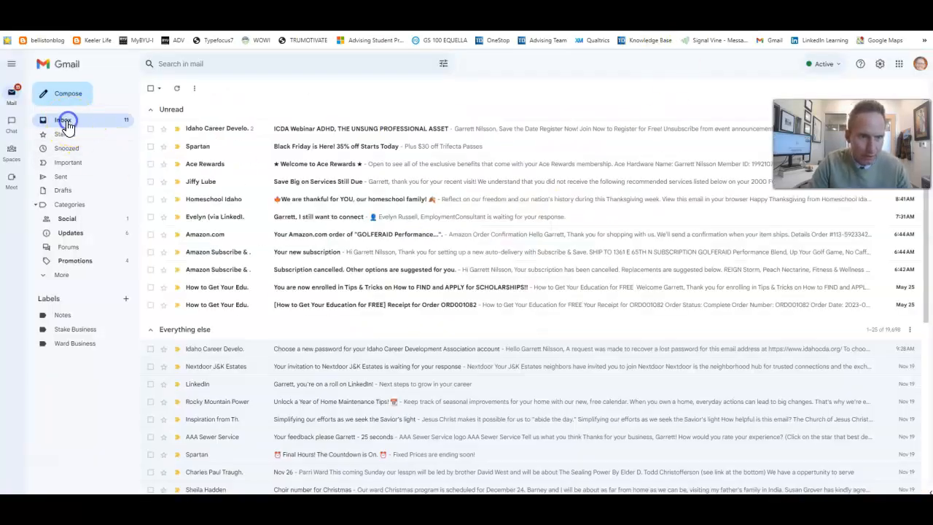
left_click(355, 129)
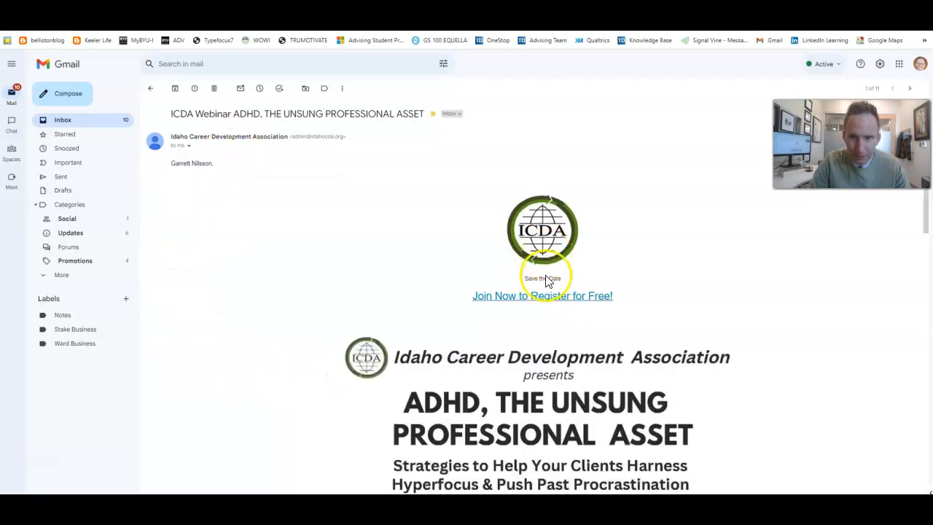
left_click(151, 89)
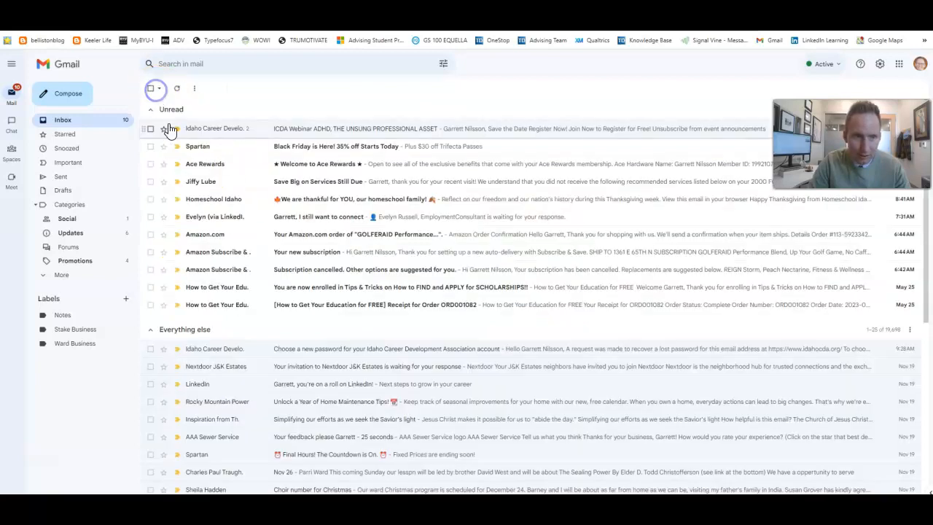
left_click(293, 135)
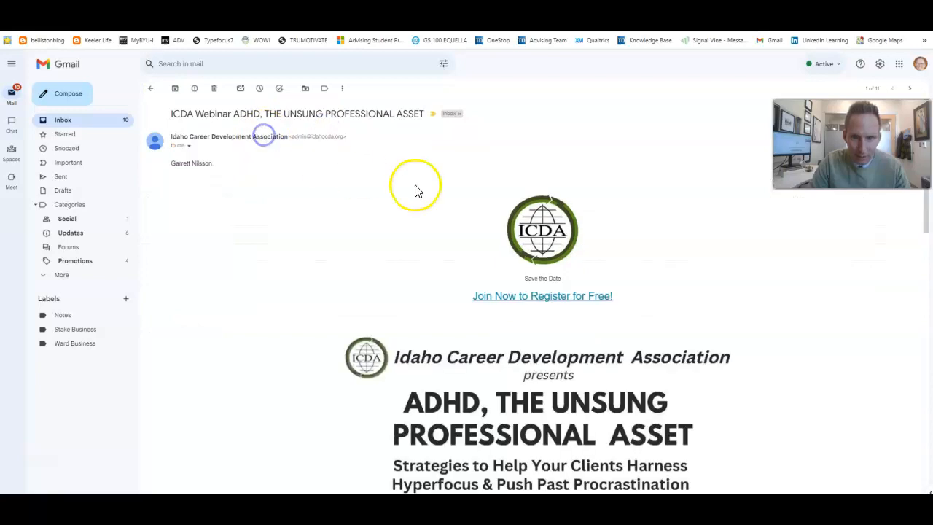
left_click(151, 88)
left_click(228, 136)
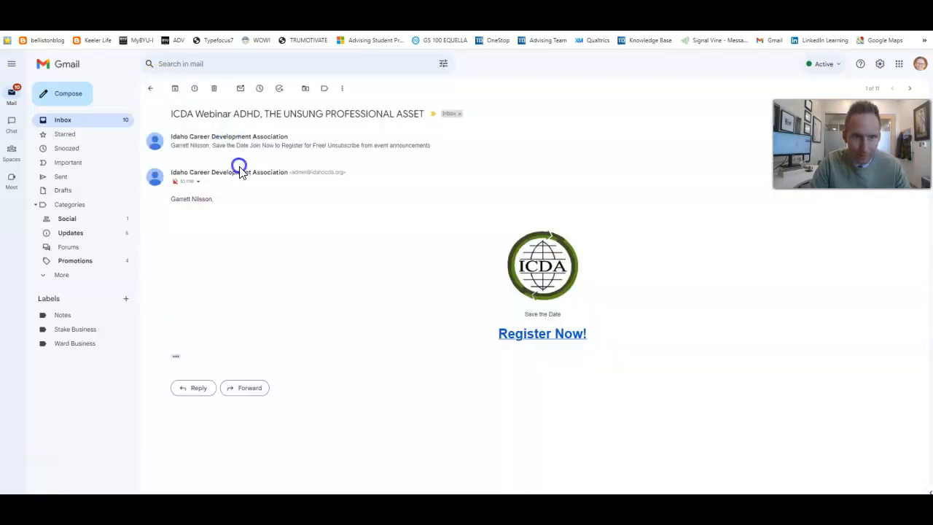
left_click(554, 341)
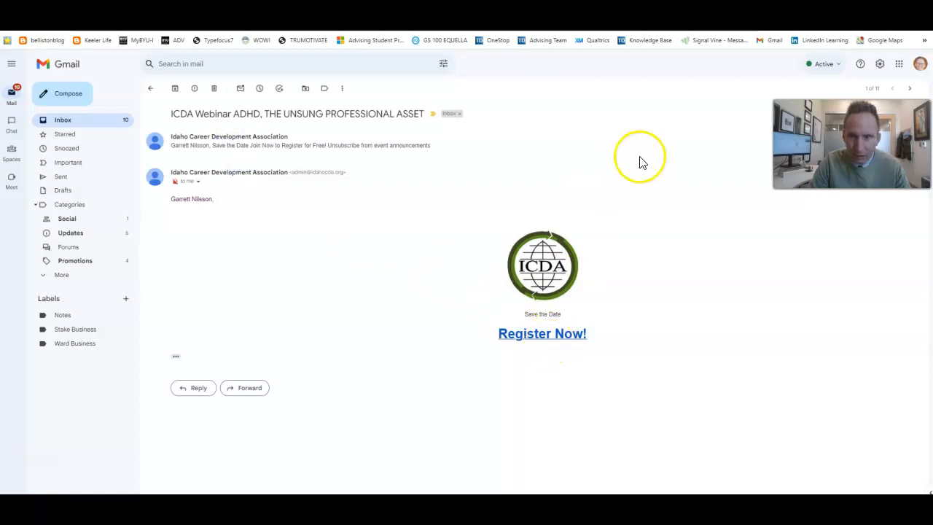
- Switch back to WildApricot and compare the Announcement 1 preview with the received test email
left_click(740, 14)
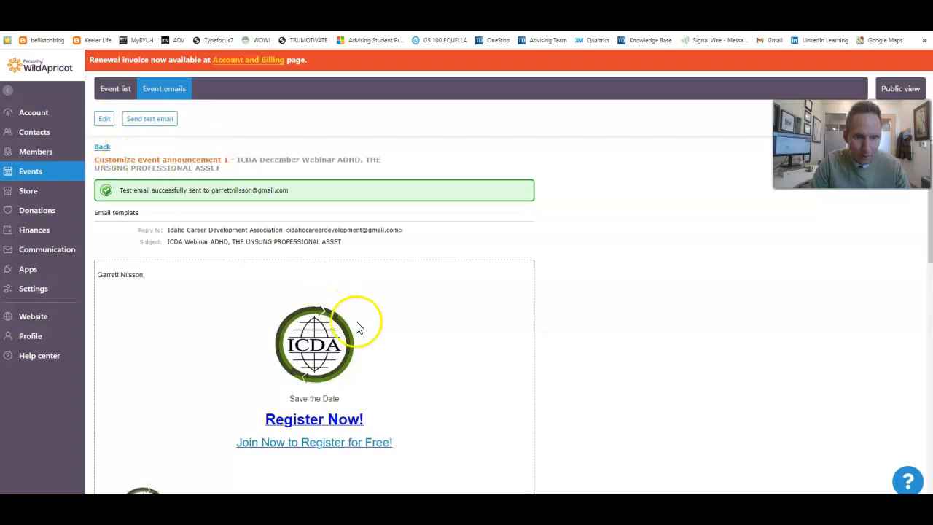
scroll(357, 327, "down", 3)
scroll(421, 328, "up", 3)
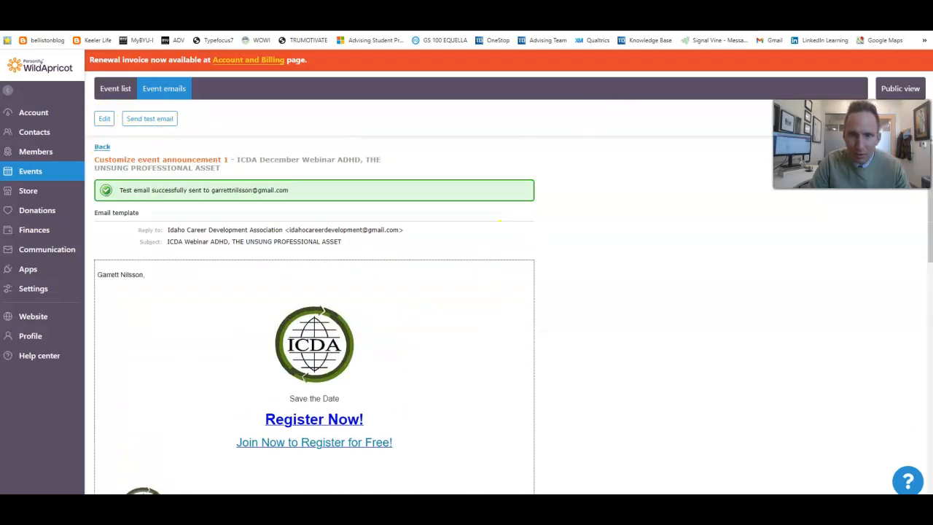
- Switch to Gmail, follow the test email's "Register Now!" link and review the event page's date, visibility notice, registration options and flyer
left_click(656, 15)
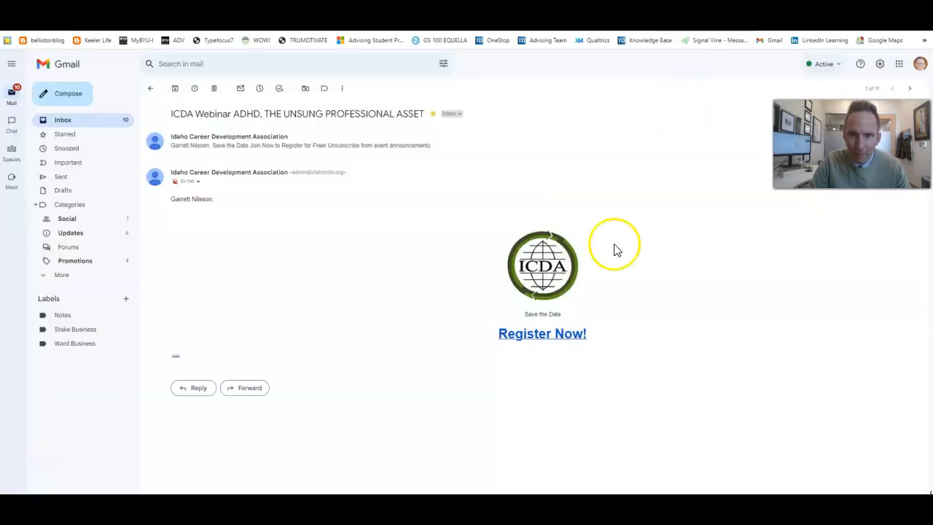
left_click(532, 335)
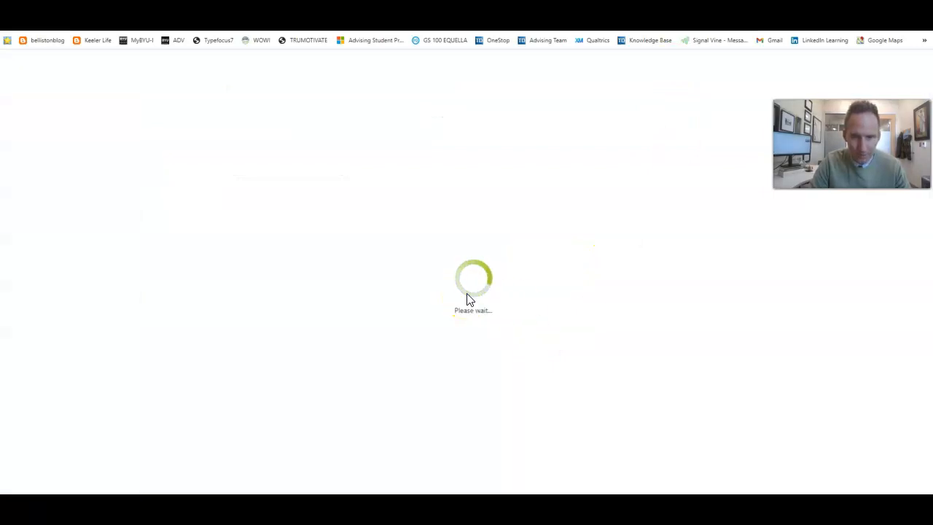
left_click(474, 321)
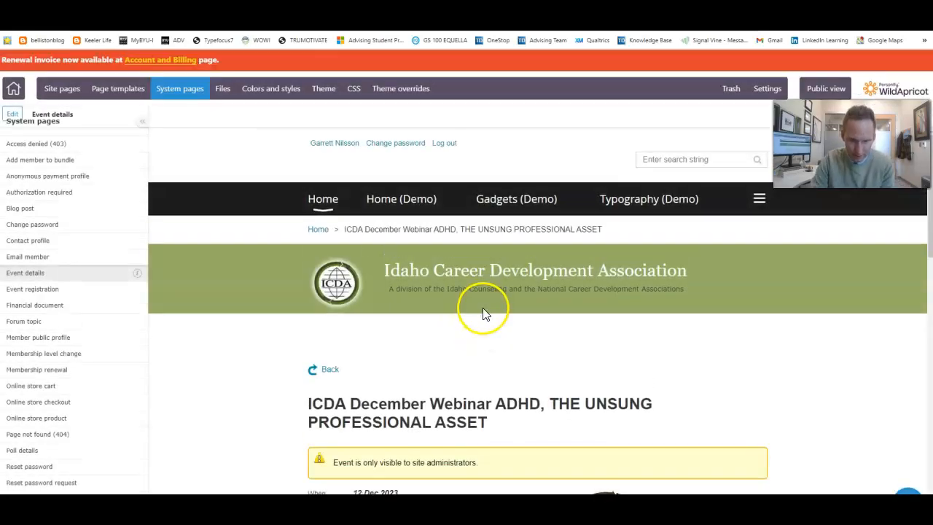
scroll(547, 276, "down", 3)
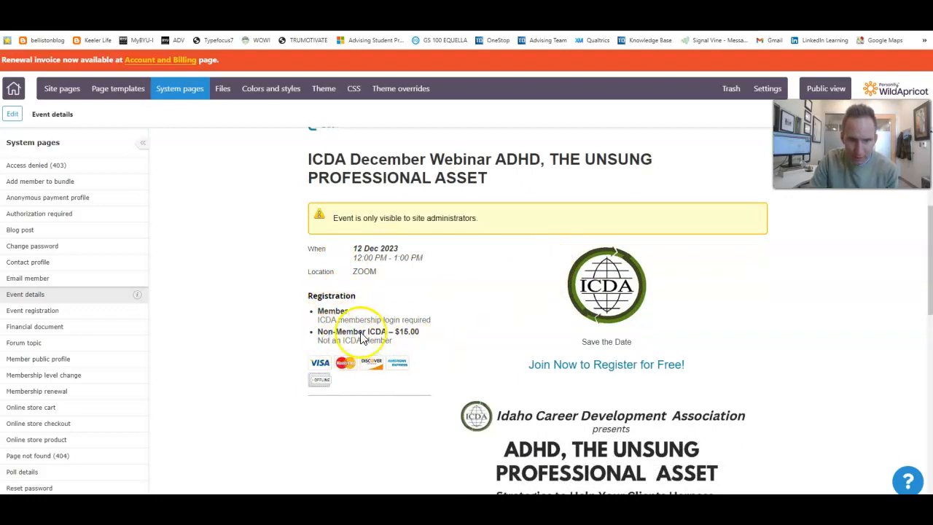
scroll(486, 272, "down", 2)
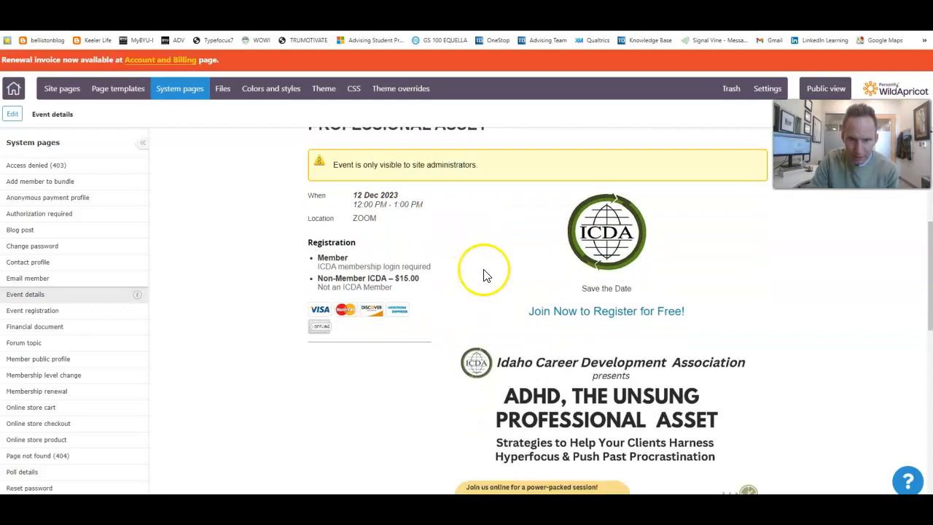
scroll(516, 285, "up", 5)
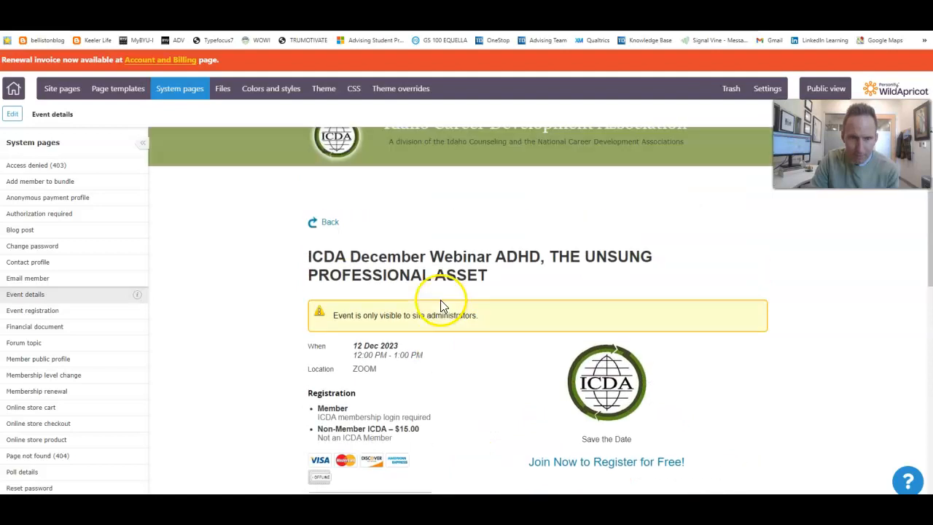
scroll(372, 341, "down", 2)
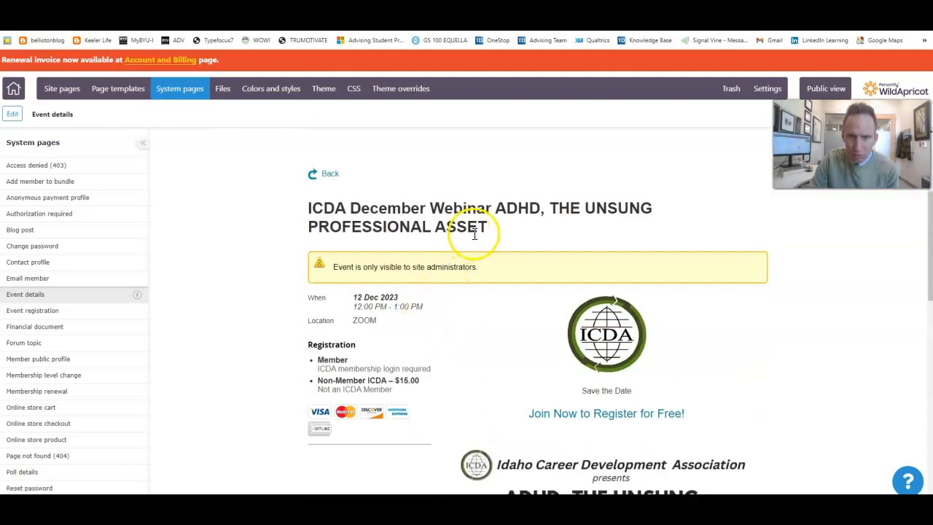
scroll(481, 252, "up", 3)
scroll(500, 260, "down", 5)
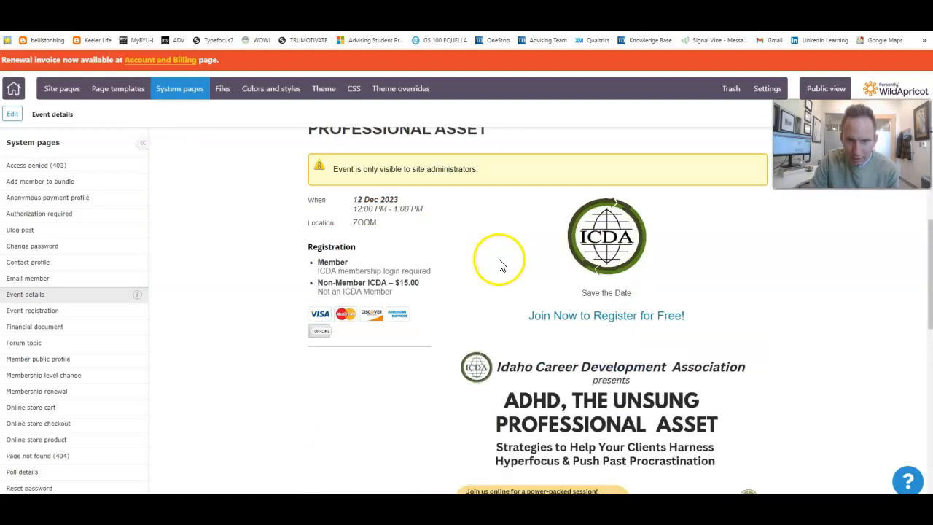
scroll(609, 314, "up", 2)
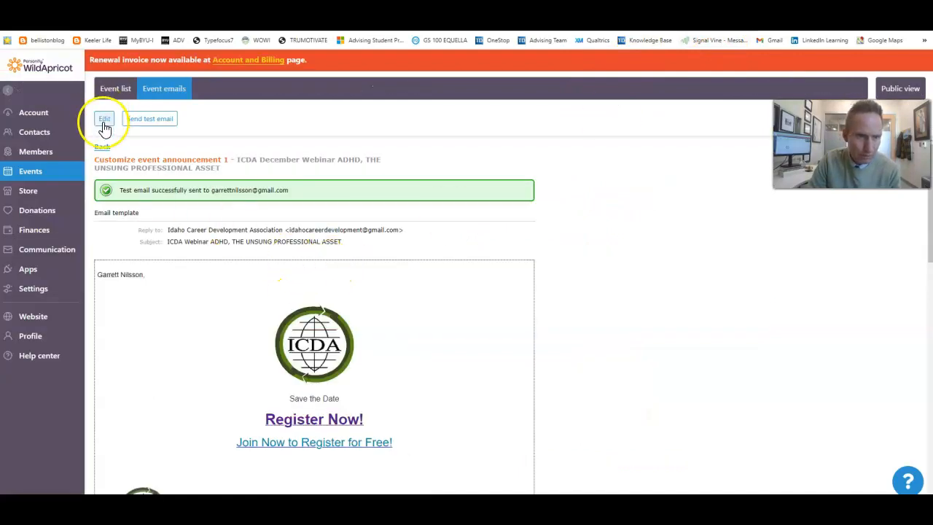
- Switch back to WildApricot's event administration, leave the Announcement 1 template for the event details and set the event's visibility to Public
left_click(102, 147)
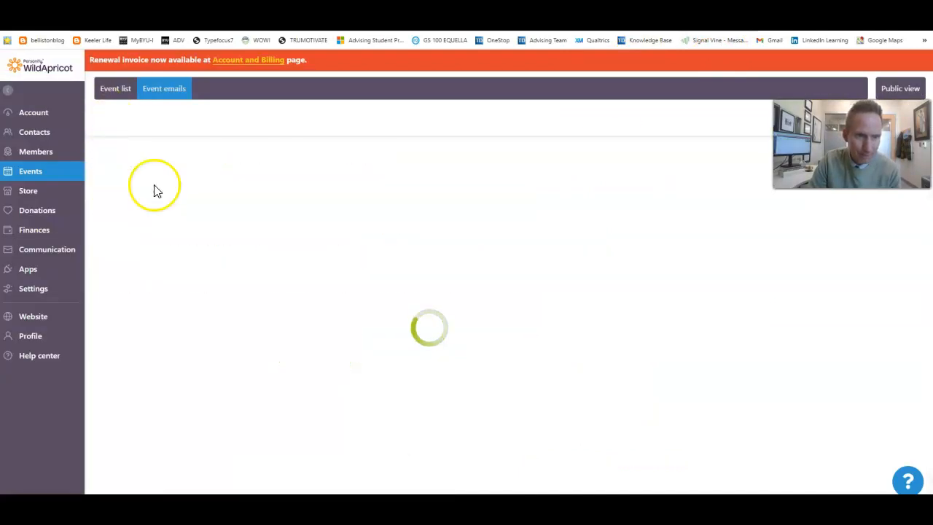
left_click(130, 271)
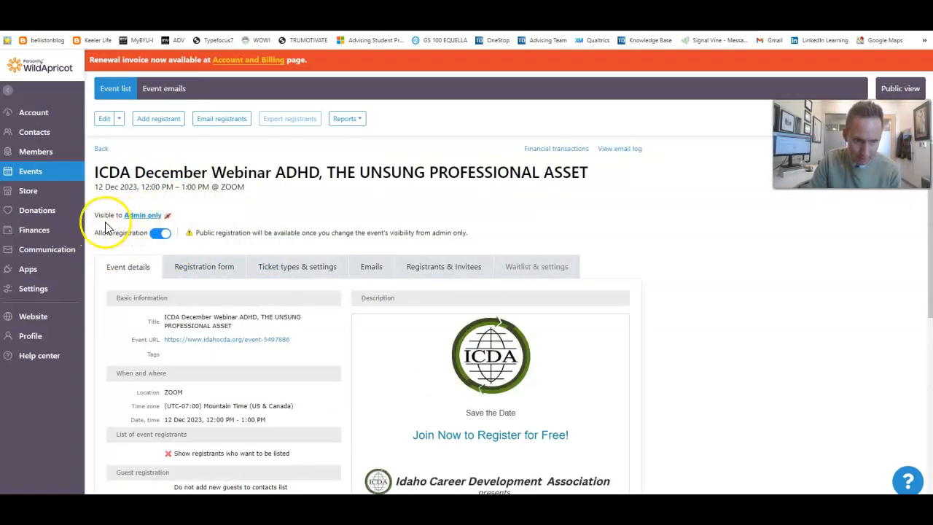
left_click(159, 233)
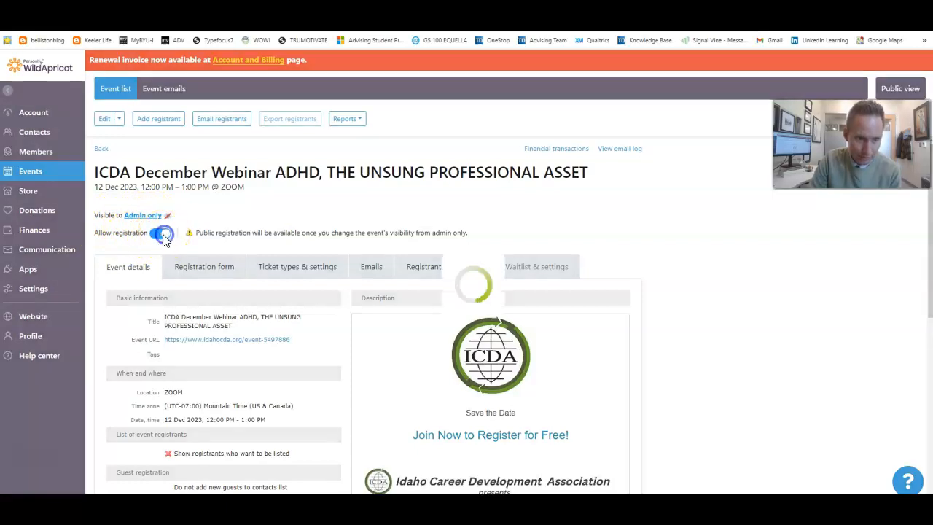
left_click(158, 234)
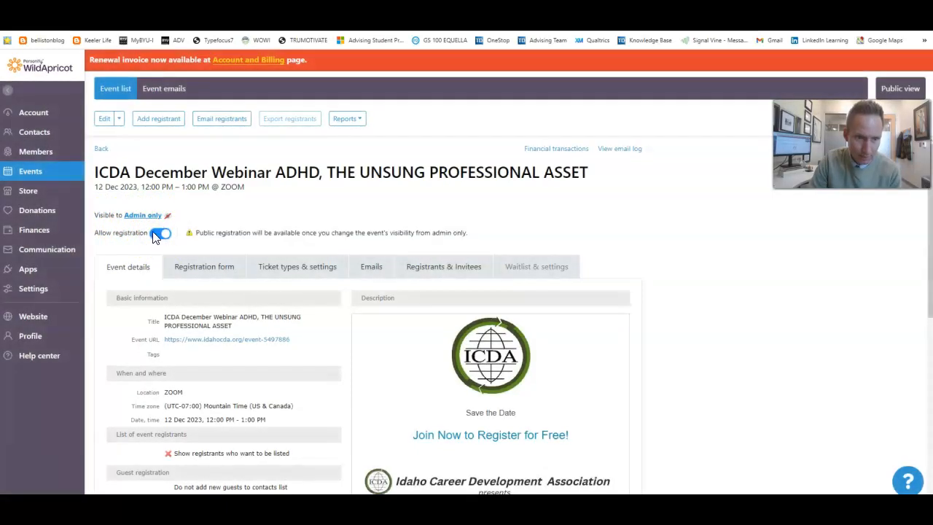
left_click(148, 218)
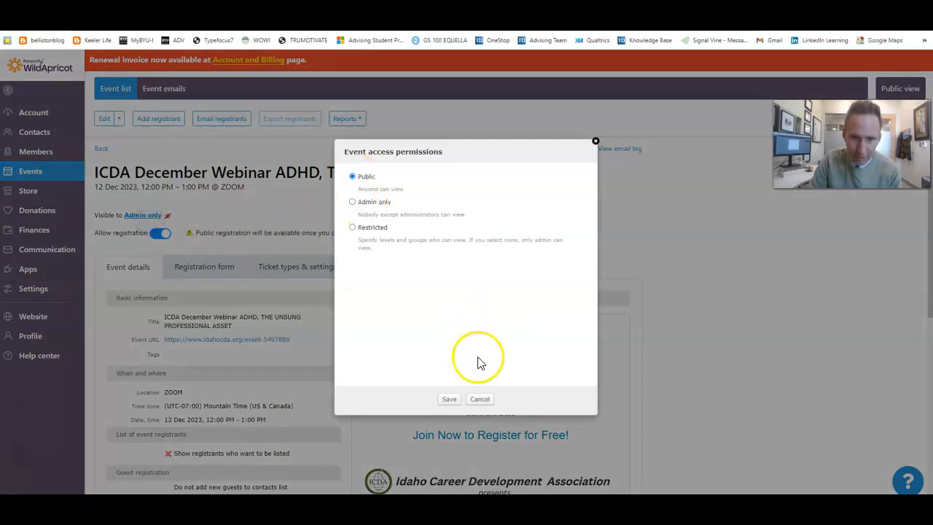
left_click(448, 399)
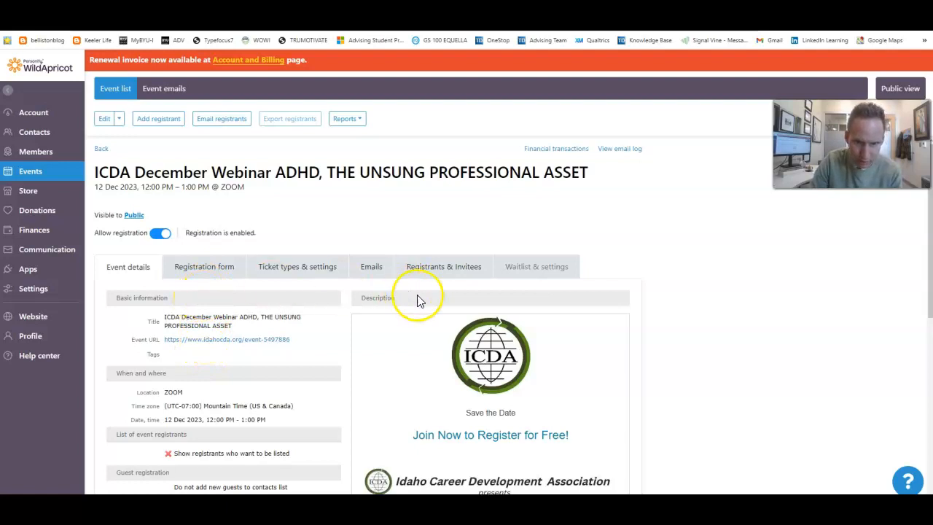
- Open the event's Announcement 1 email template, review its links and flyer, and open it for editing
left_click(372, 276)
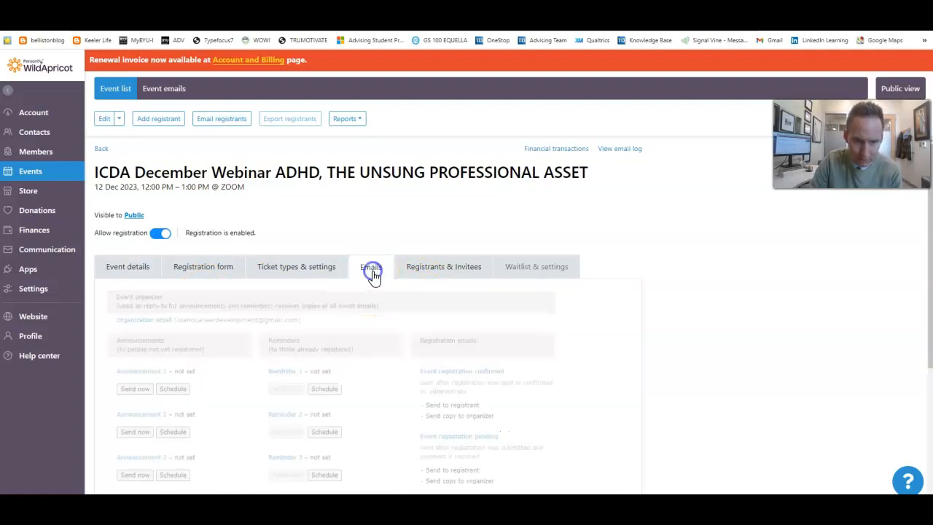
left_click(141, 374)
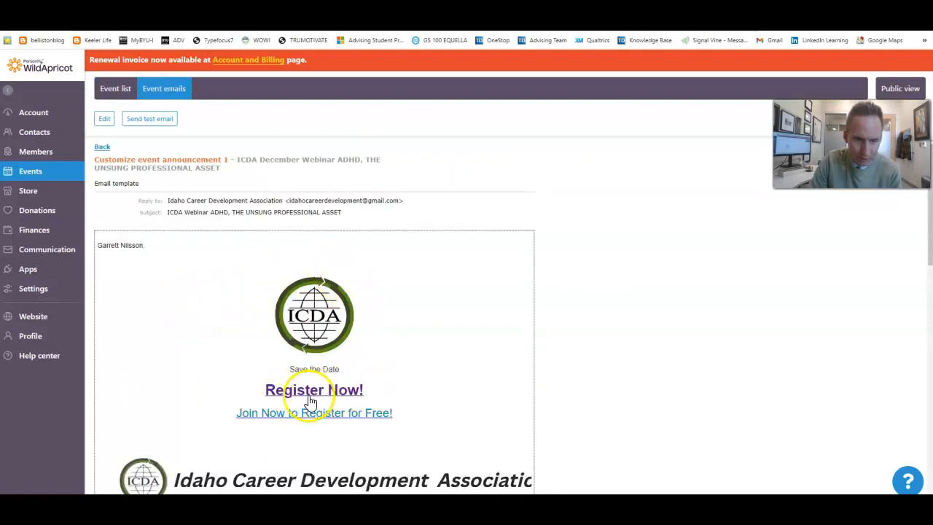
scroll(431, 323, "down", 3)
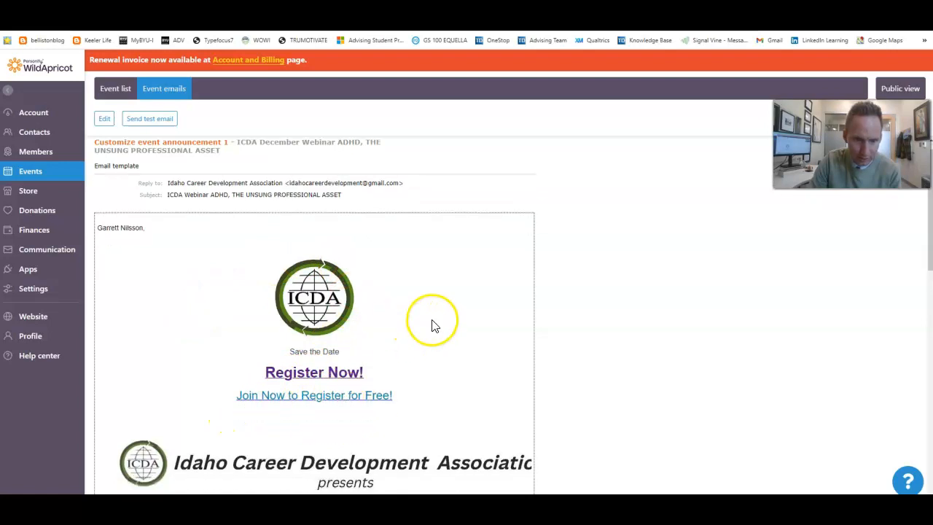
scroll(433, 320, "down", 8)
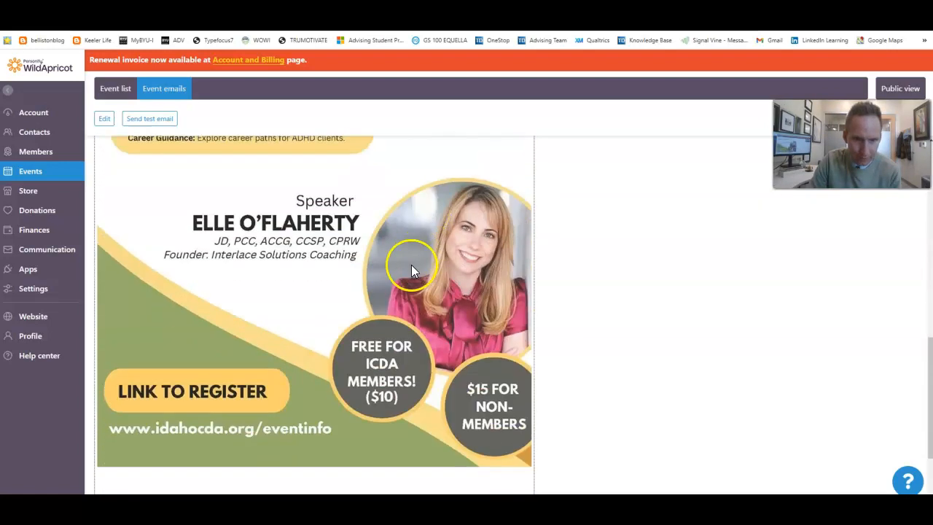
scroll(411, 266, "up", 10)
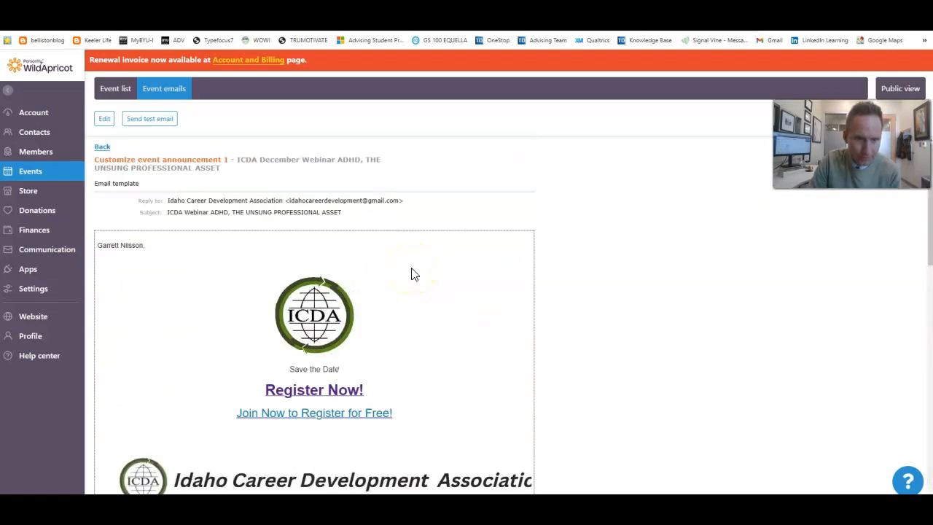
scroll(410, 276, "down", 1)
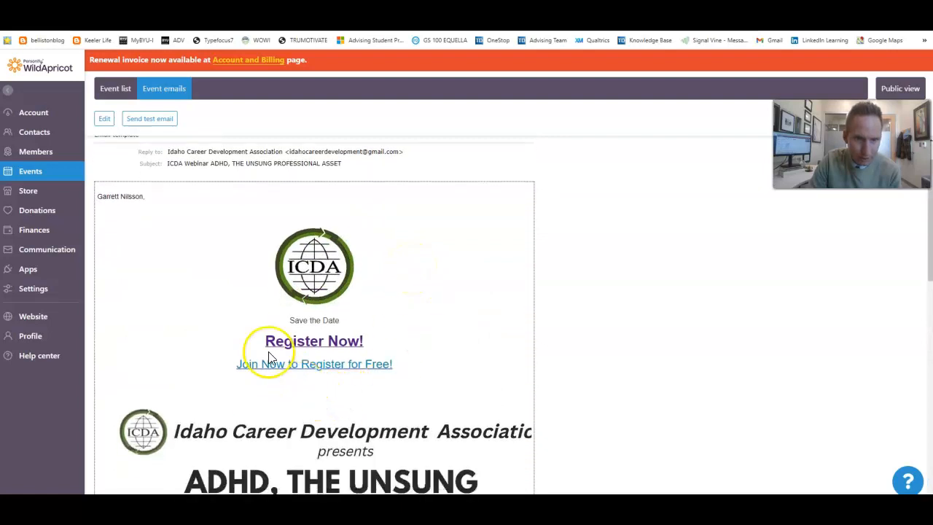
left_click(102, 121)
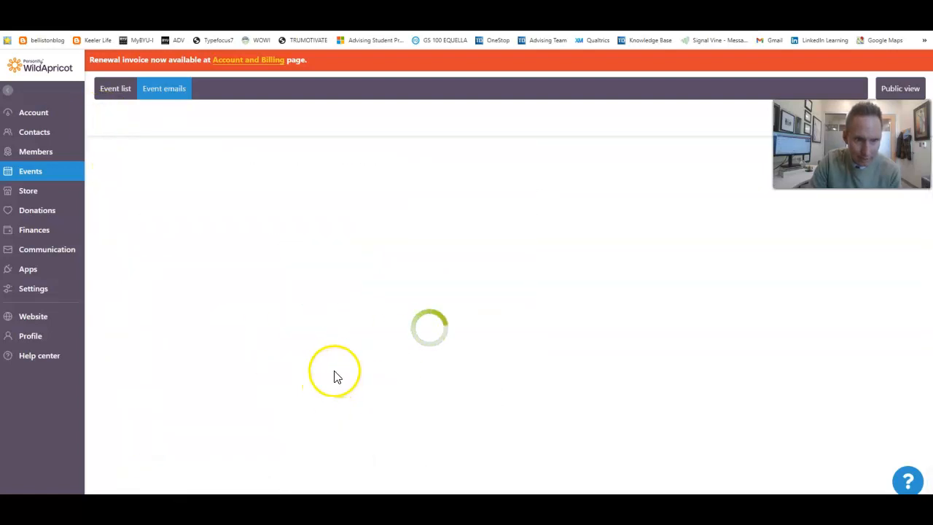
scroll(553, 369, "down", 4)
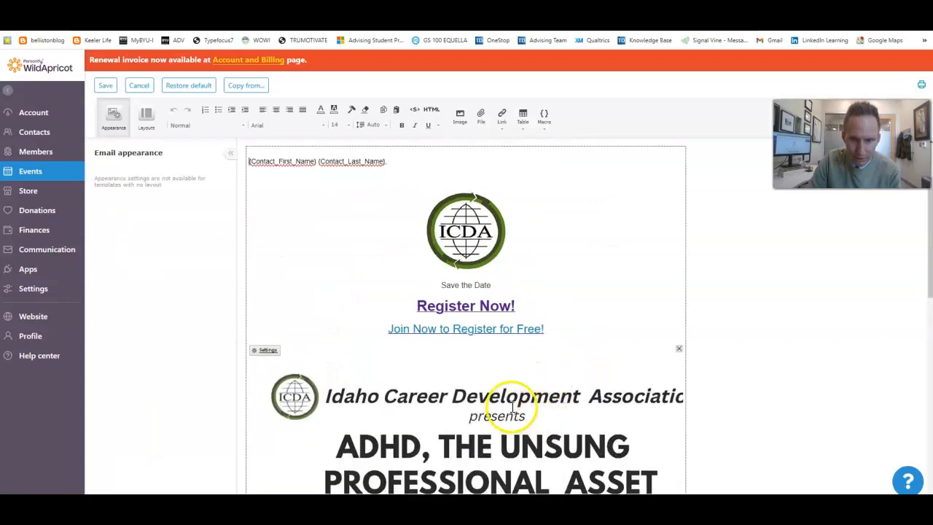
left_click(560, 230)
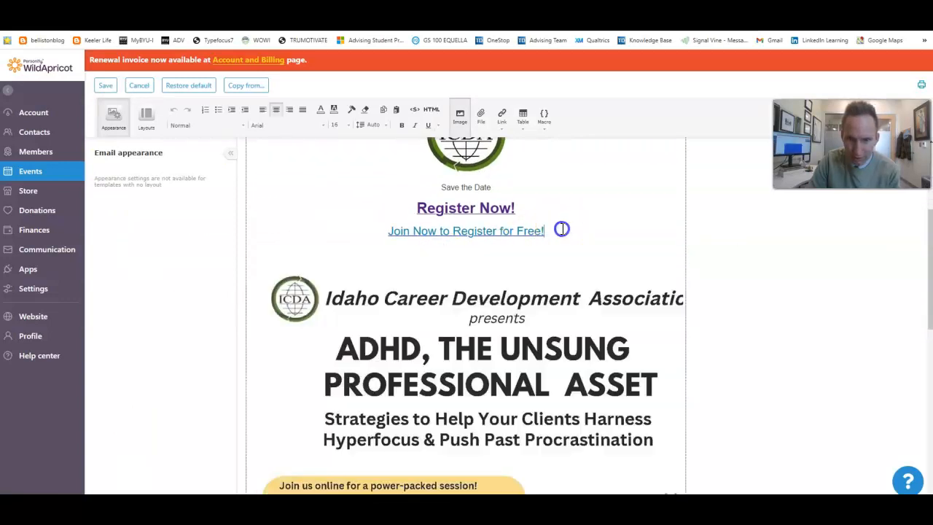
key("Return")
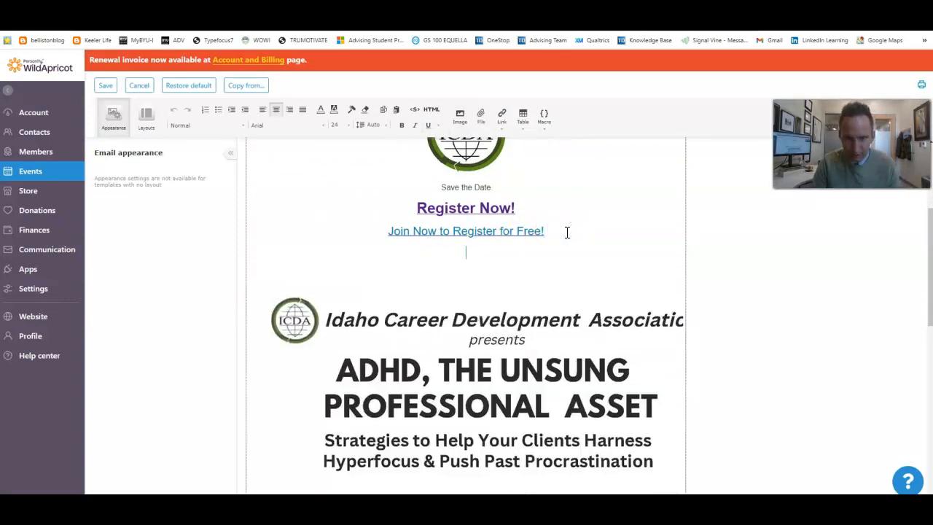
key("Return")
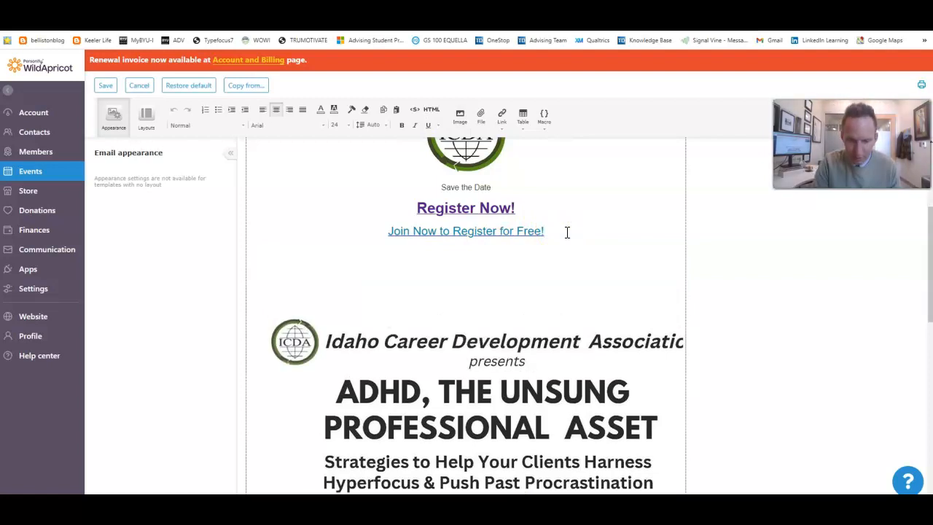
key("BackSpace")
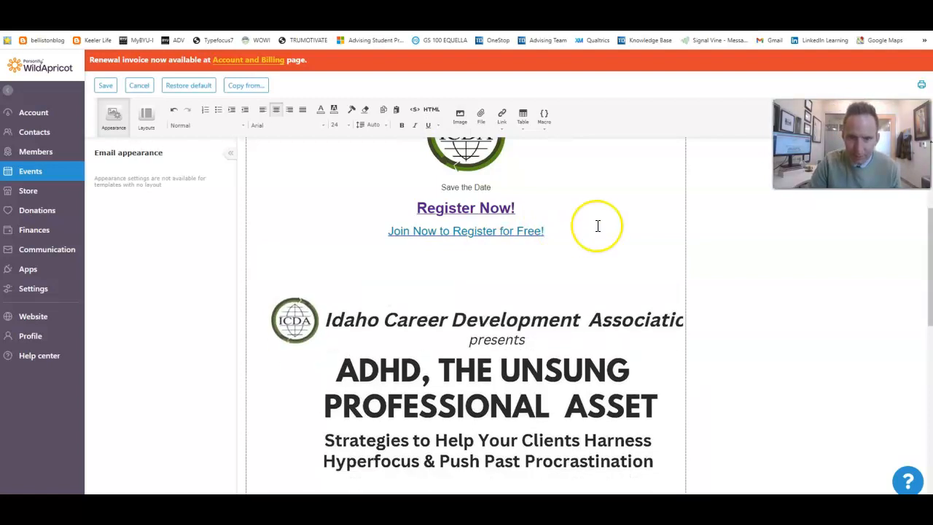
key("BackSpace")
- Add the line "Tuesday, December 12th, 2023 12:00-1:00PM MST" below "Save the Date" and save the Announcement 1 template
left_click(498, 188)
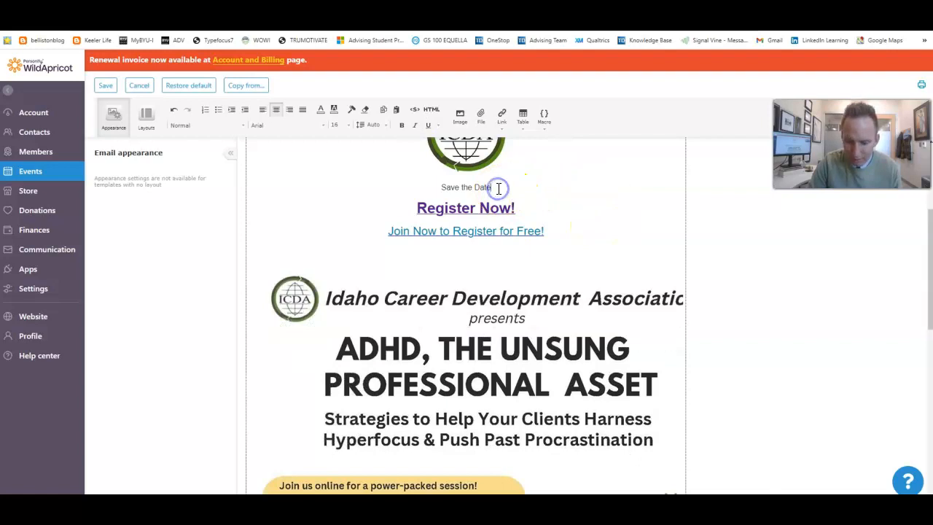
key("Return")
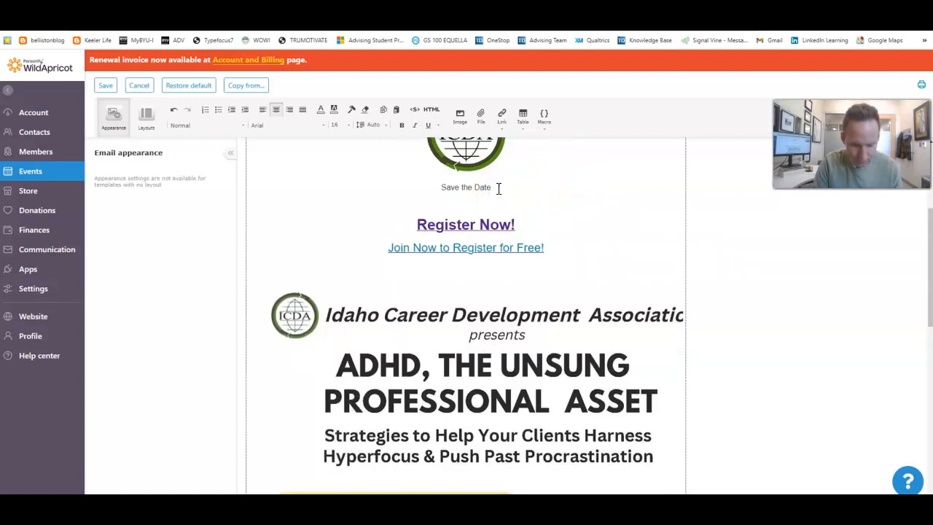
left_click(314, 453)
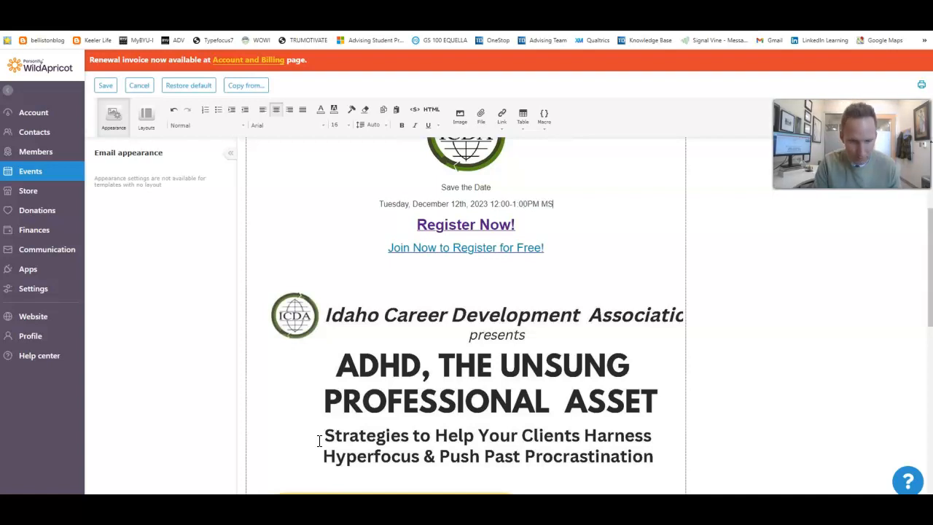
left_click(642, 269)
left_click(621, 237)
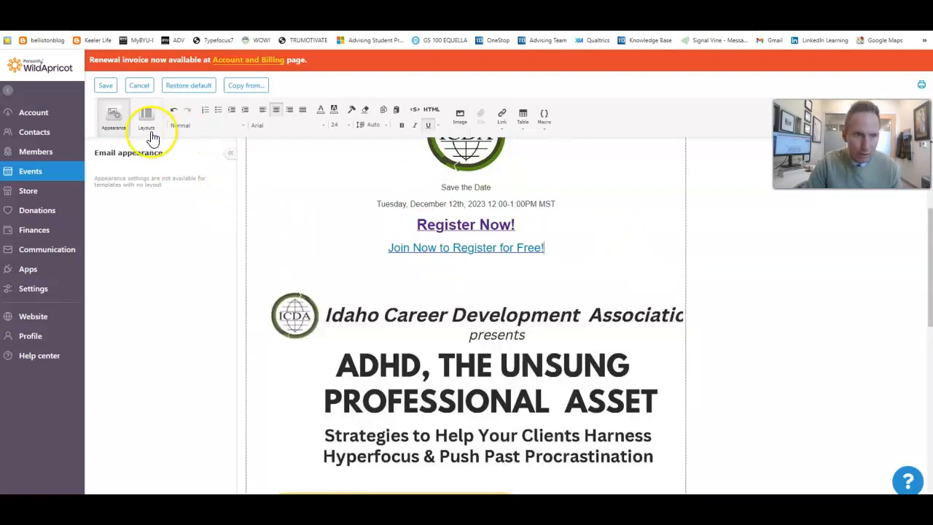
left_click(106, 85)
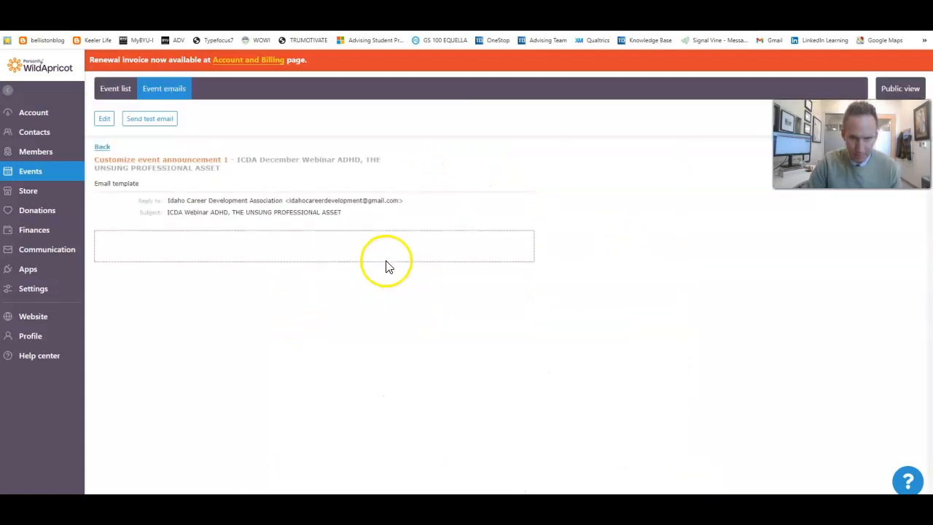
- Send a test of Announcement 1, then switch to Gmail and check the full received email's date line, links and flyer
left_click(159, 119)
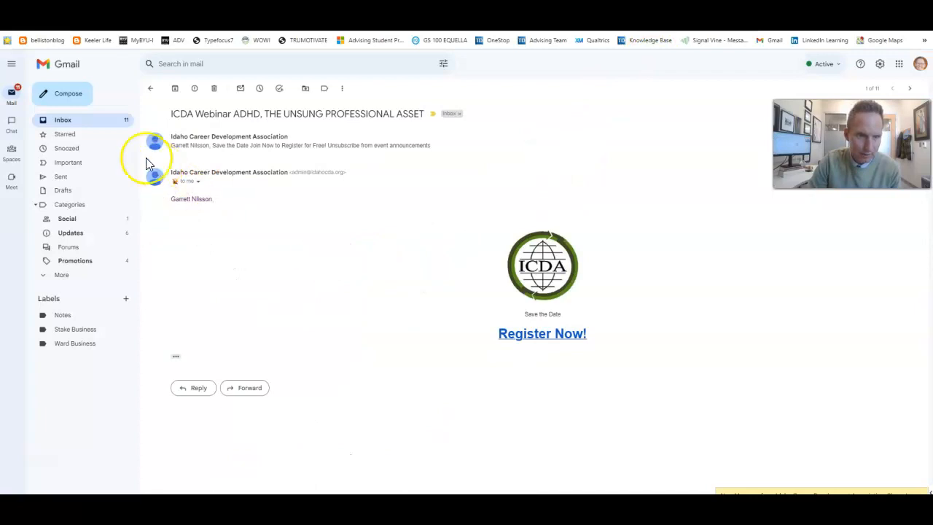
left_click(69, 121)
left_click(350, 128)
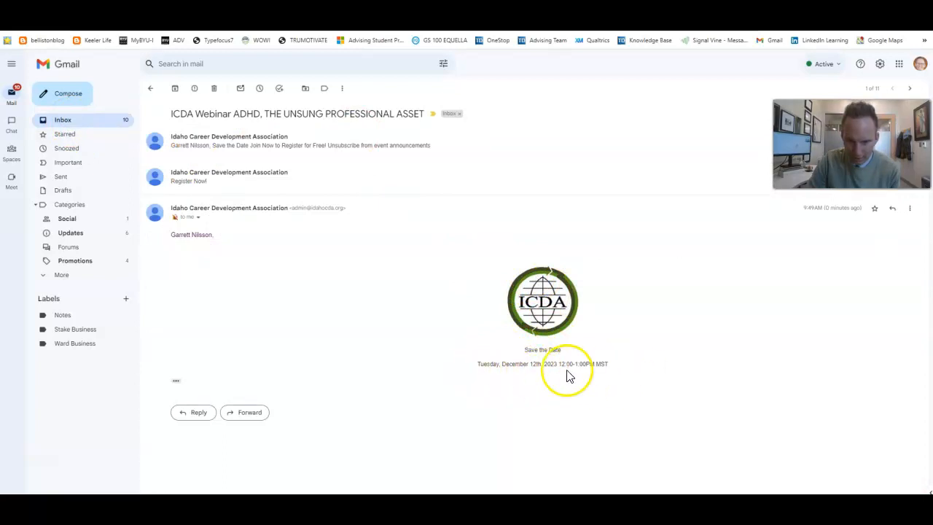
left_click(176, 380)
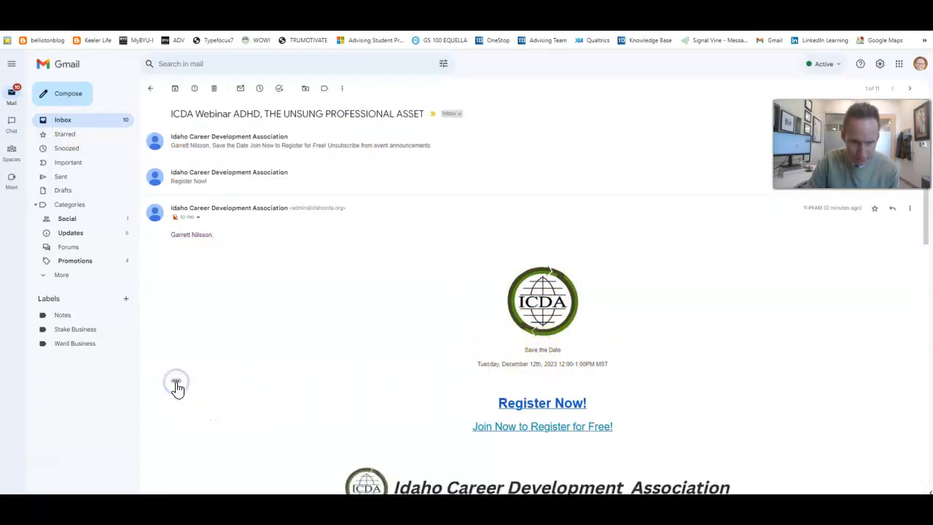
scroll(514, 363, "down", 1)
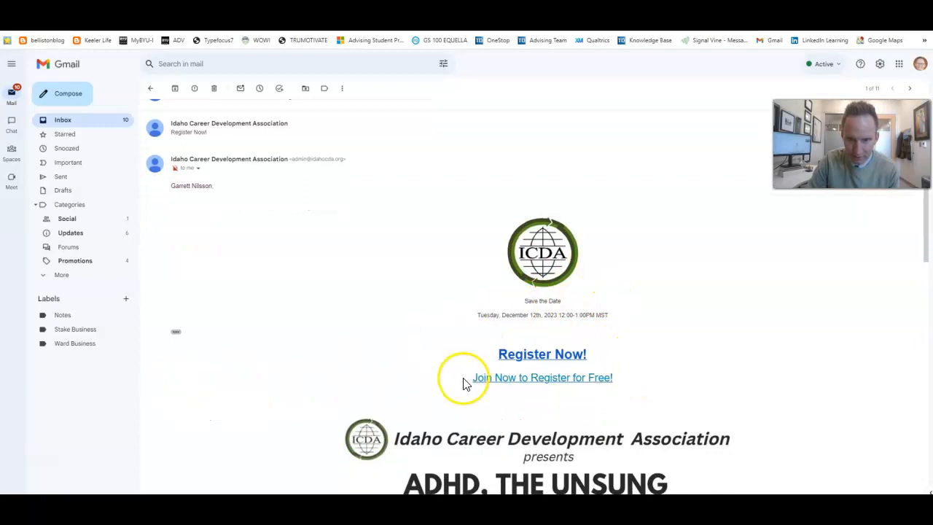
scroll(623, 294, "down", 6)
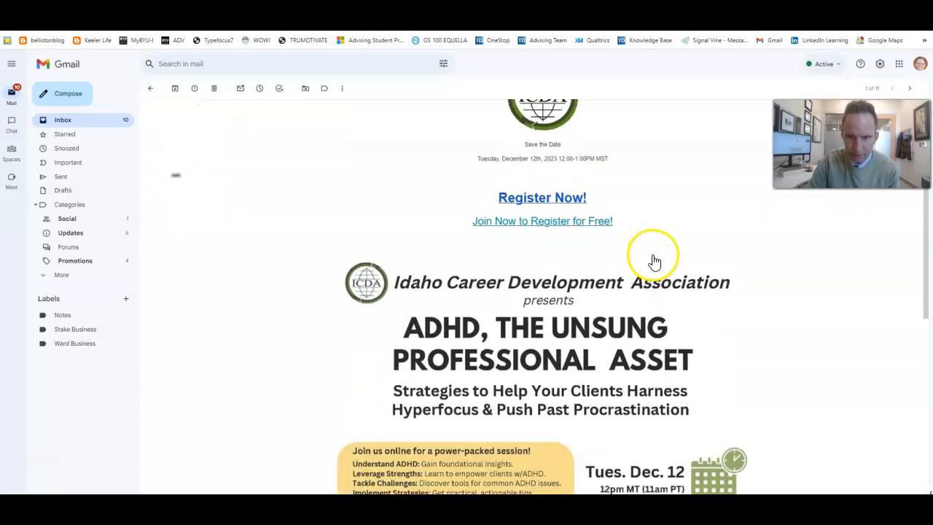
scroll(594, 270, "down", 2)
scroll(595, 273, "up", 10)
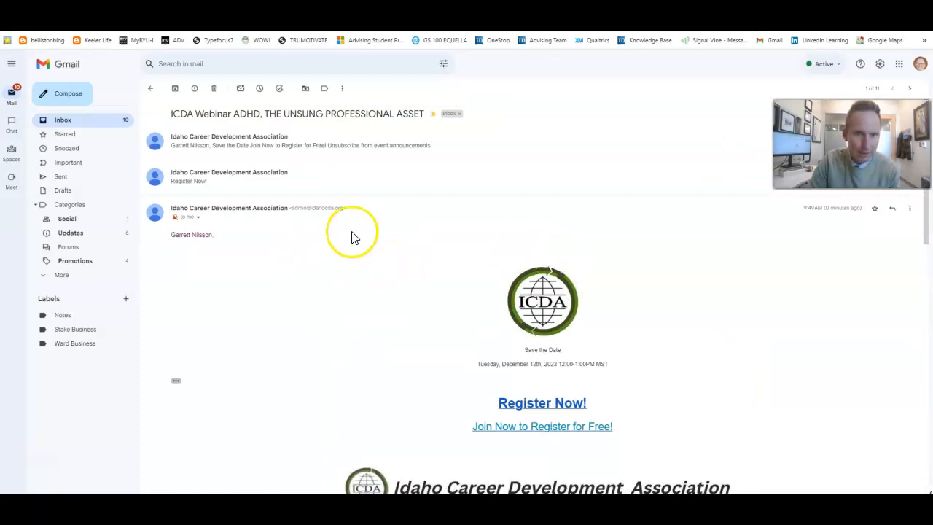
- Switch back to WildApricot, return to the event's emails and review the scheduling options for Announcement 1
left_click(496, 16)
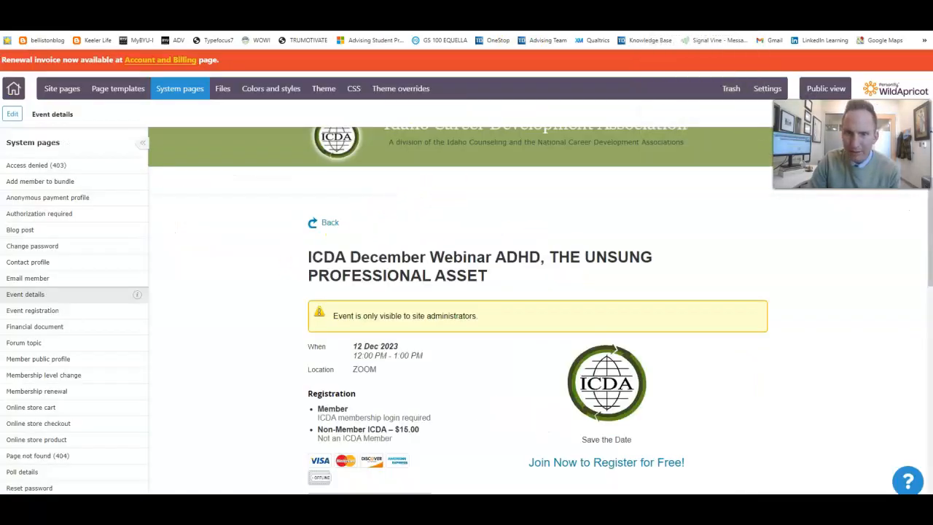
left_click(430, 16)
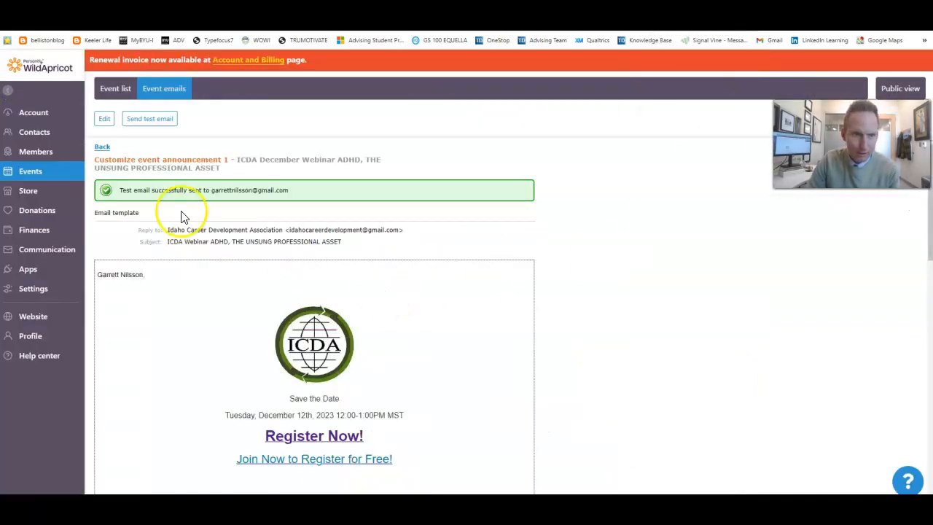
left_click(102, 148)
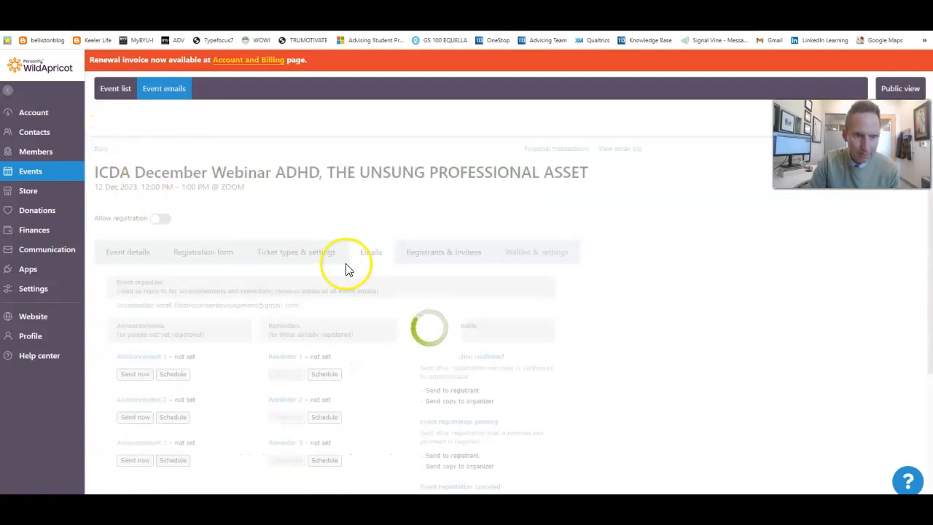
left_click(177, 388)
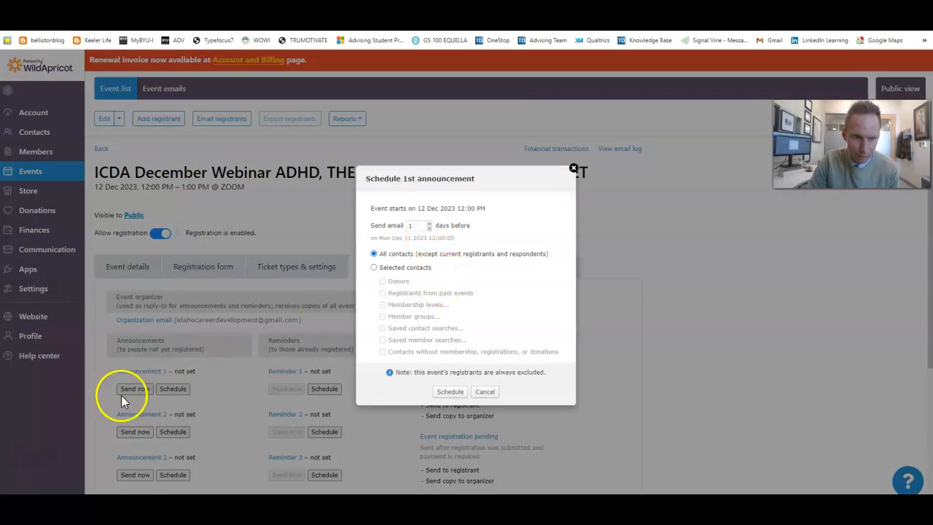
left_click(574, 168)
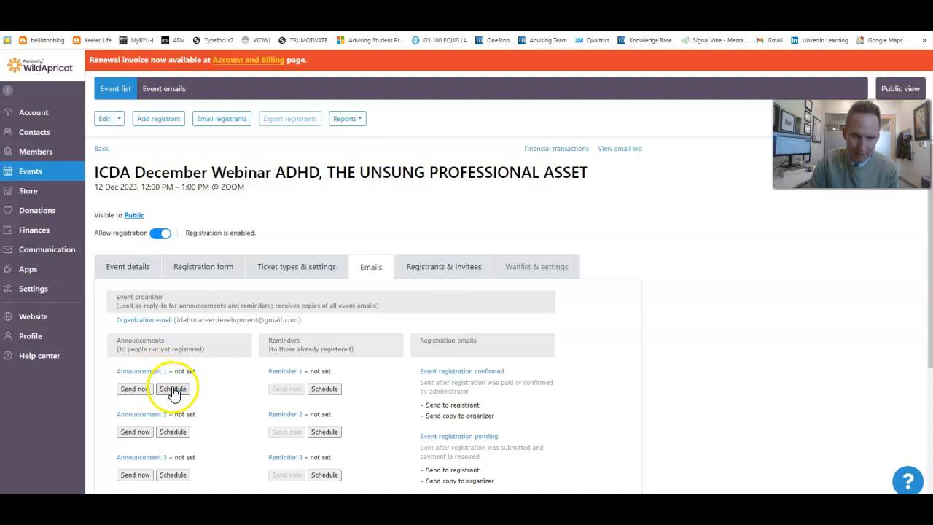
scroll(215, 377, "down", 1)
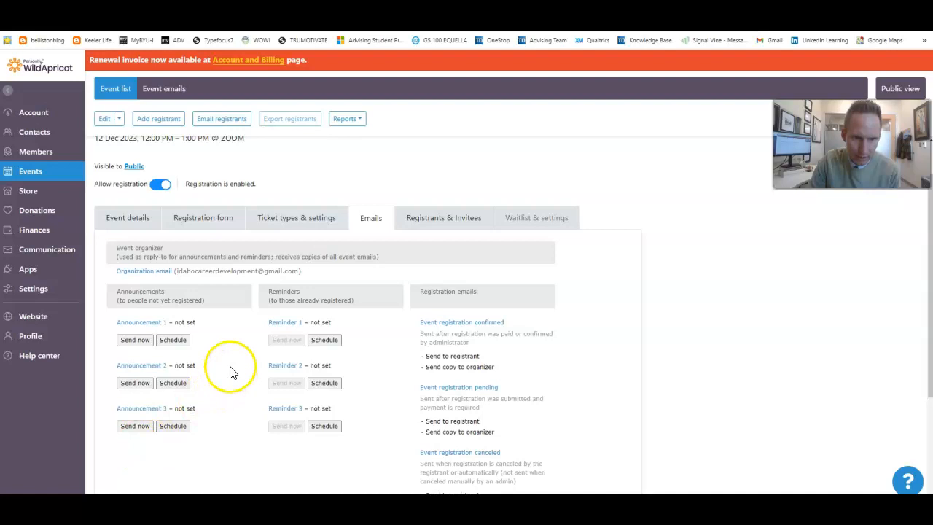
scroll(226, 372, "up", 1)
scroll(226, 371, "up", 1)
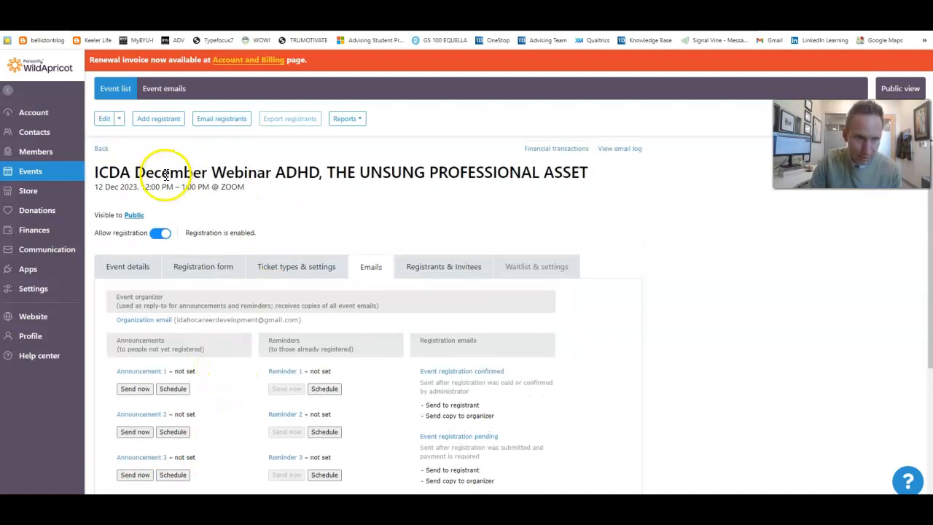